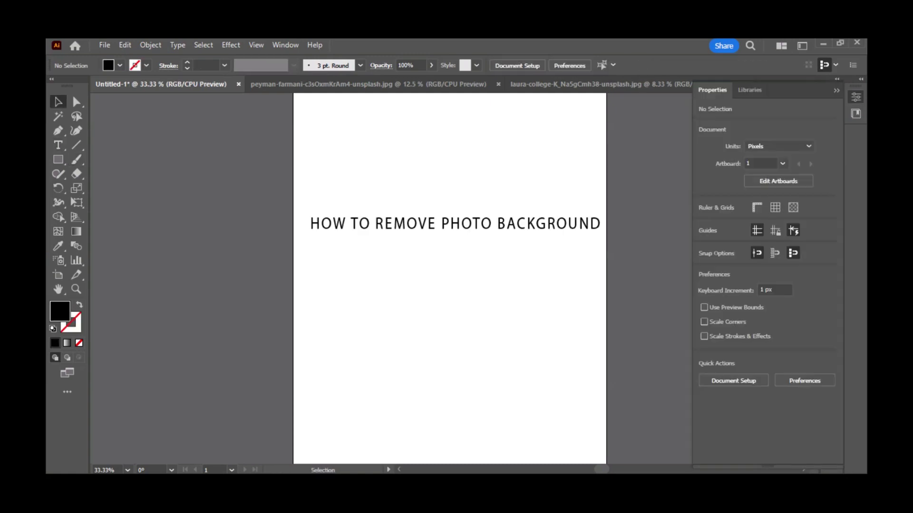
Add the line "WITH PEN TOOL" below the heading "HOW TO REMOVE PHOTO BACKGROUND", centred under it.
key(Escape)
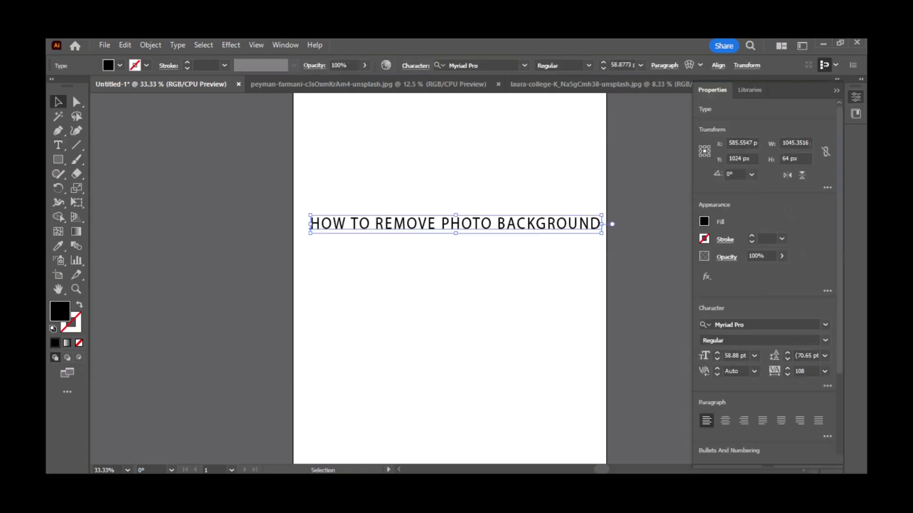
double_click(599, 224)
key(Return)
key(Return)
key(Return)
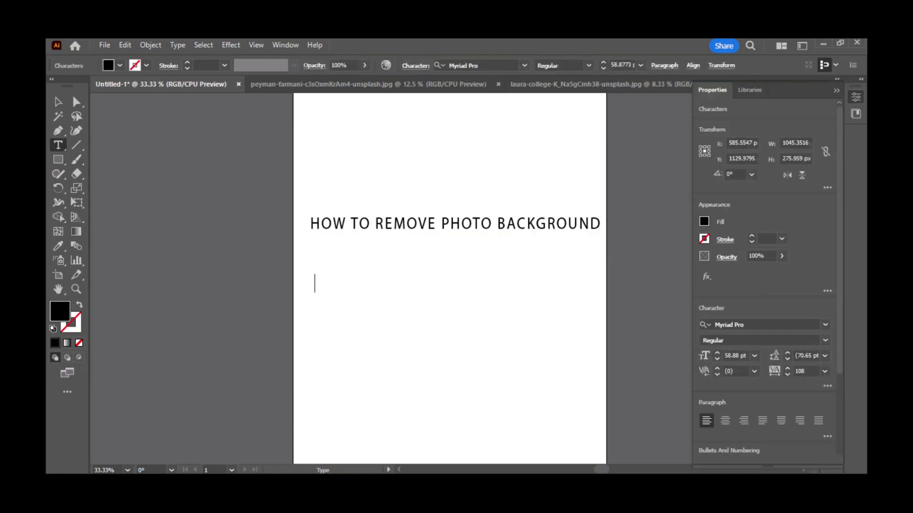
text(WITH PEN TOOL)
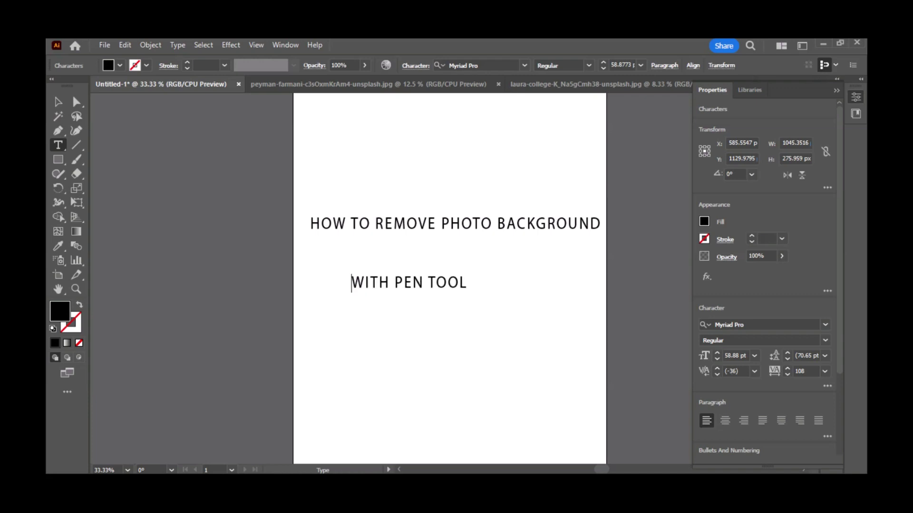
key(Escape)
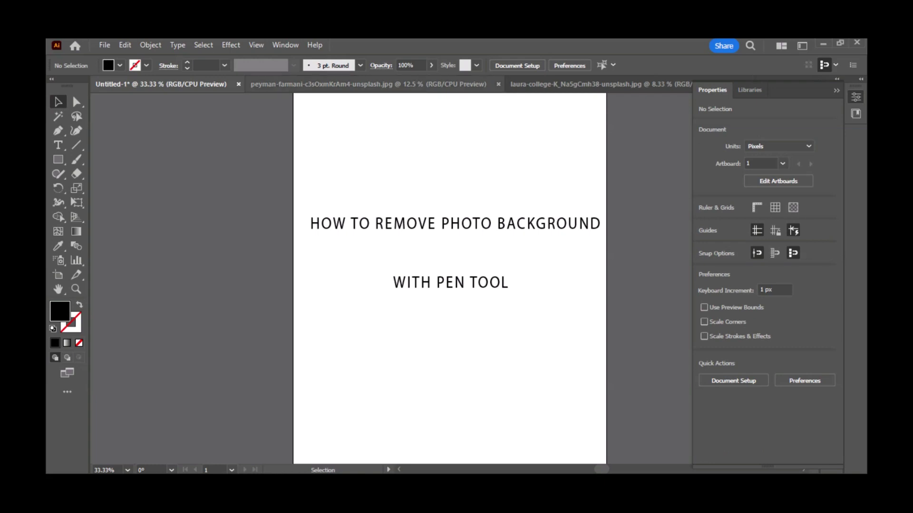
In the open photo of the man in the hoodie, start a Pen tool path from the bottom edge up the left sleeve's outer edge.
click(404, 84)
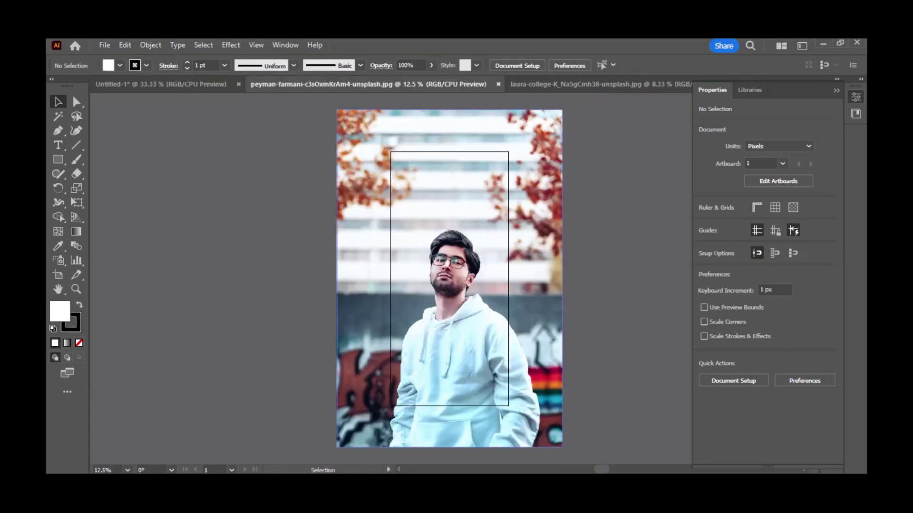
scroll(449, 256, down, 2)
key(ctrl+equal)
key(ctrl+equal)
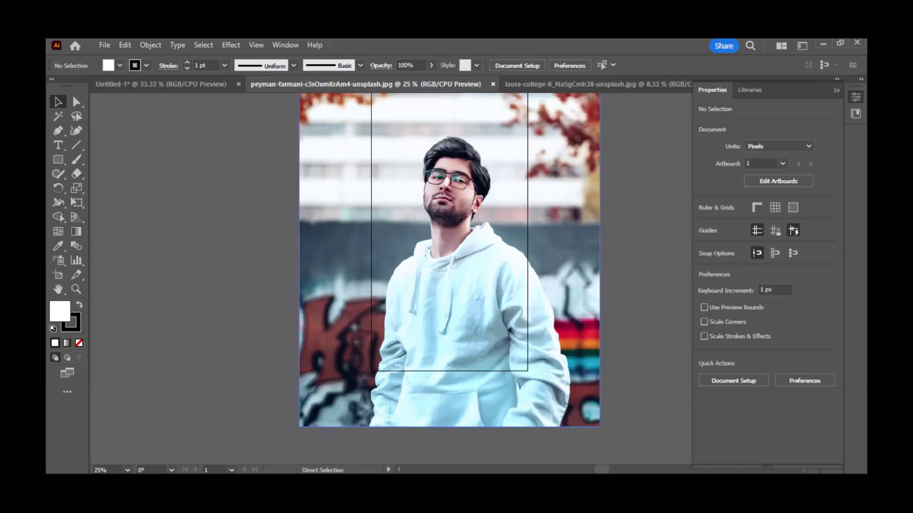
key(ctrl+equal)
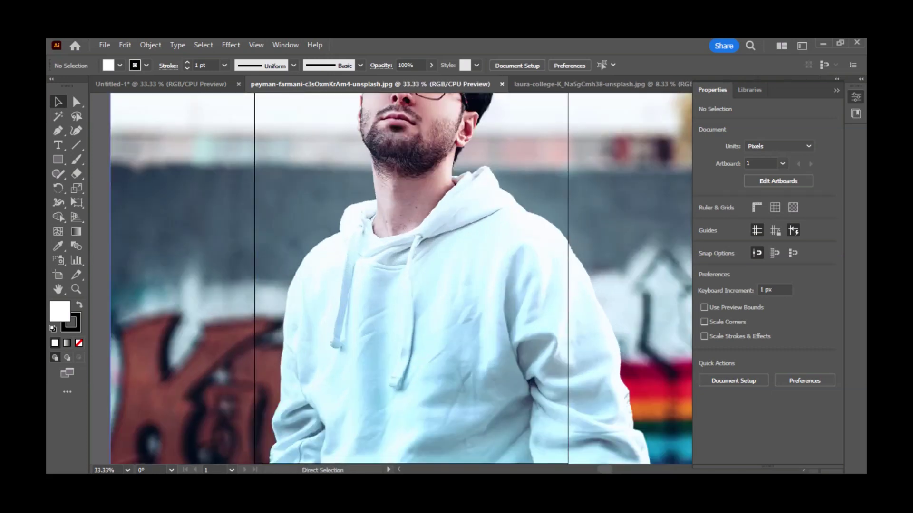
key(ctrl+equal)
key(ctrl+equal)
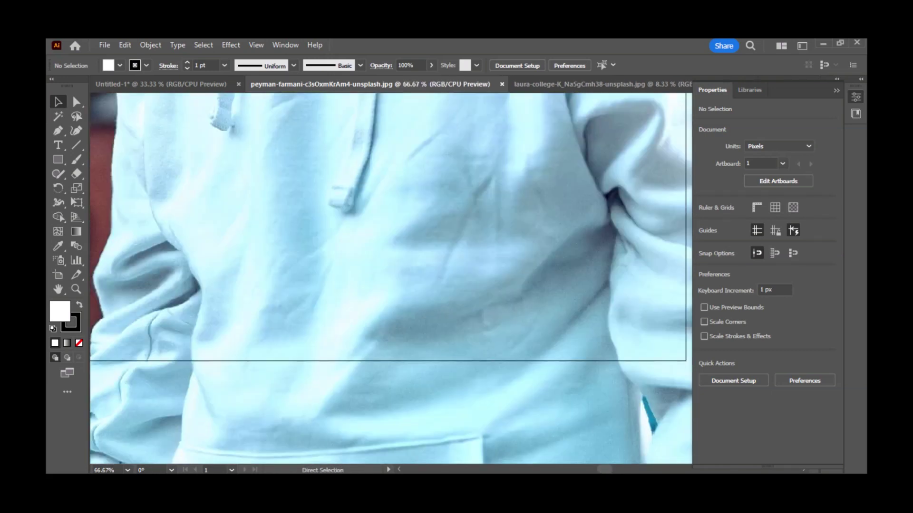
scroll(391, 278, left, 4)
scroll(390, 278, down, 5)
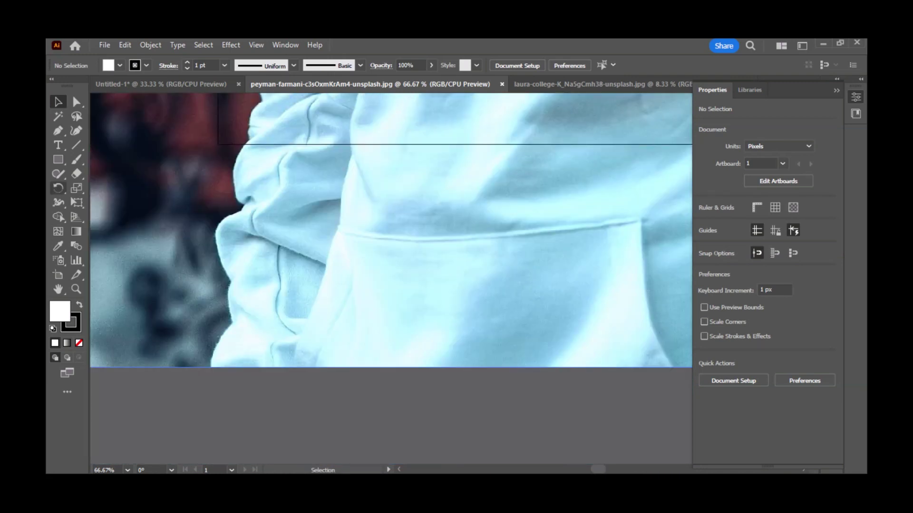
key(p)
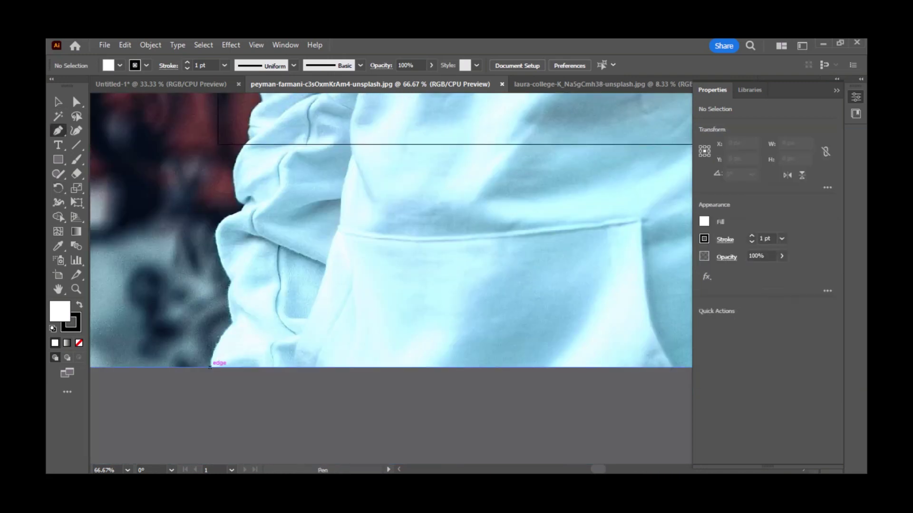
click(210, 367)
click(232, 322)
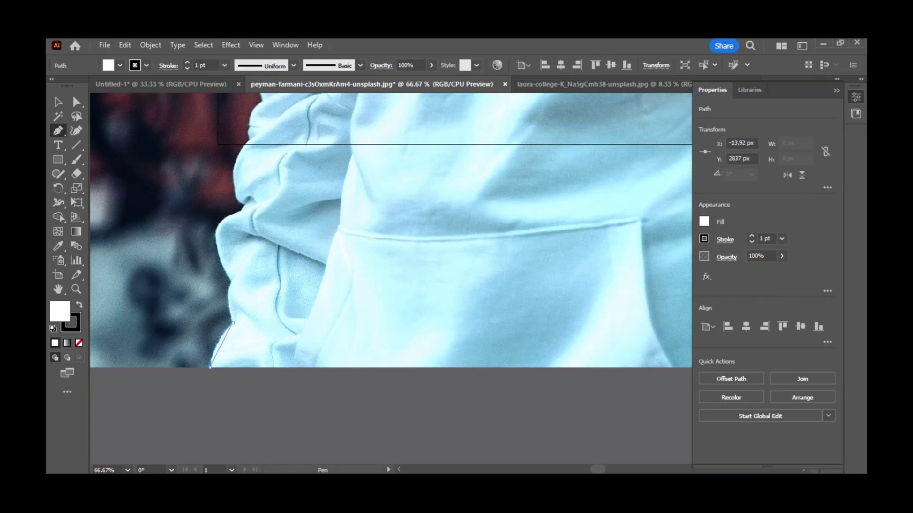
drag(232, 323, 252, 305)
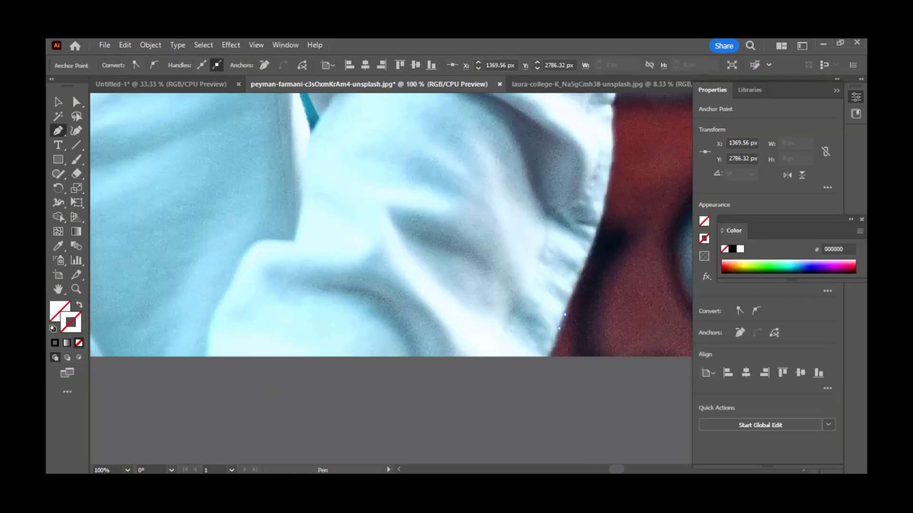
Undo the most recent outline anchors along the right forearm sleeve, beside the red and blue background.
click(574, 297)
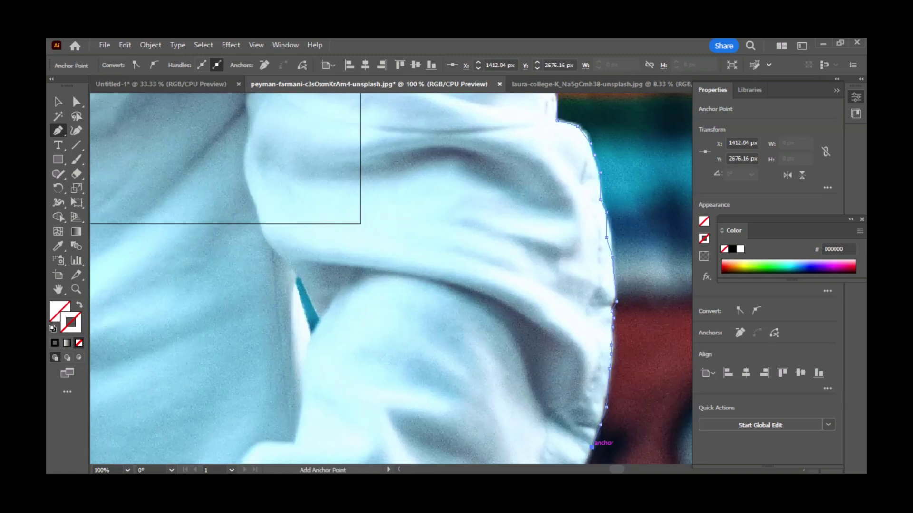
key(ctrl+z)
key(ctrl+z)
key(ctrl+z)
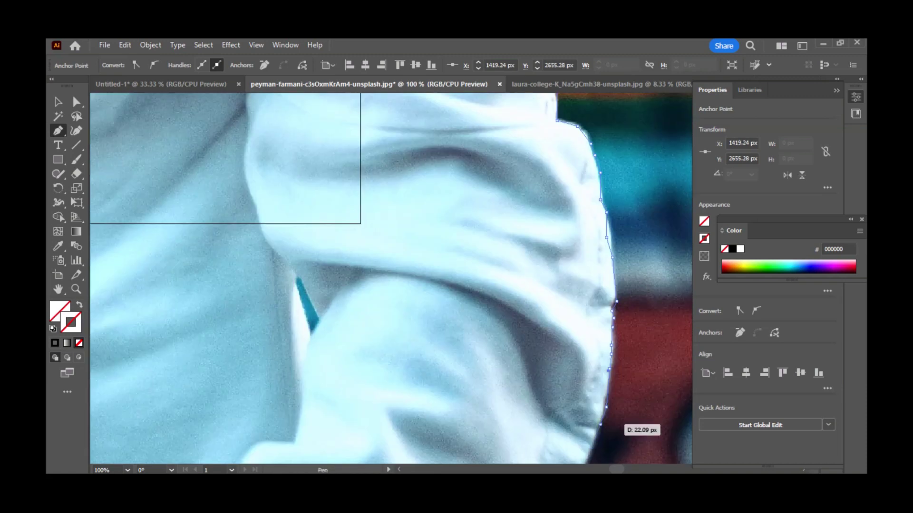
key(ctrl+z)
key(ctrl+z)
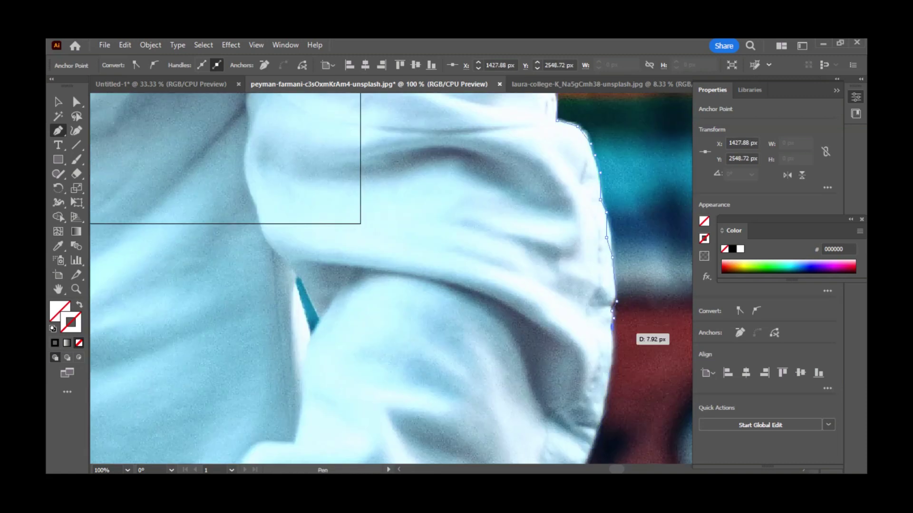
key(ctrl+z)
key(ctrl+z)
key(ctrl+z)
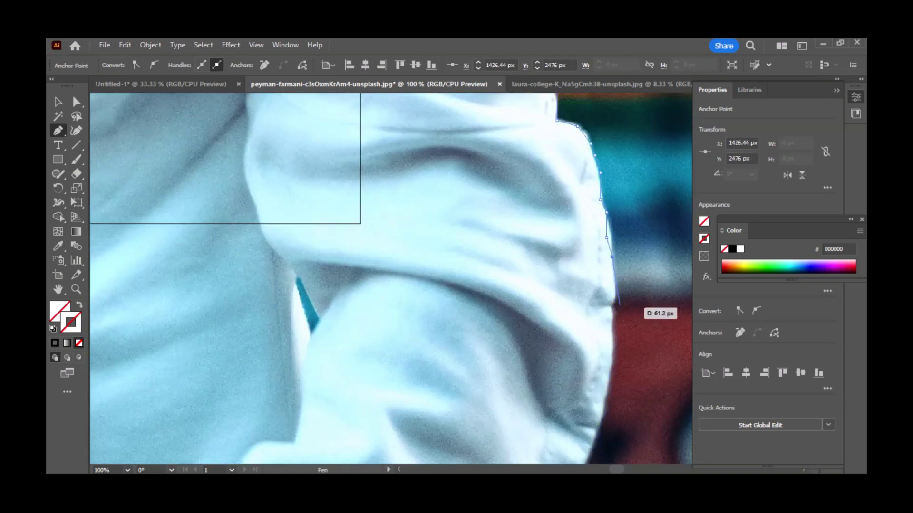
key(ctrl+z)
Undo the outline anchors around the right sleeve's lower fold, beside the teal and green stripes.
scroll(619, 305, up, 5)
key(ctrl+z)
key(ctrl+z)
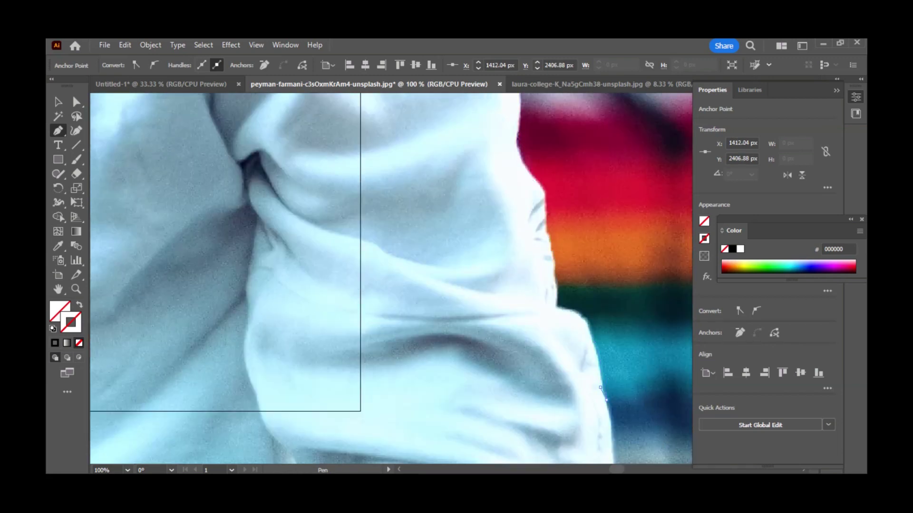
key(ctrl+z)
key(ctrl+z)
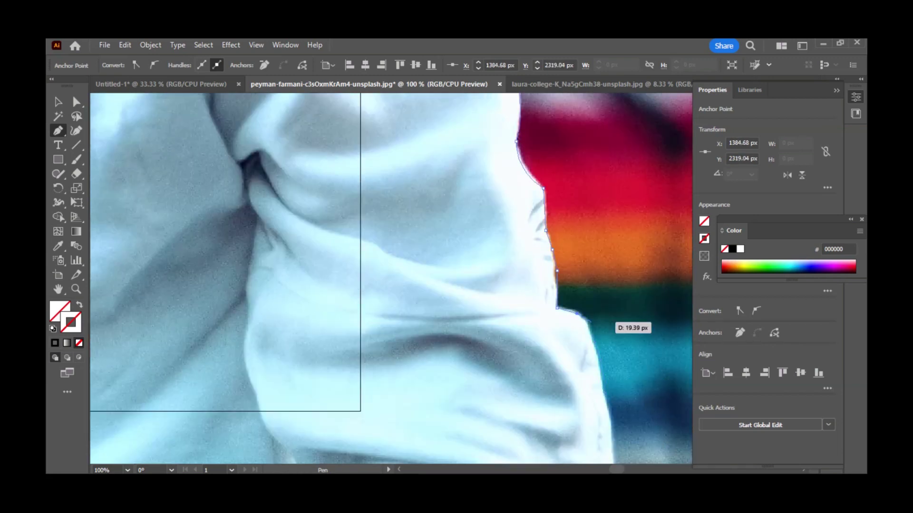
key(ctrl+z)
key(ctrl+z)
Undo the outline anchors beside the orange and red stripes, back to the inward bend near the right elbow.
scroll(594, 304, left, 3)
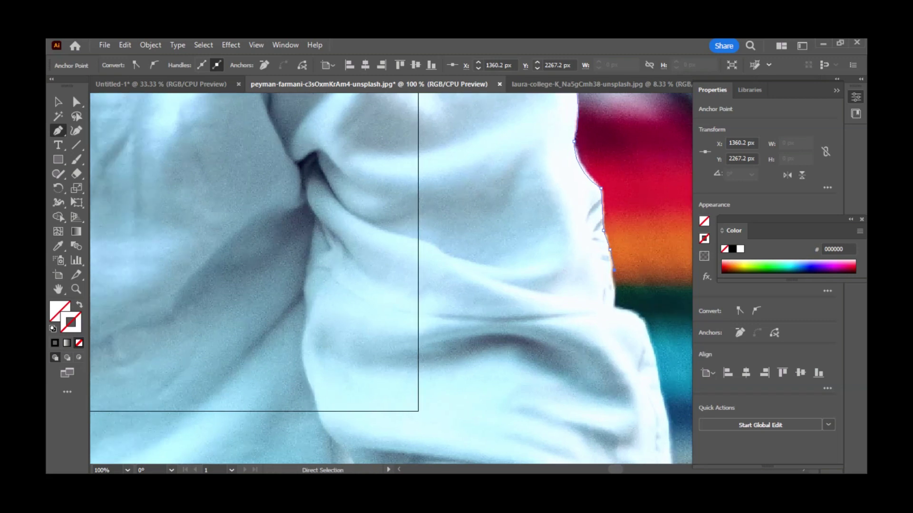
scroll(392, 278, left, 1)
scroll(391, 279, up, 3)
key(ctrl+z)
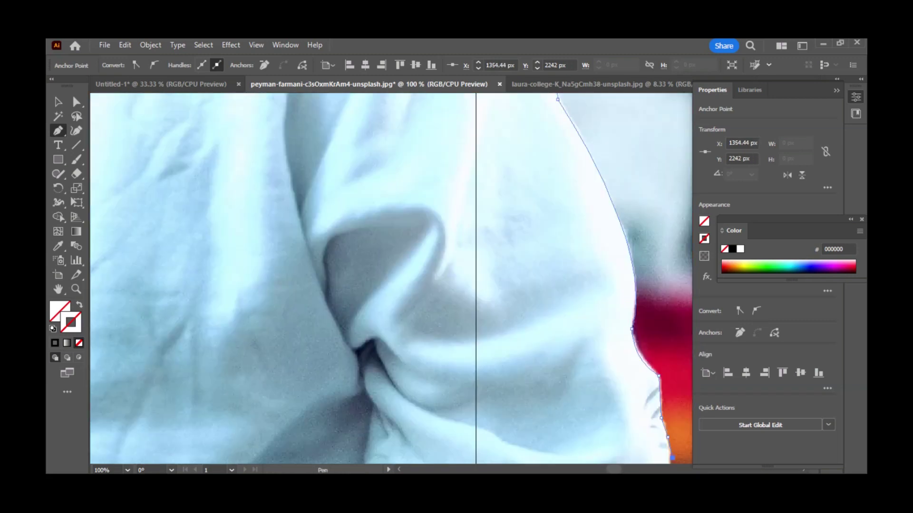
key(ctrl+z)
key(ctrl+z)
key(ctrl+z)
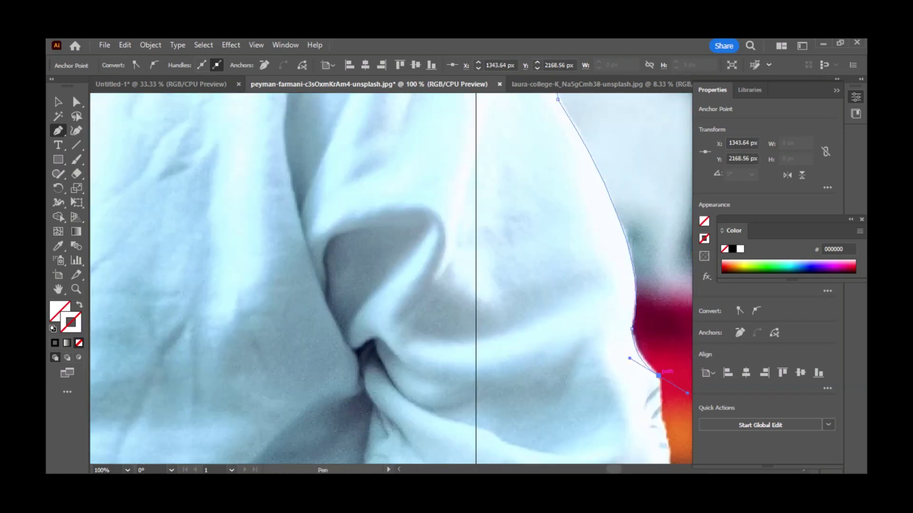
key(ctrl+z)
key(ctrl+shift+z)
key(ctrl+shift+z)
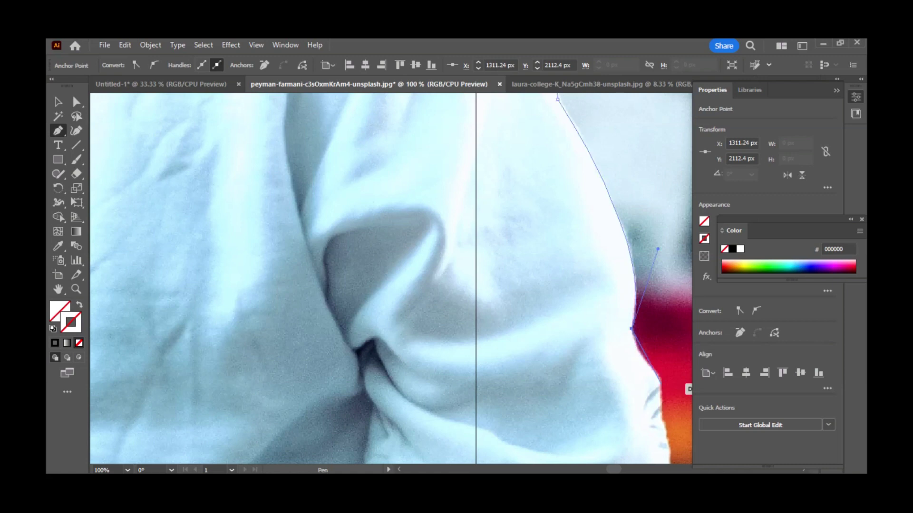
Undo the outline segments along the right upper arm, back to the anchor on the outer shoulder.
key(ctrl+z)
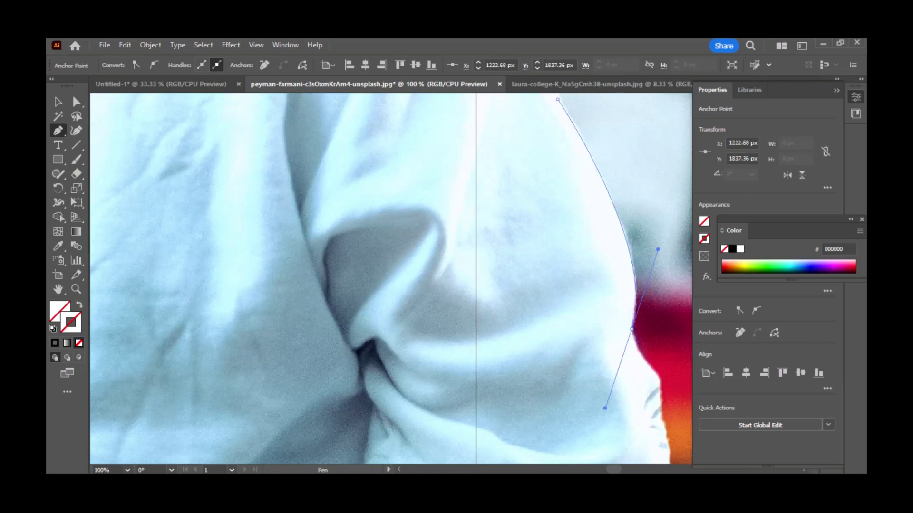
drag(605, 408, 633, 463)
scroll(632, 397, up, 3)
key(ctrl+z)
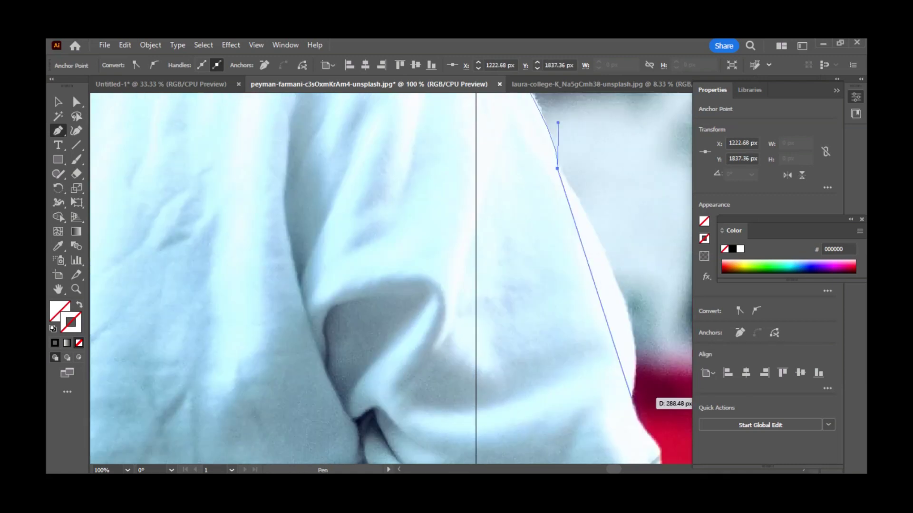
scroll(632, 395, up, 9)
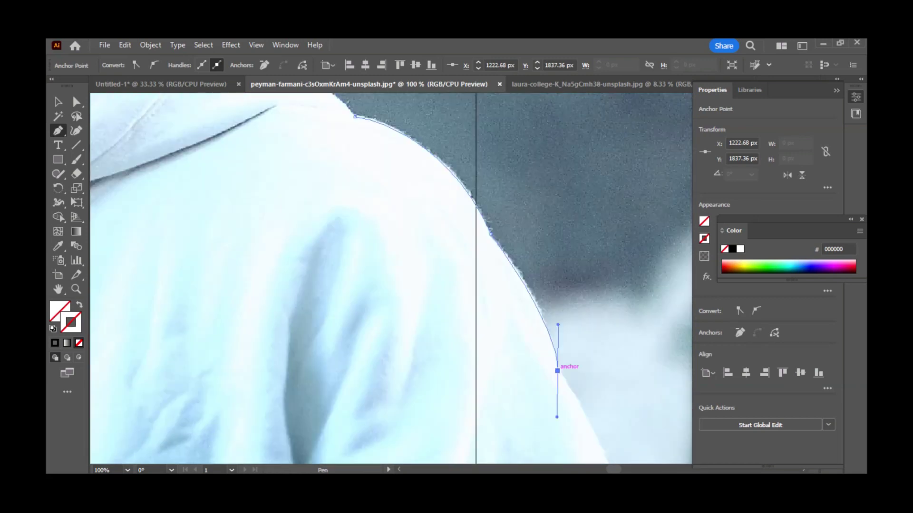
click(556, 370)
drag(555, 370, 557, 368)
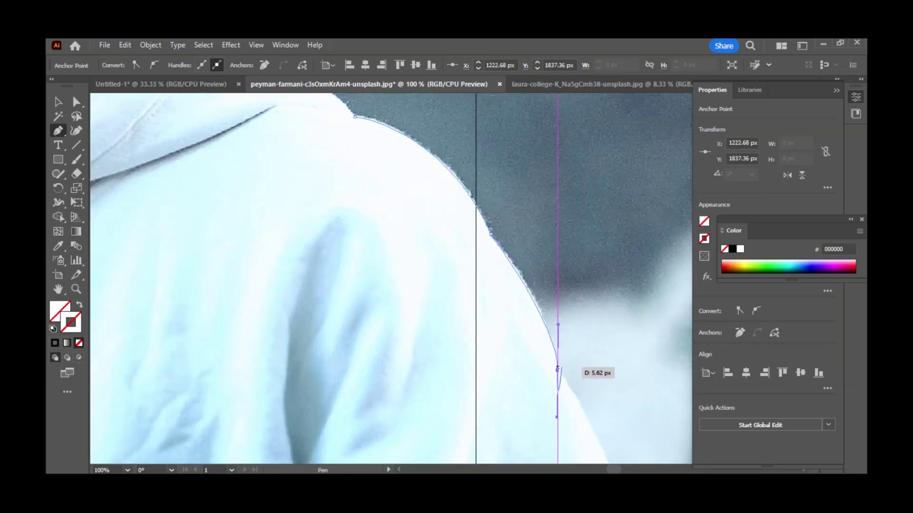
key(ctrl+z)
key(ctrl+z)
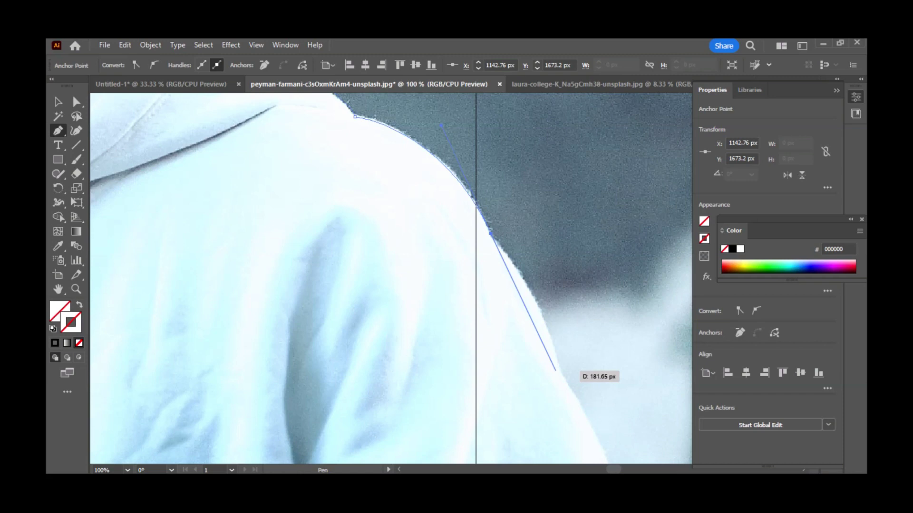
Undo the outline segments over the right shoulder, back to the anchor on the outer edge of the hood.
scroll(529, 236, up, 3)
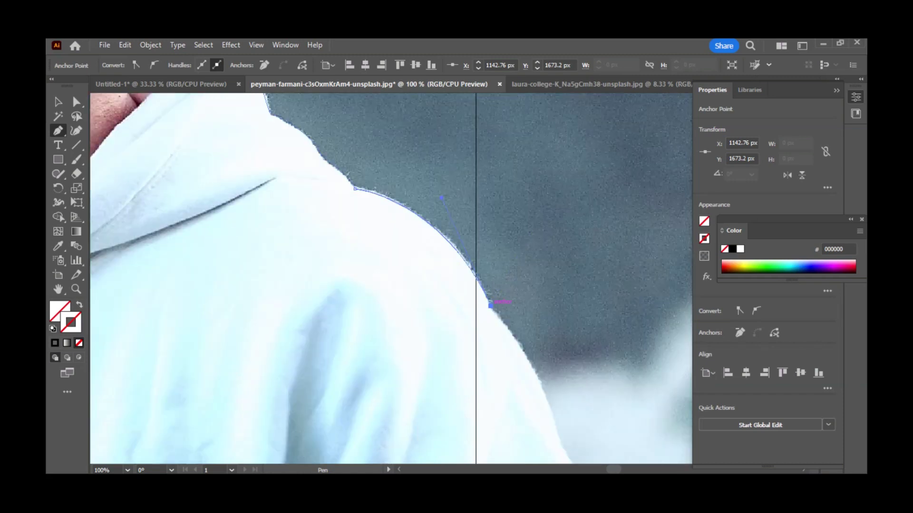
click(540, 414)
drag(540, 414, 546, 434)
key(ctrl+z)
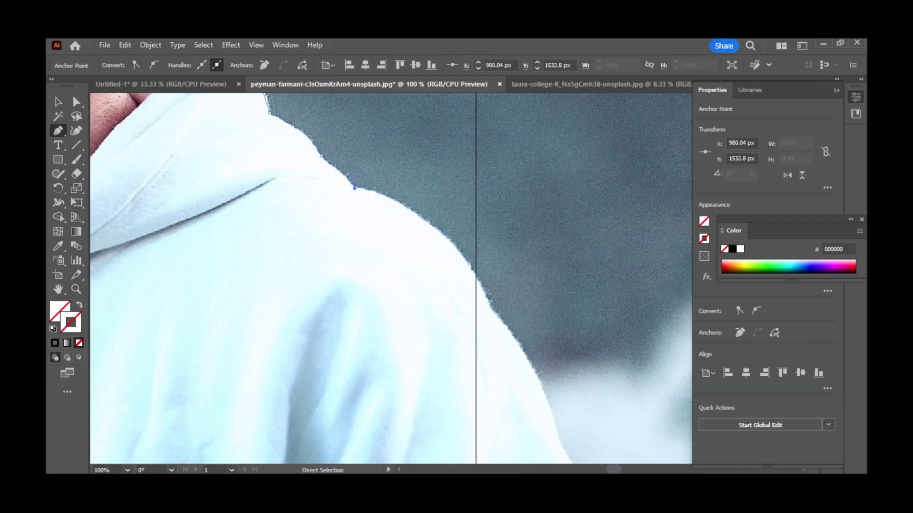
scroll(539, 300, left, 3)
scroll(539, 301, up, 3)
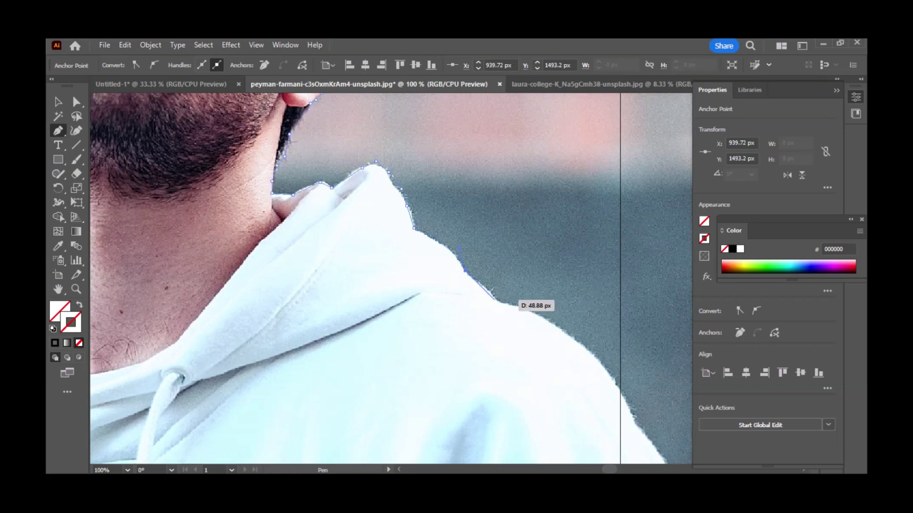
drag(466, 270, 472, 294)
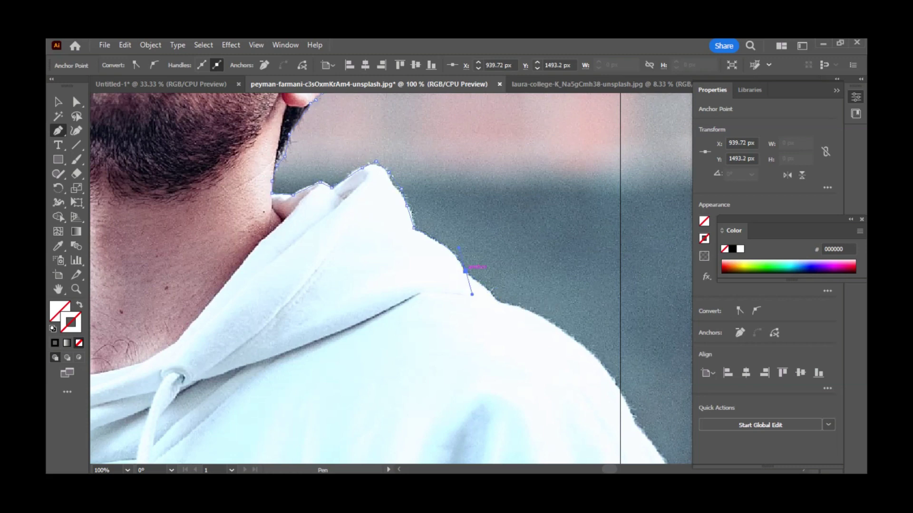
key(ctrl+z)
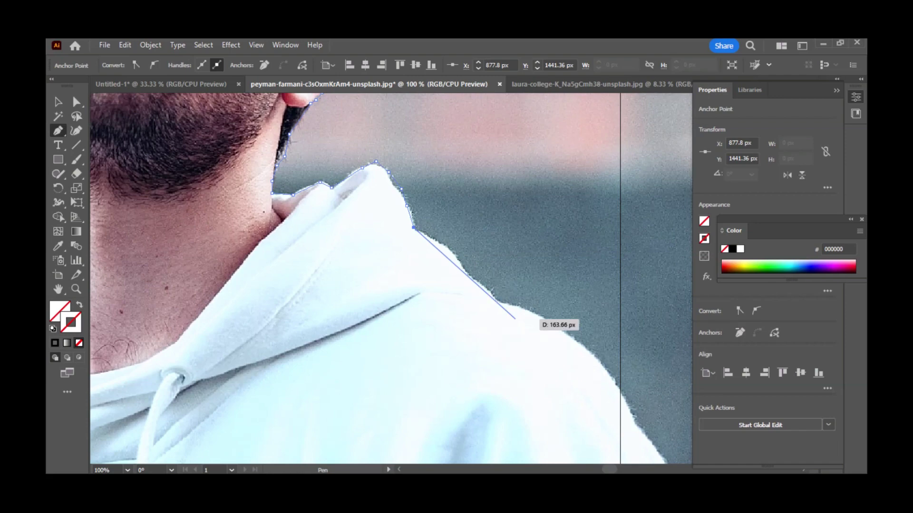
Undo the outline anchors around the hood's peak and collar, back to the side of the neck below the ear.
scroll(637, 390, up, 1)
scroll(644, 394, up, 5)
scroll(644, 394, left, 8)
key(ctrl+z)
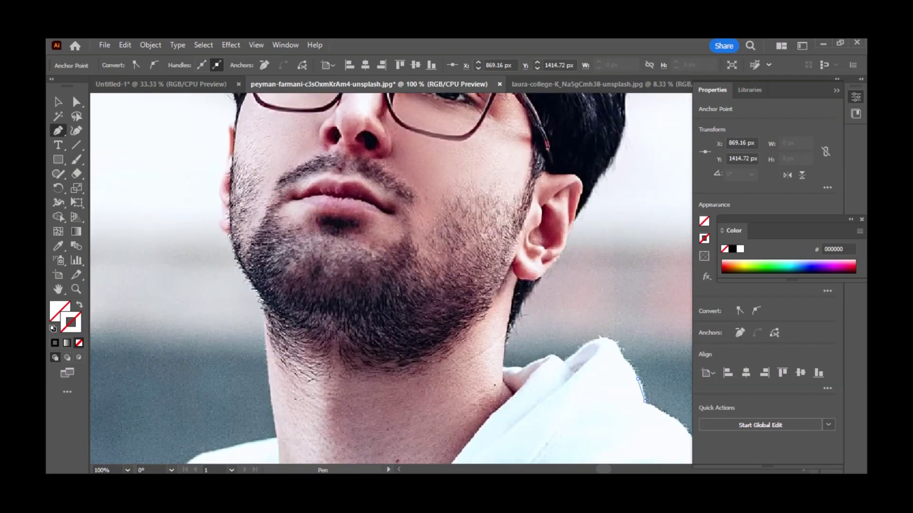
key(ctrl+z)
key(ctrl+z)
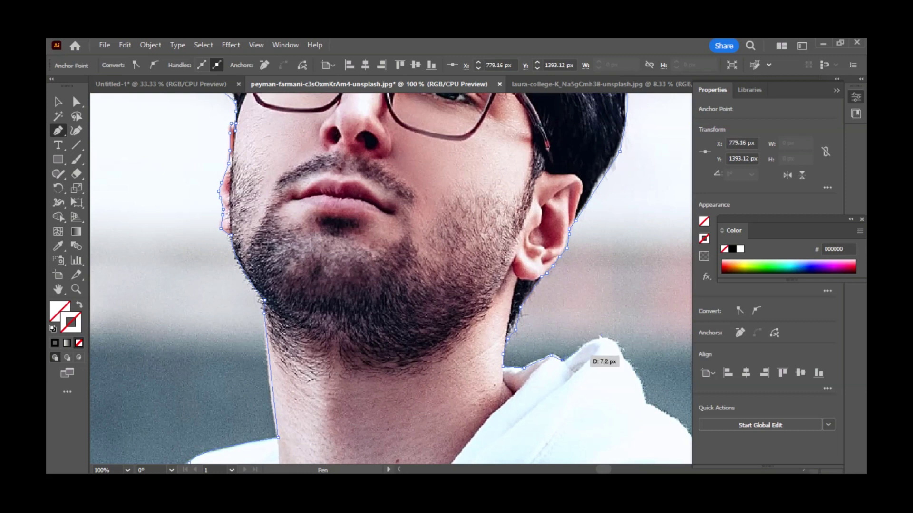
key(ctrl+z)
key(ctrl+z)
key(ctrl+z)
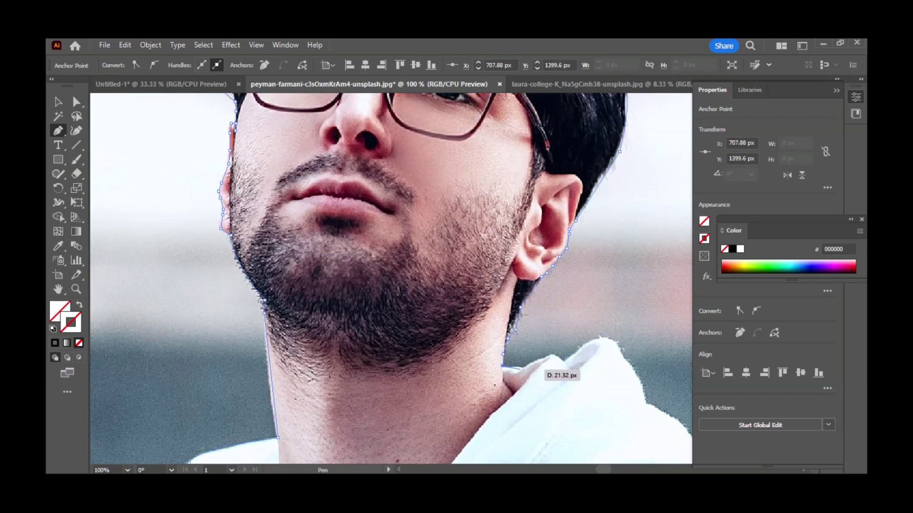
Undo the outline anchors along the neck hairline and around the right ear, back to the anchor where the ear meets the hair.
key(ctrl+z)
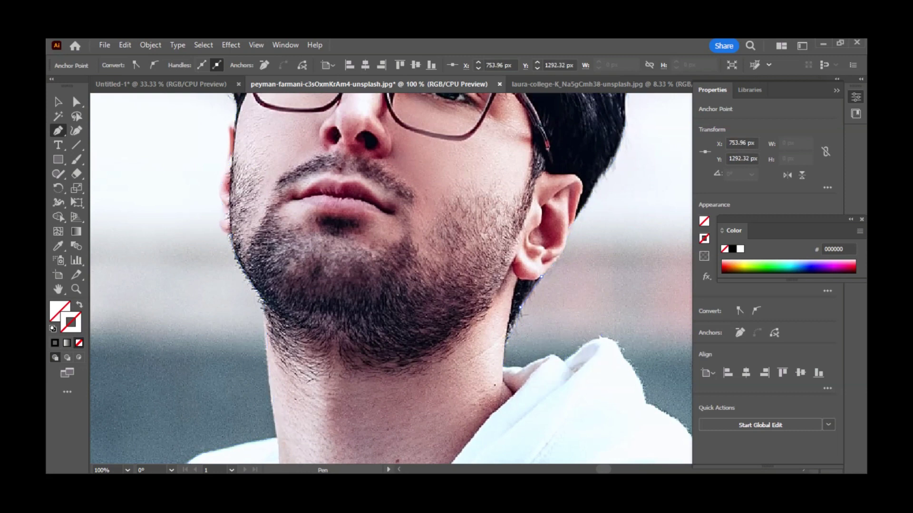
scroll(542, 320, up, 3)
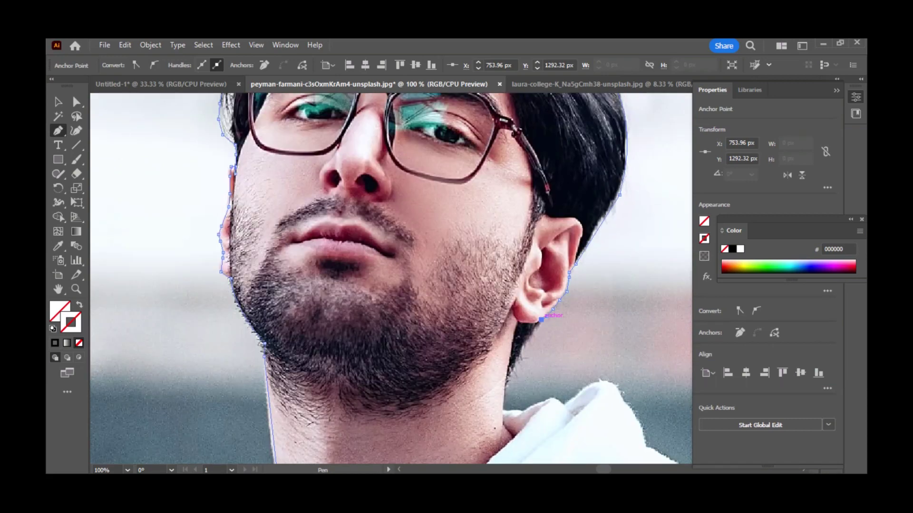
key(ctrl+z)
key(ctrl+z)
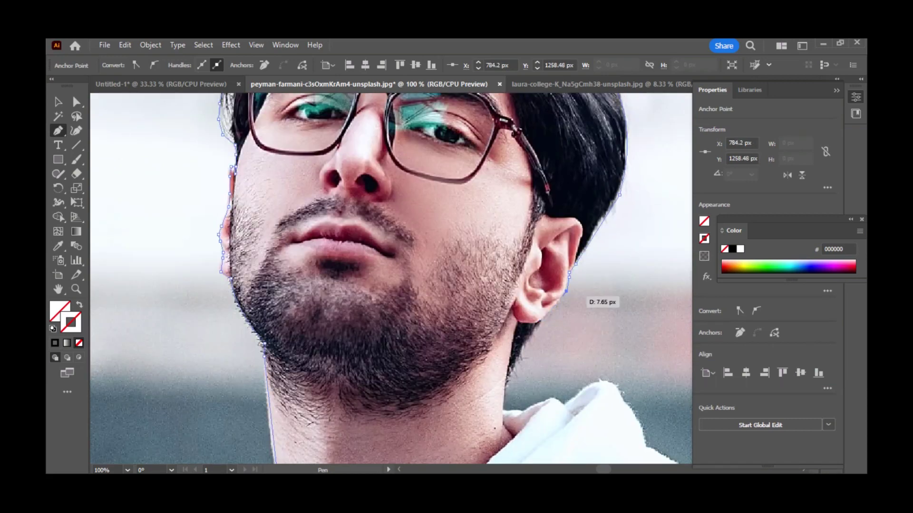
key(ctrl+z)
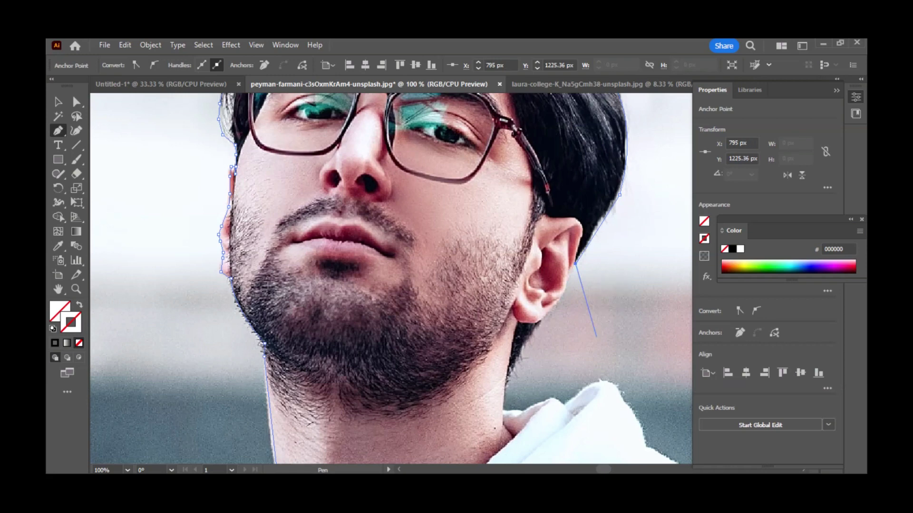
Undo the outline segments along the back of the hair, back to the notch between the top and side hair.
key(ctrl+z)
key(ctrl+z)
key(ctrl+z)
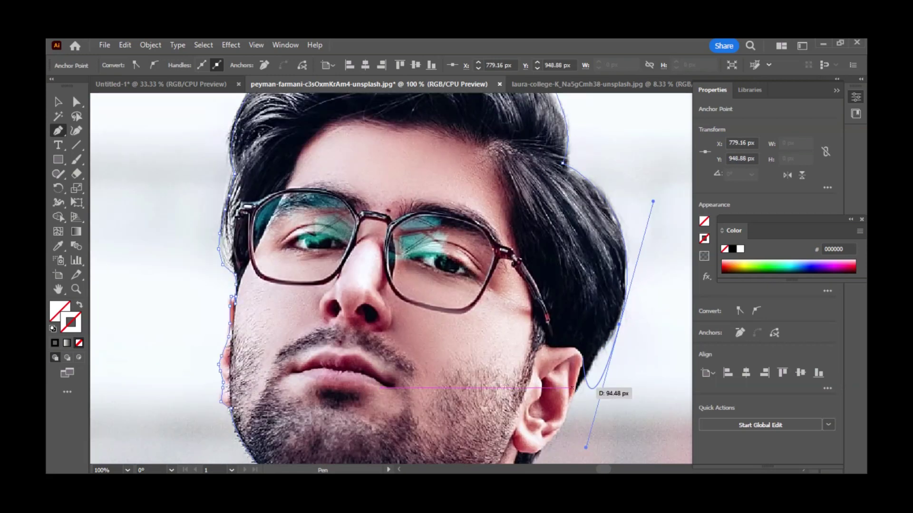
drag(585, 447, 583, 448)
key(ctrl+z)
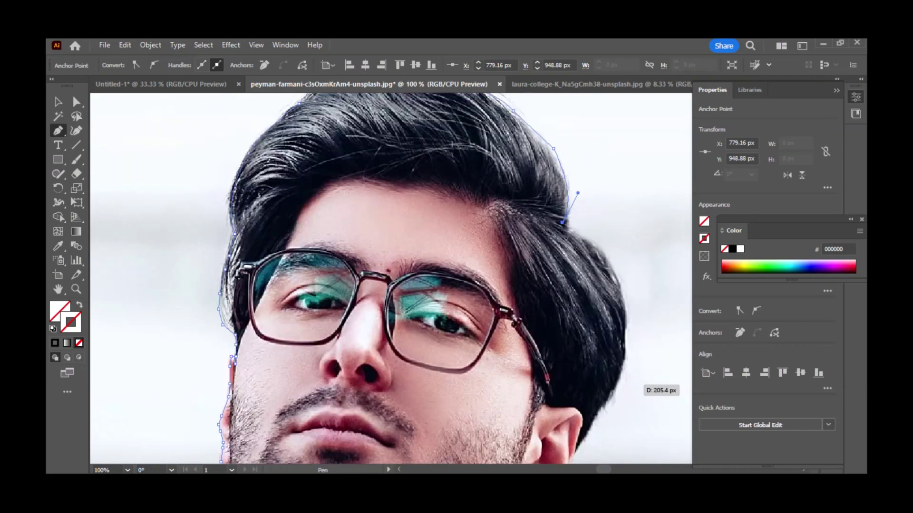
Undo the outline anchors along the right side of the top hair, back to the anchor at the crown.
scroll(632, 285, up, 3)
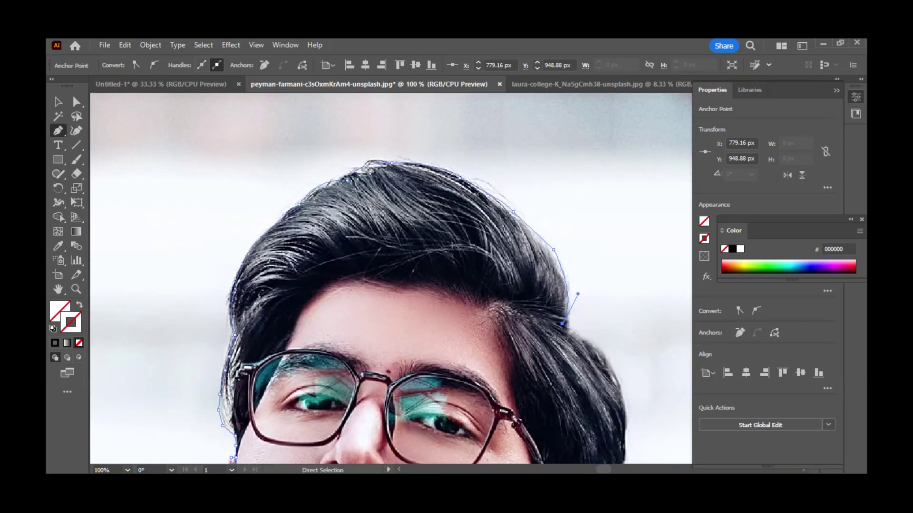
key(ctrl+z)
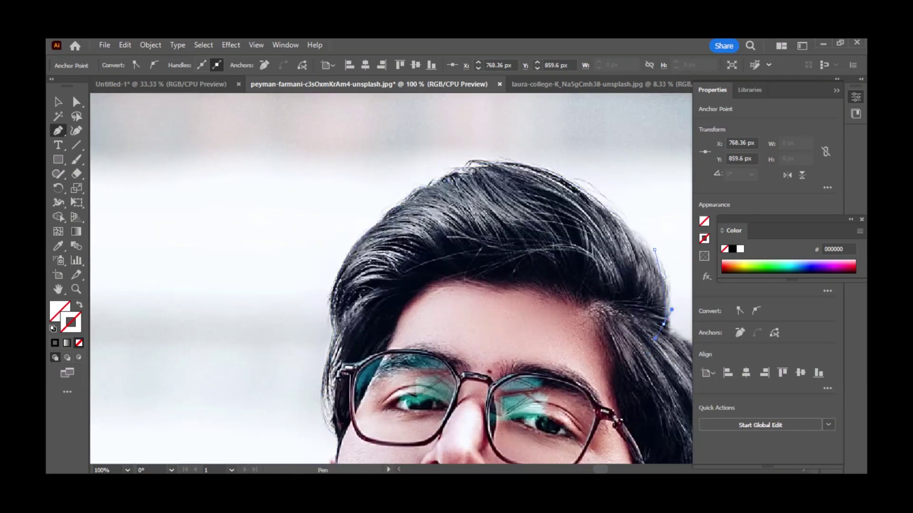
key(ctrl+z)
key(ctrl+z)
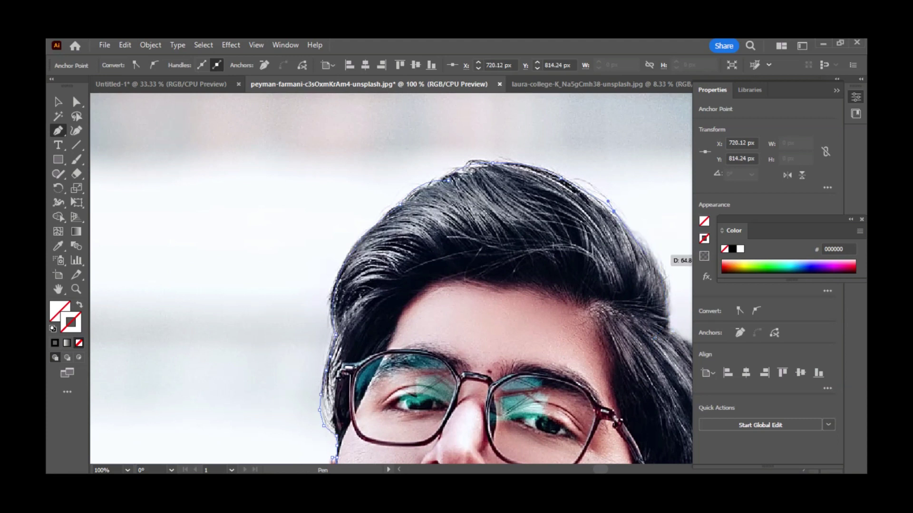
key(ctrl+z)
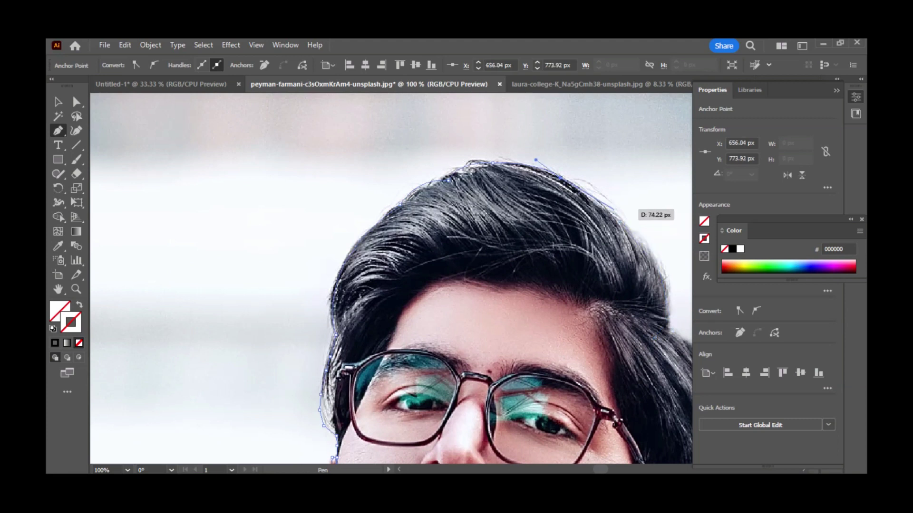
key(ctrl+z)
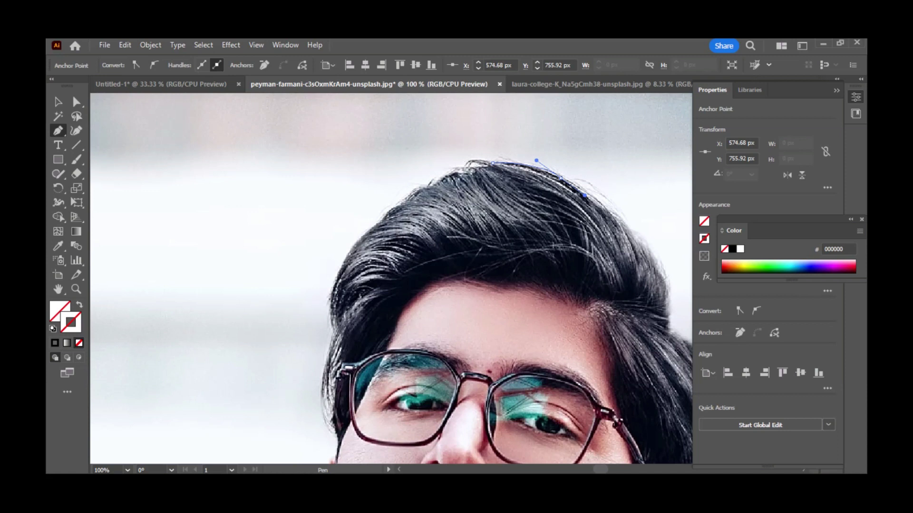
Undo the outline segments over the crown, back to the anchor on the upper-left slope of the hair.
key(ctrl+z)
scroll(688, 163, left, 3)
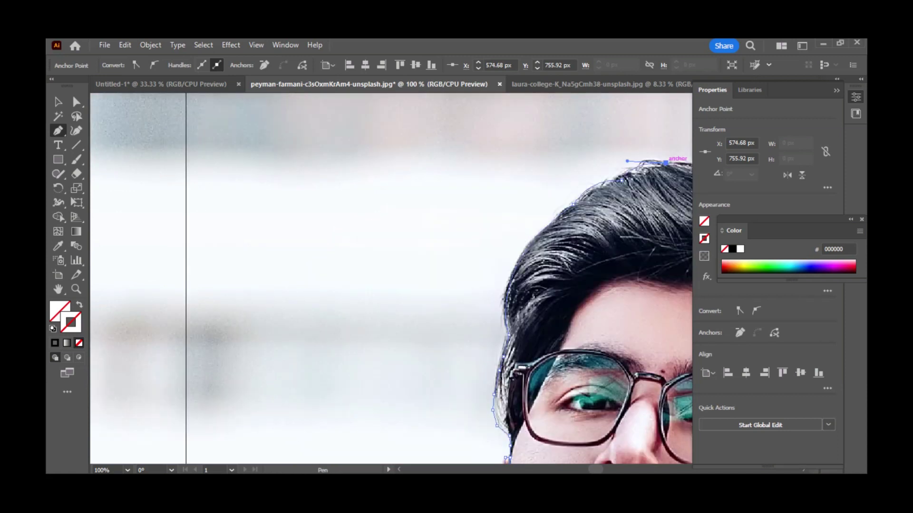
key(ctrl+z)
key(ctrl+z)
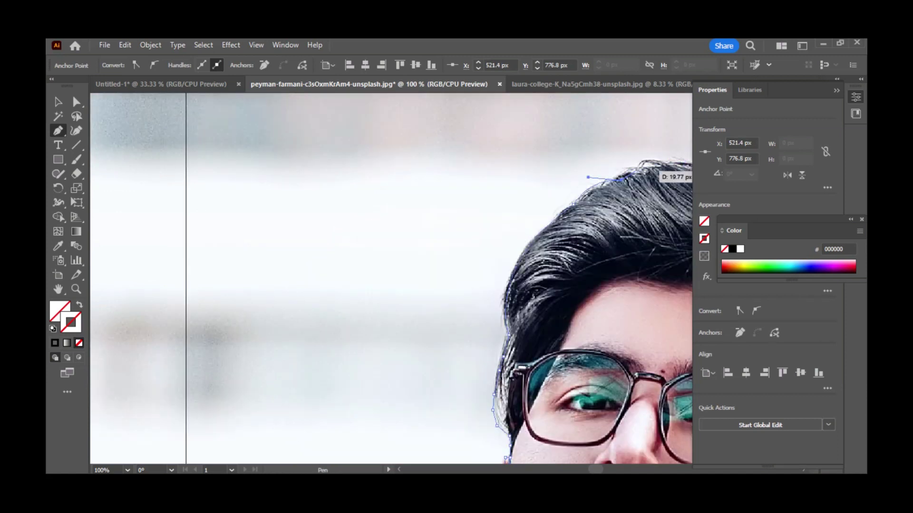
key(ctrl+z)
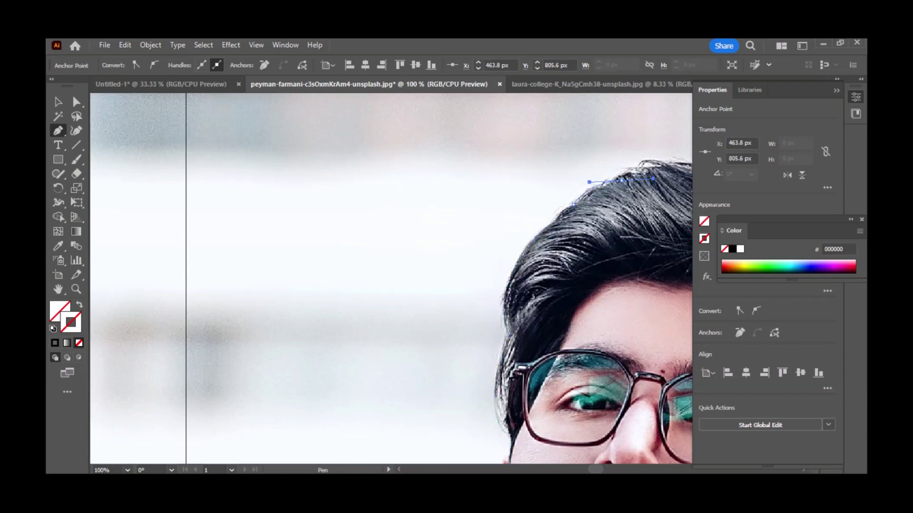
Undo the outline segments down the left side of the hair, back to the anchor at the left temple above the glasses.
drag(653, 178, 628, 177)
drag(573, 205, 663, 174)
drag(506, 459, 595, 203)
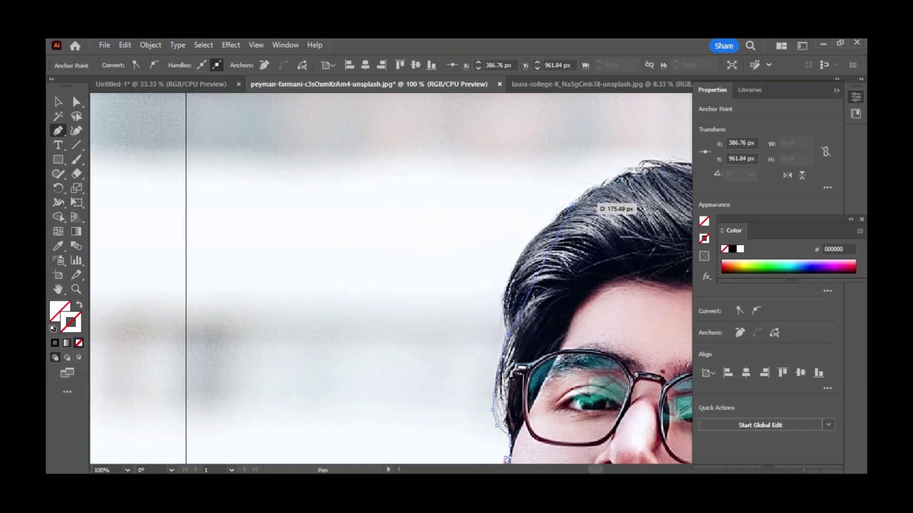
scroll(512, 183, down, 2)
key(ctrl+z)
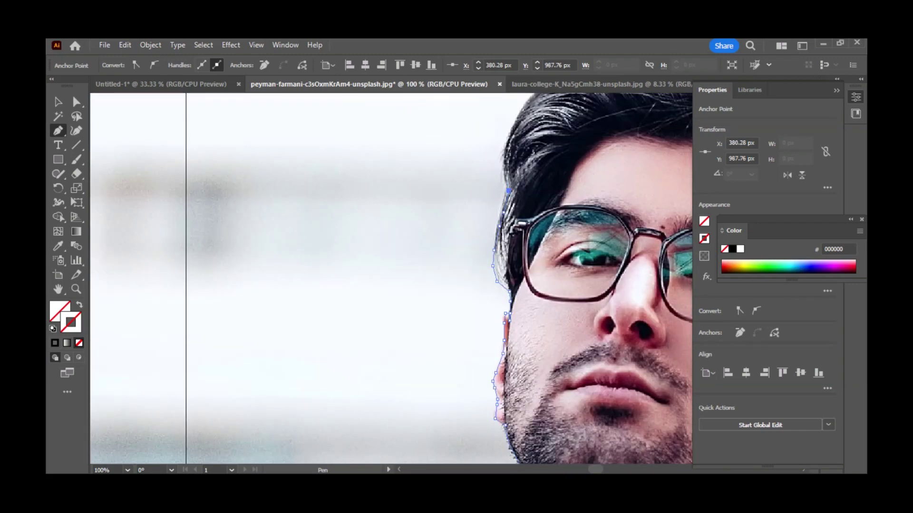
Undo the outline anchors around the loose hair beside the glasses' left hinge, back to the base of the left sideburn.
key(ctrl+z)
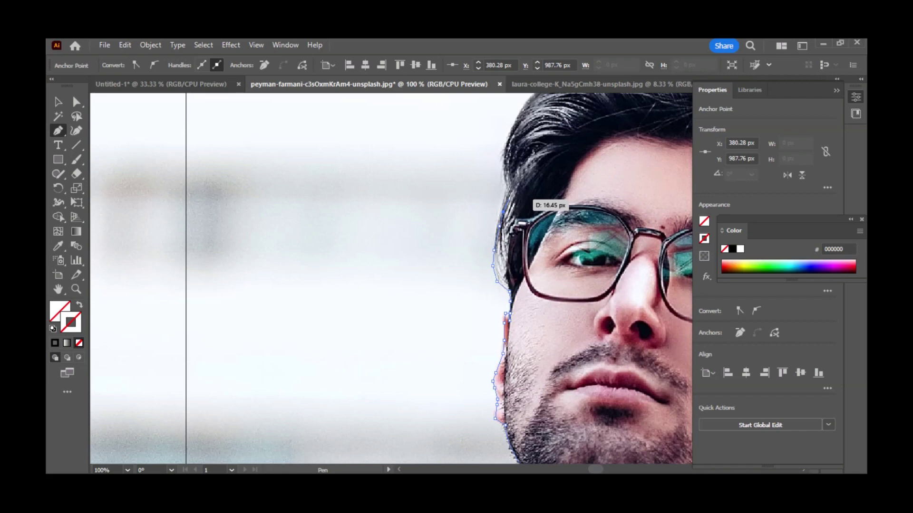
key(ctrl+z)
key(ctrl+z)
key(ctrl+z)
key(ctrl+z)
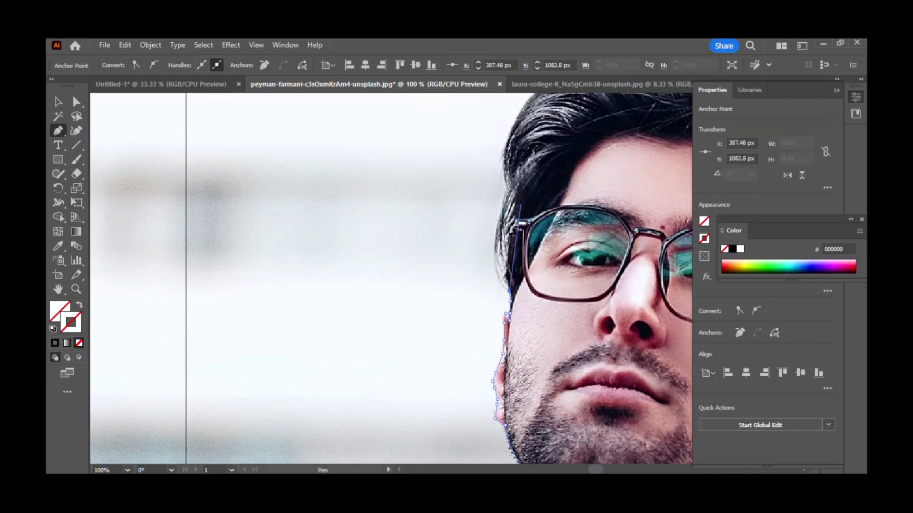
Undo the outline anchors along the left ear's outer edge, back to the anchor on the earlobe.
scroll(521, 205, down, 5)
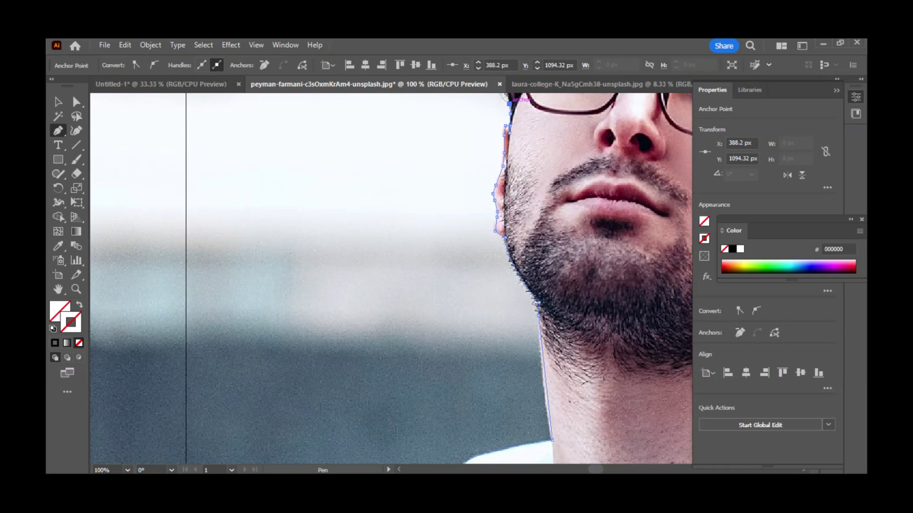
click(510, 126)
key(ctrl+z)
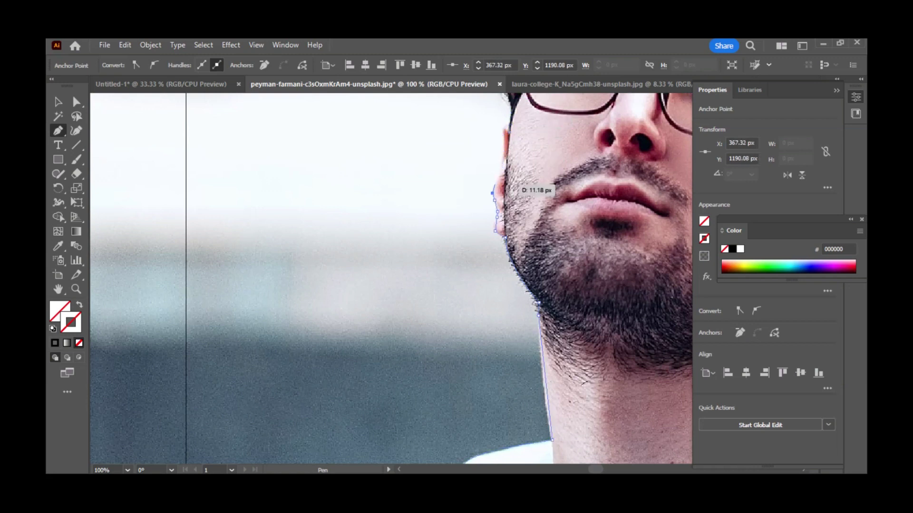
key(ctrl+z)
key(ctrl+z)
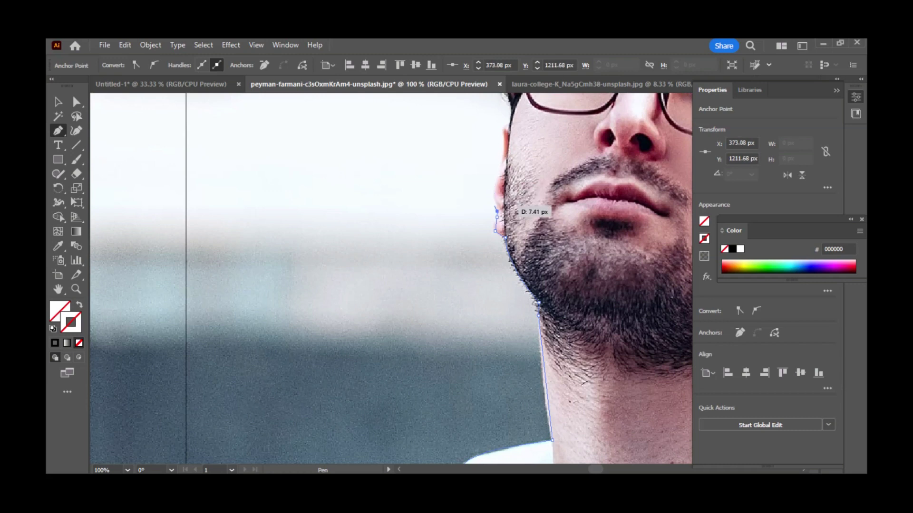
key(ctrl+z)
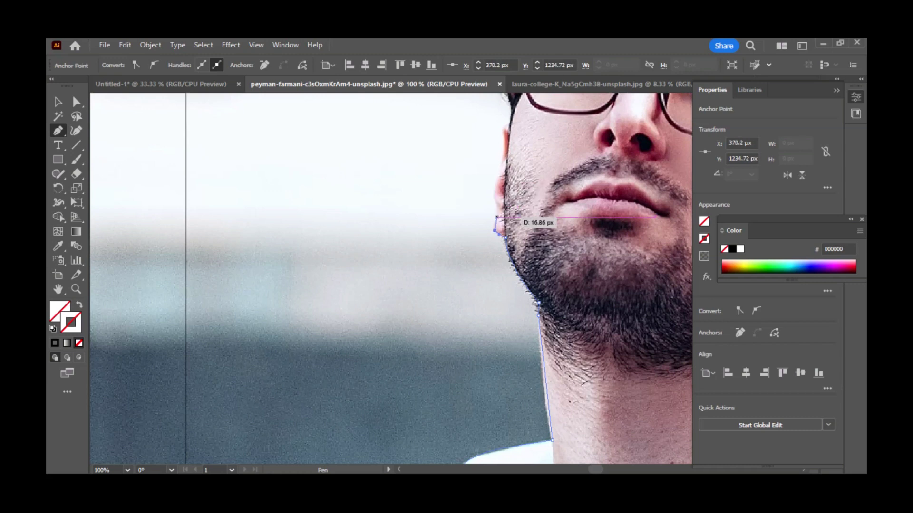
Undo the outline around the left earlobe and along the beard, back to the anchor where the jaw meets the neck.
key(ctrl+z)
key(ctrl+z)
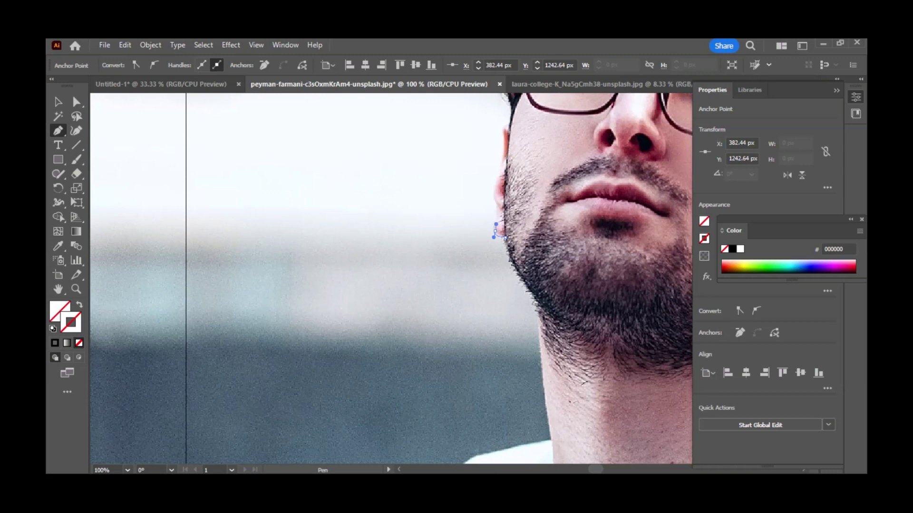
key(ctrl+z)
mouse_move(505, 209)
mouse_down()
mouse_move(499, 177)
mouse_move(537, 307)
mouse_move(492, 212)
mouse_up()
key(ctrl+z)
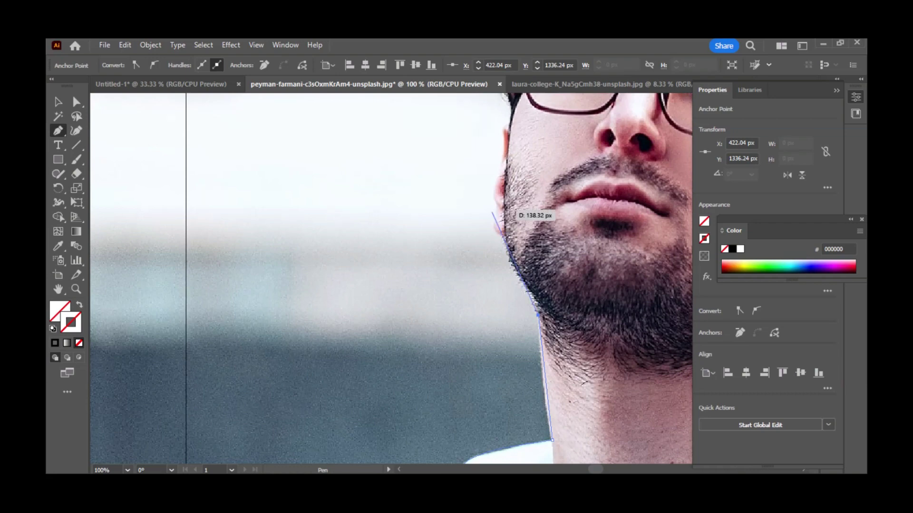
Undo the outline segments along the left side of the neck and hood, back to the anchor where the hood meets the shoulder.
scroll(537, 238, down, 3)
key(ctrl+z)
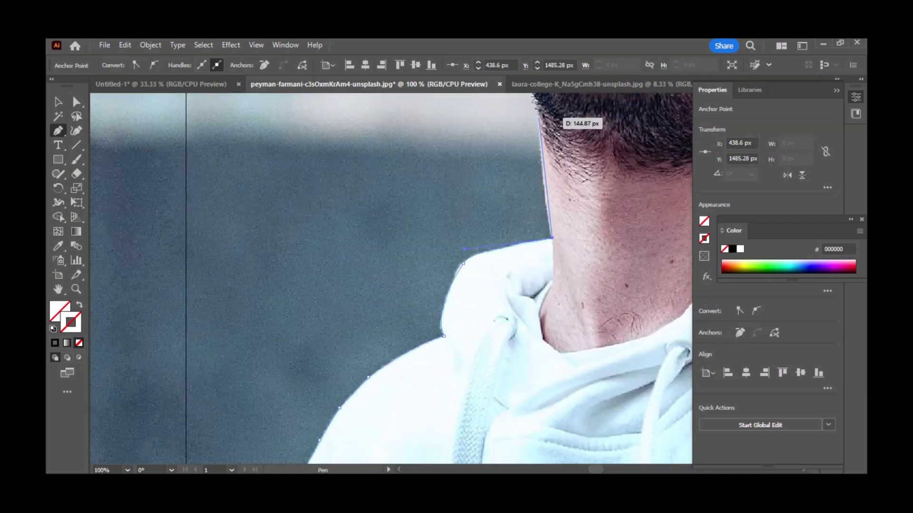
mouse_move(552, 238)
mouse_down()
mouse_move(640, 227)
mouse_move(554, 236)
mouse_up()
click(551, 237)
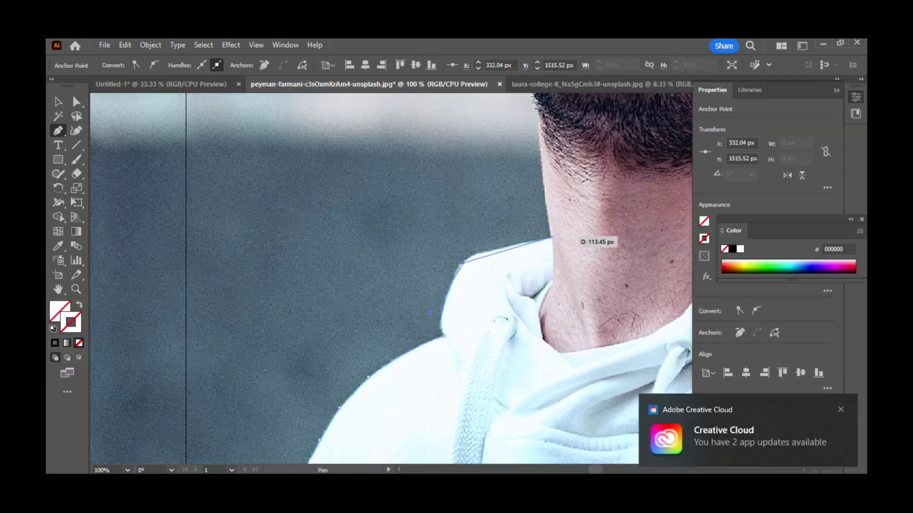
key(ctrl+z)
scroll(656, 263, left, 3)
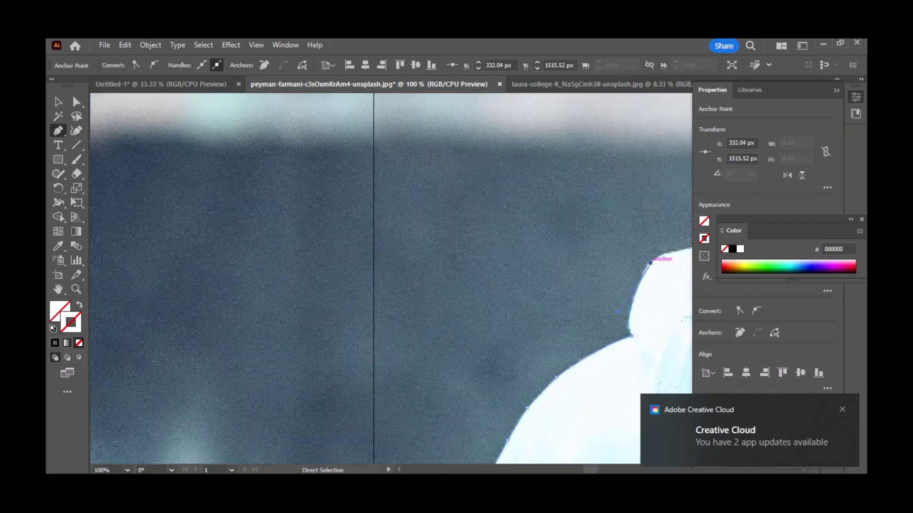
drag(653, 263, 673, 195)
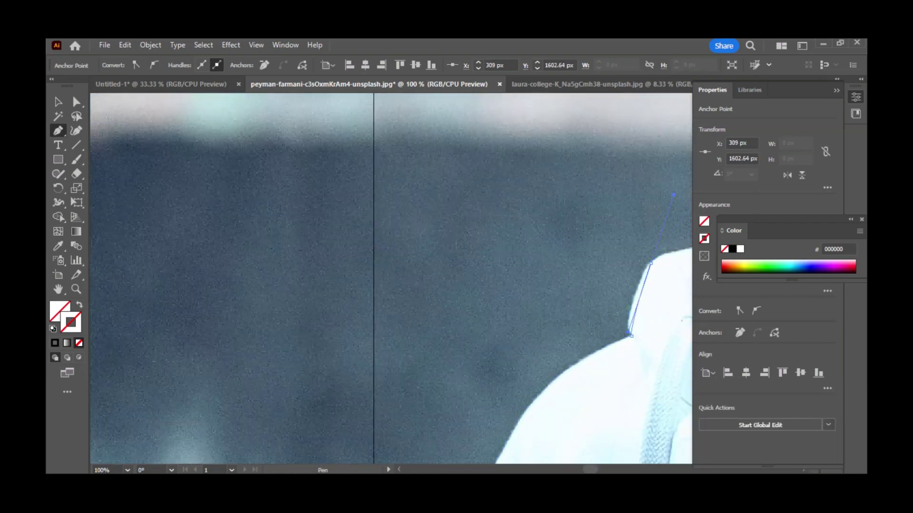
key(ctrl+z)
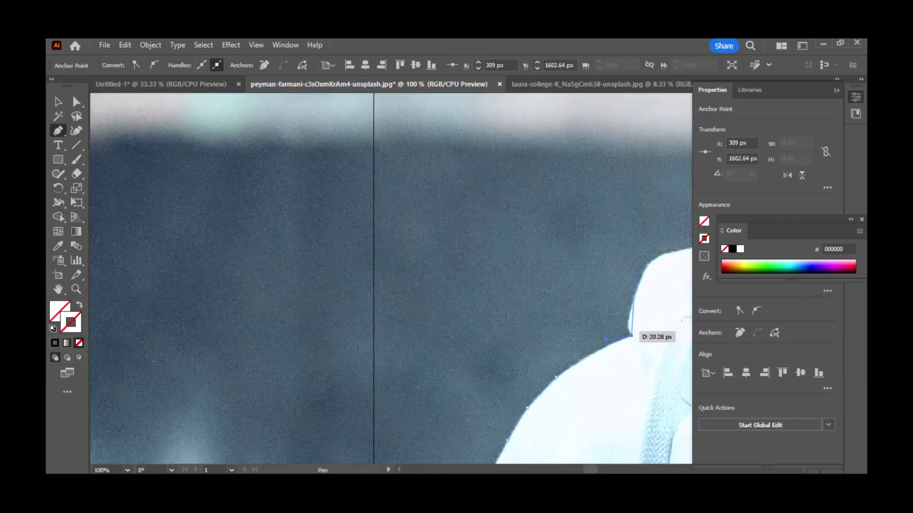
Undo the outline segments over the curve of the left shoulder, back to the anchor at the top of the sleeve.
scroll(627, 177, down, 3)
scroll(626, 177, down, 1)
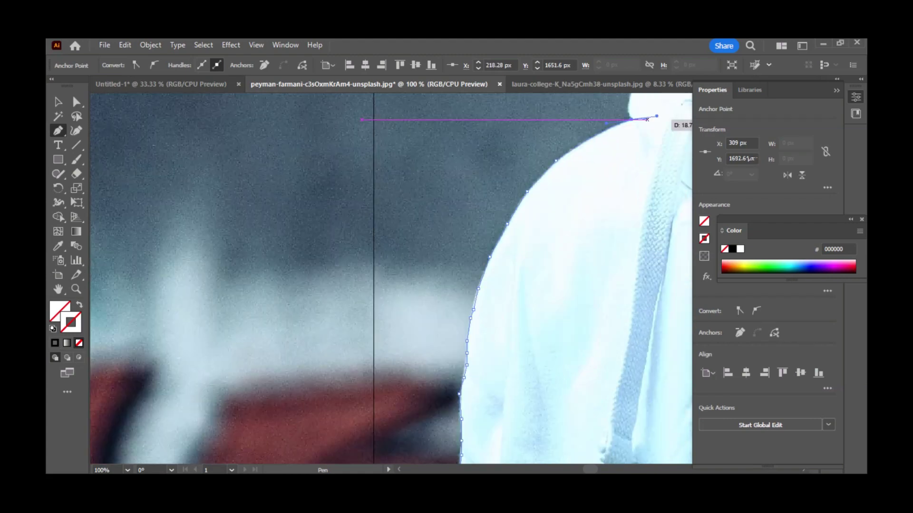
key(ctrl+z)
click(632, 120)
key(ctrl+z)
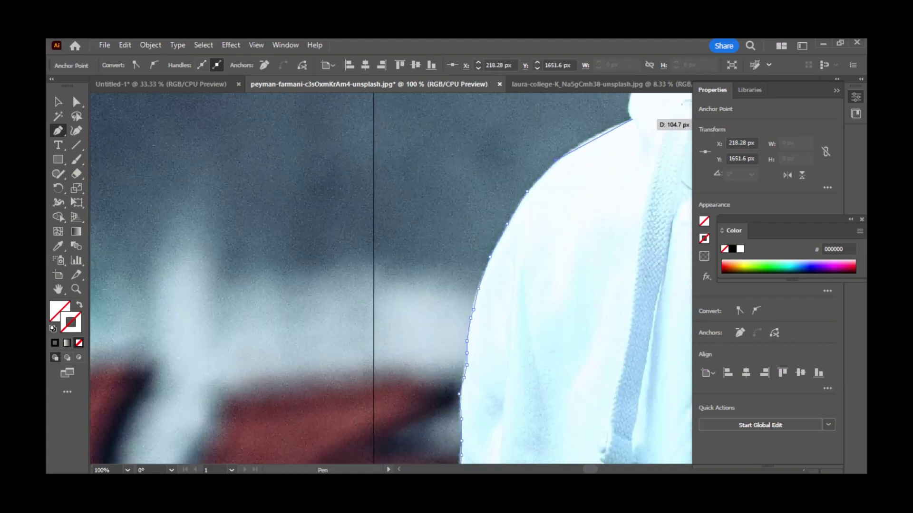
key(ctrl+z)
key(ctrl+z)
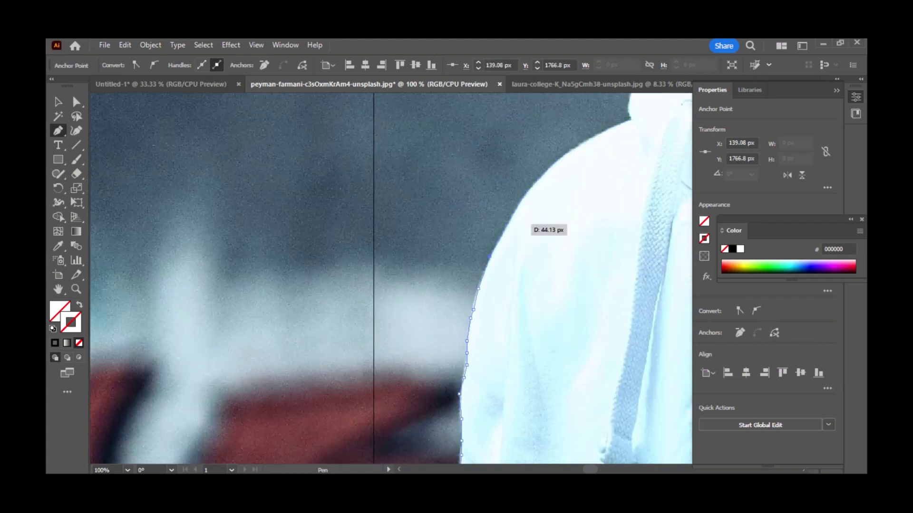
Undo the closely spaced outline anchors on the left upper sleeve, back to the anchor beside the pale band above the red stripe.
key(ctrl+z)
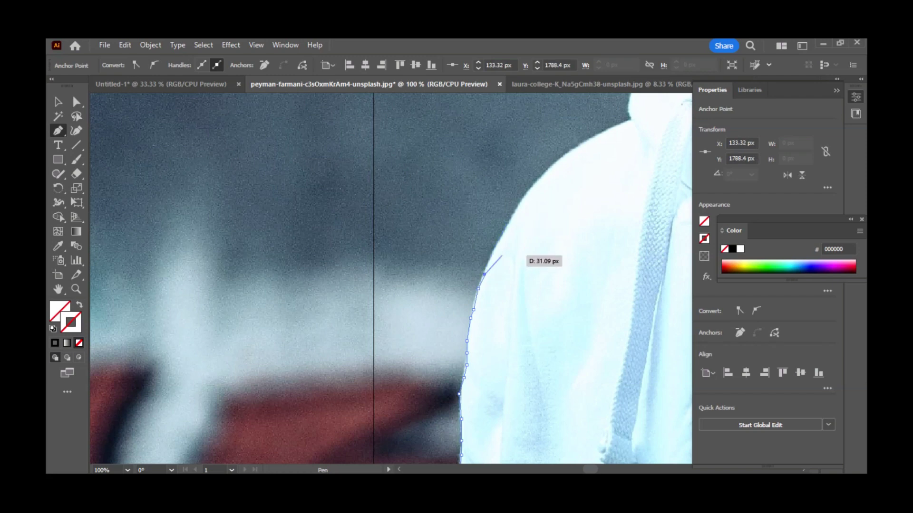
key(ctrl+z)
key(ctrl+z)
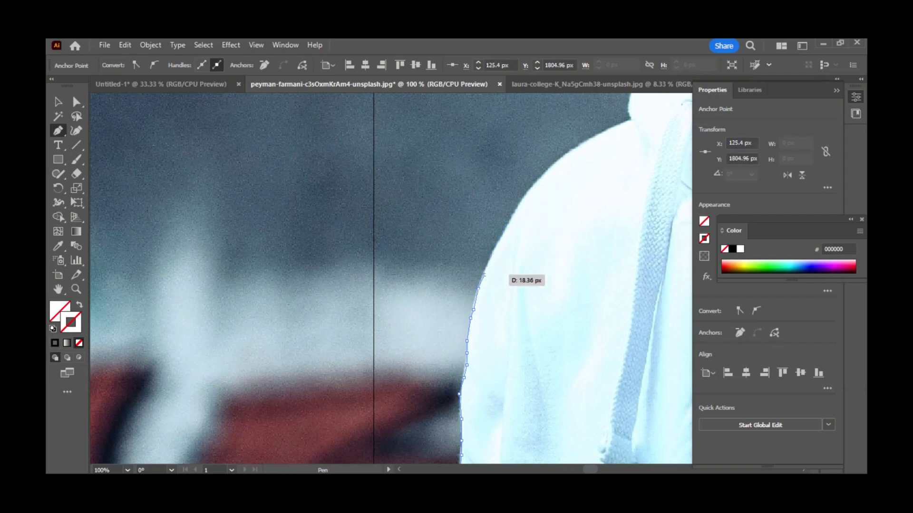
key(ctrl+z)
key(ctrl+z)
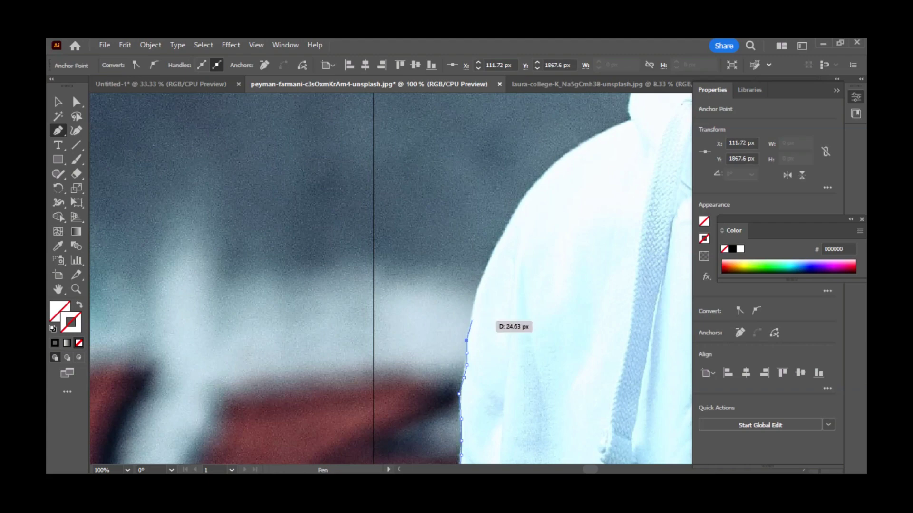
Undo the outline segments down the left sleeve beside the red graffiti, back to the anchor below the pale patch.
scroll(477, 288, down, 5)
key(ctrl+z)
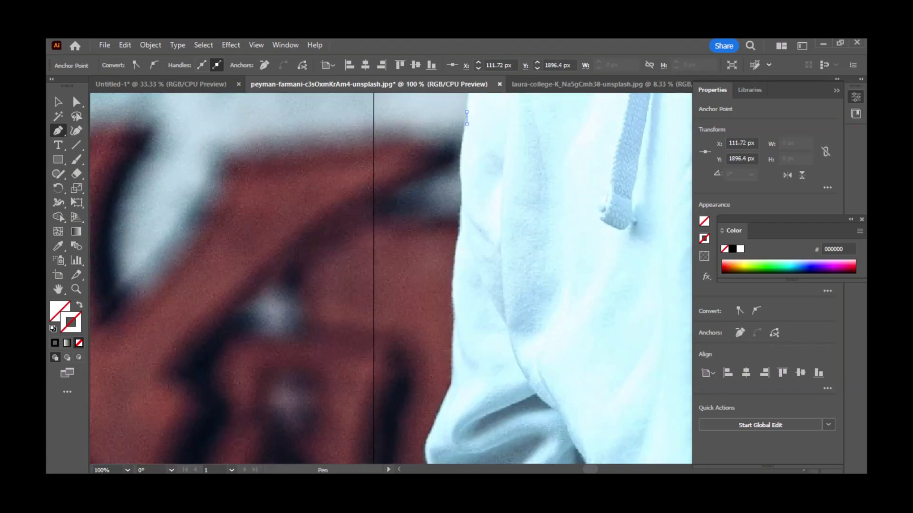
key(ctrl+z)
key(ctrl+z)
key(ctrl+z)
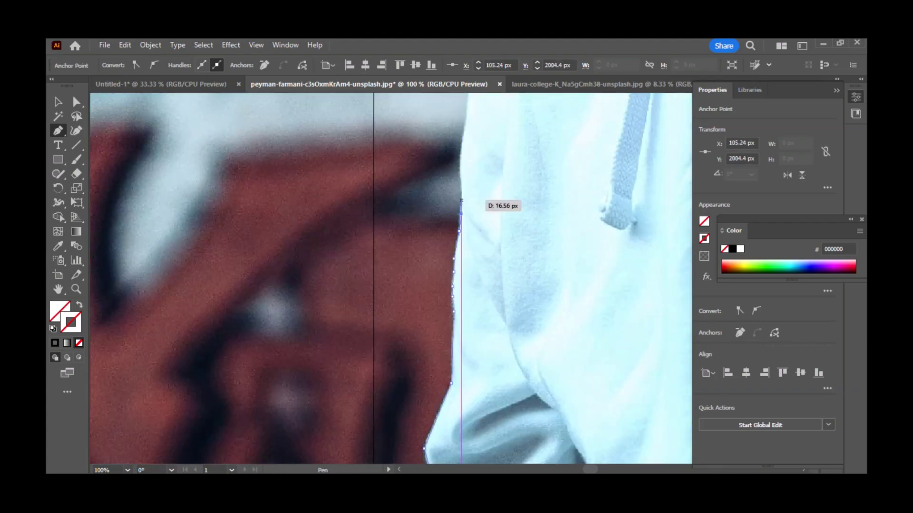
key(ctrl+z)
key(ctrl+z)
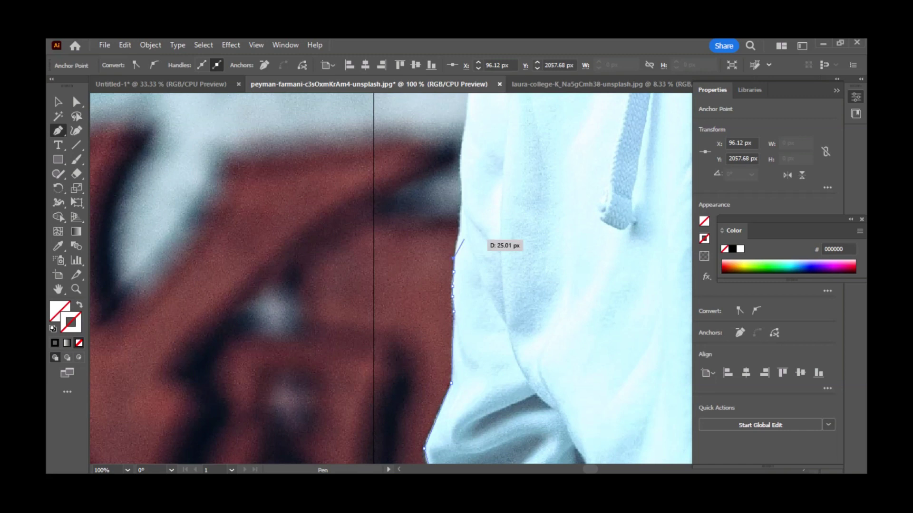
Undo the closely spaced outline anchors above the left elbow, back toward the start of the sleeve's outward bulge.
key(ctrl+z)
key(ctrl+z)
click(449, 277)
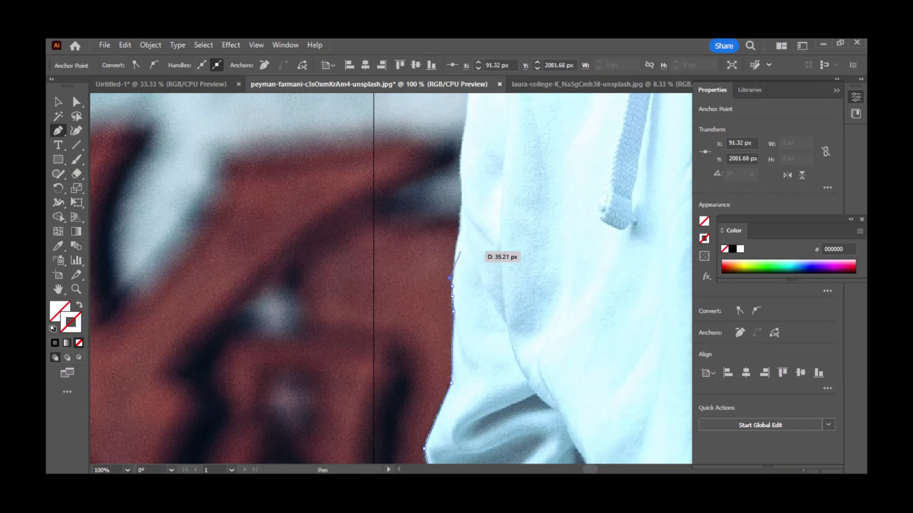
key(ctrl)
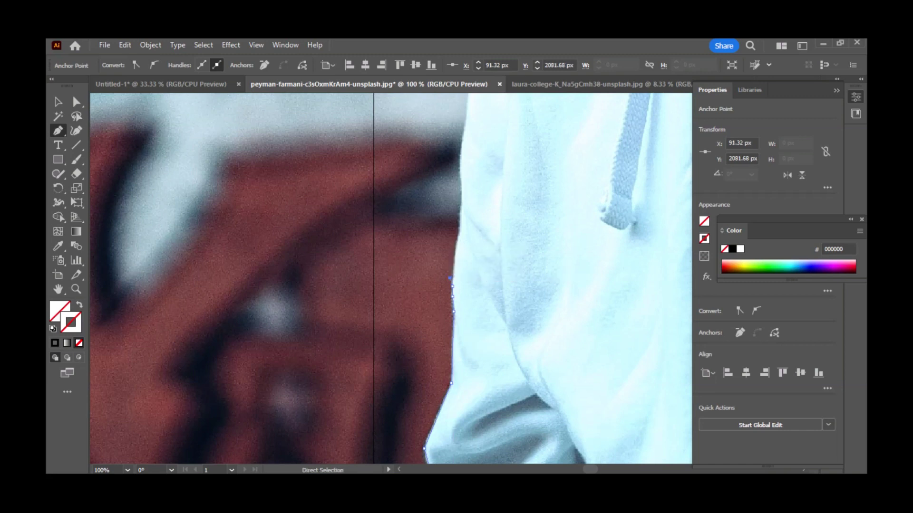
key(ctrl+plus)
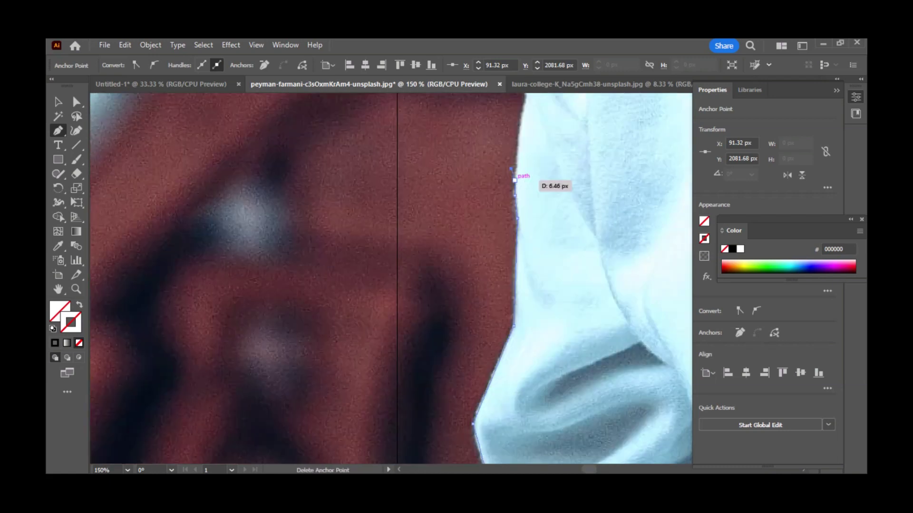
click(514, 179)
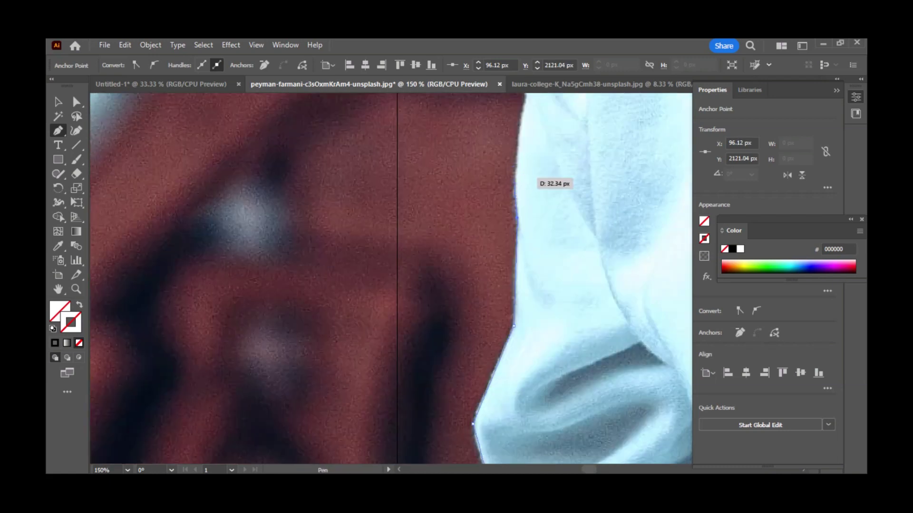
click(518, 218)
Undo the outline around the left elbow fold, back to the anchor in the notch below the elbow.
scroll(531, 236, down, 5)
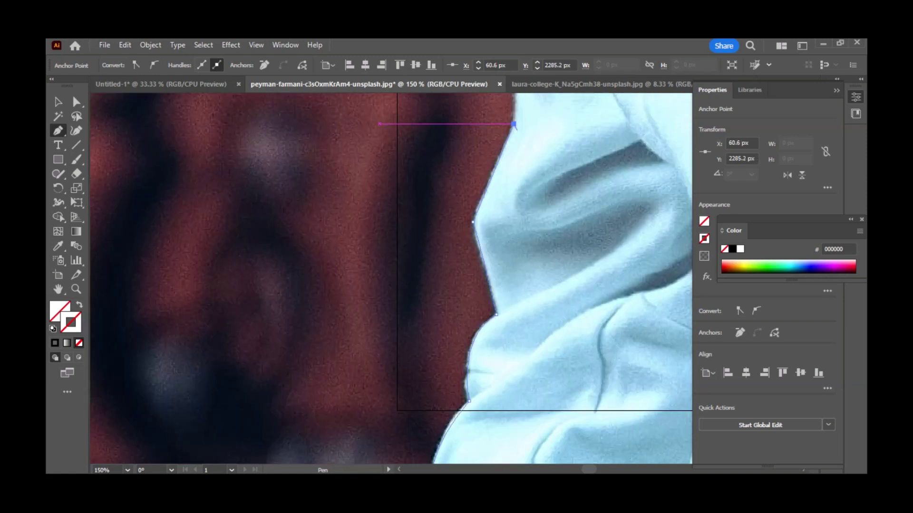
key(ctrl+z)
drag(473, 221, 477, 232)
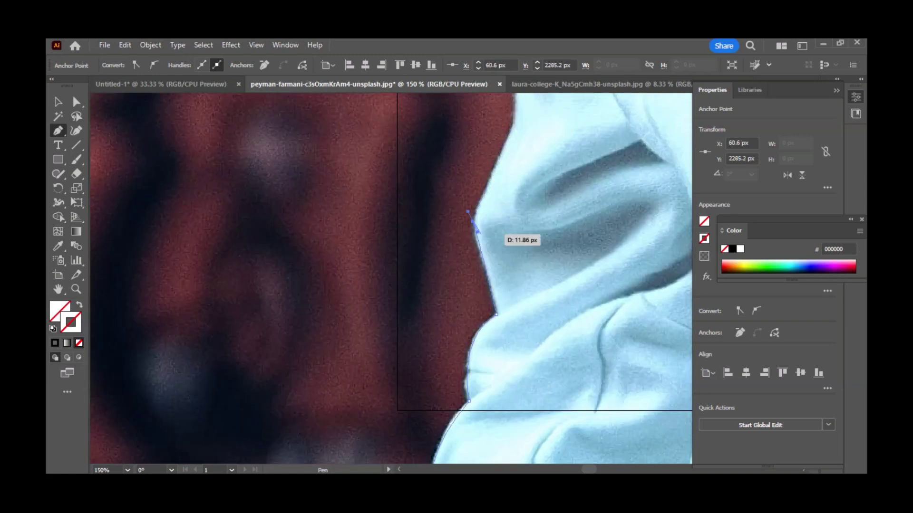
key(ctrl+z)
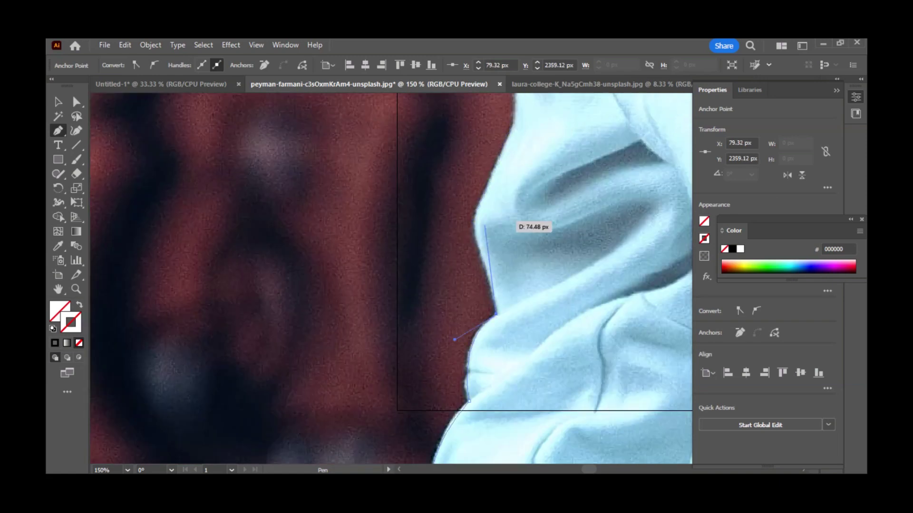
scroll(484, 227, down, 4)
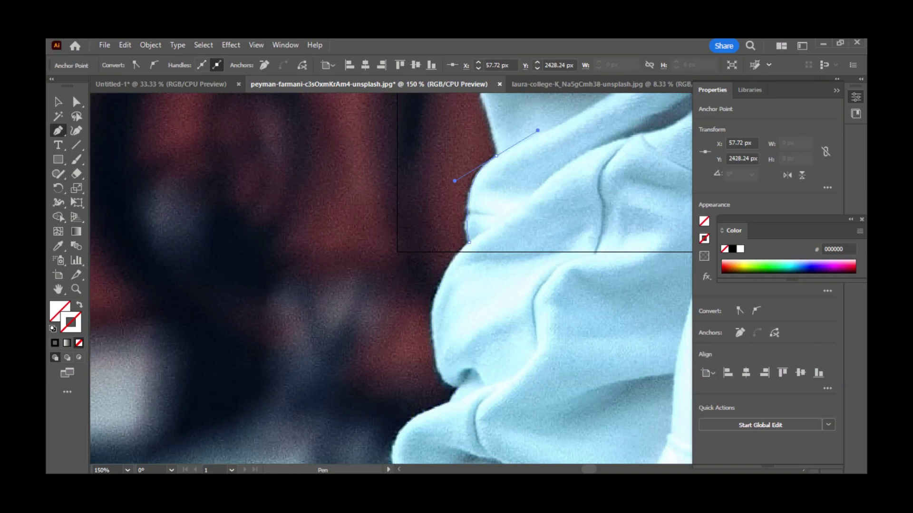
Undo the outline curves over the left forearm folds, back to the anchor just below the lower sleeve notch.
drag(469, 243, 478, 180)
key(ctrl+z)
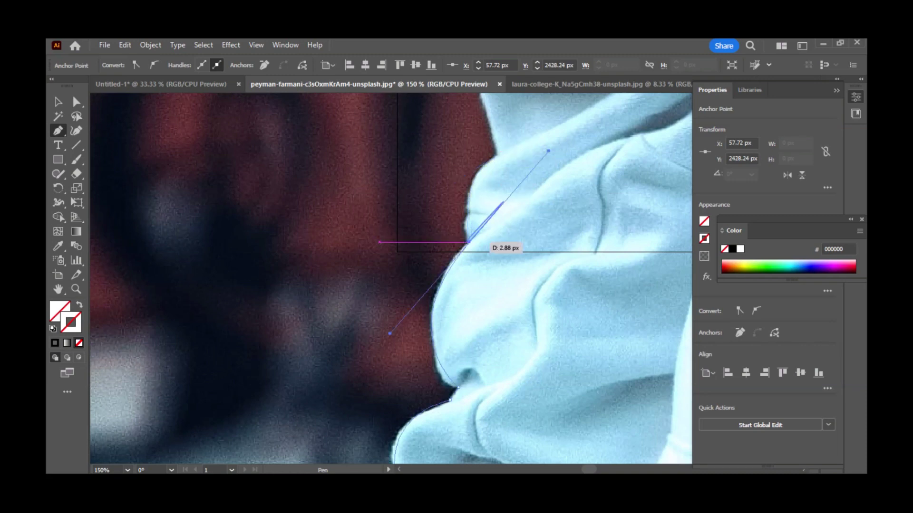
click(468, 243)
drag(389, 334, 458, 298)
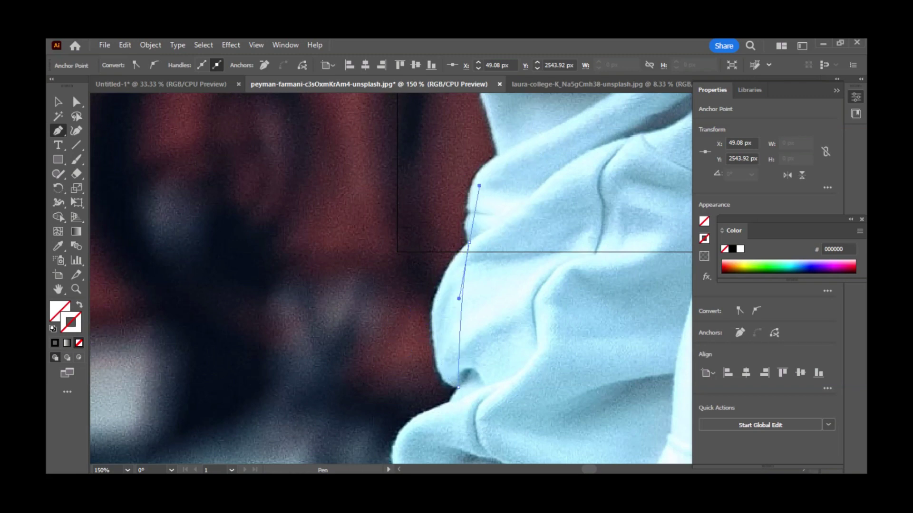
key(ctrl+z)
scroll(476, 185, down, 3)
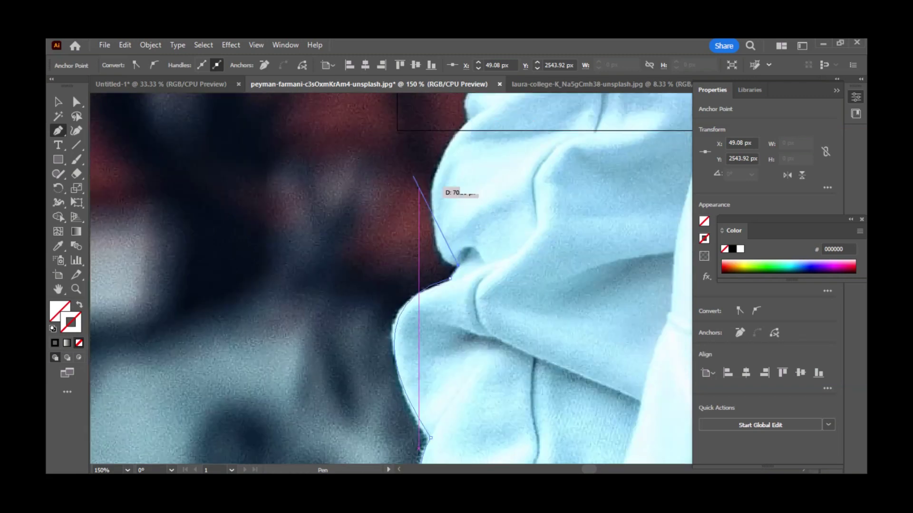
key(ctrl+z)
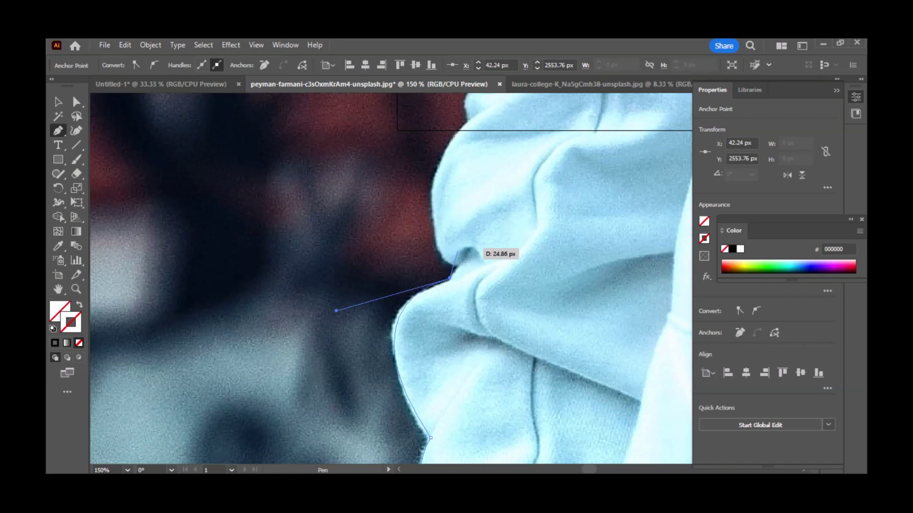
Give the remaining outline a white fill and a black 1 pt stroke.
key(ctrl+minus)
key(ctrl+minus)
scroll(241, 309, down, 4)
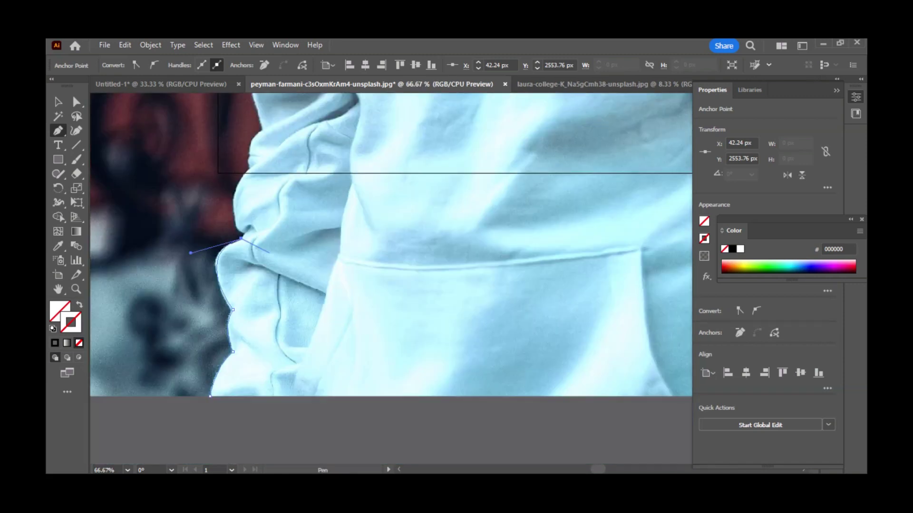
click(60, 311)
click(54, 342)
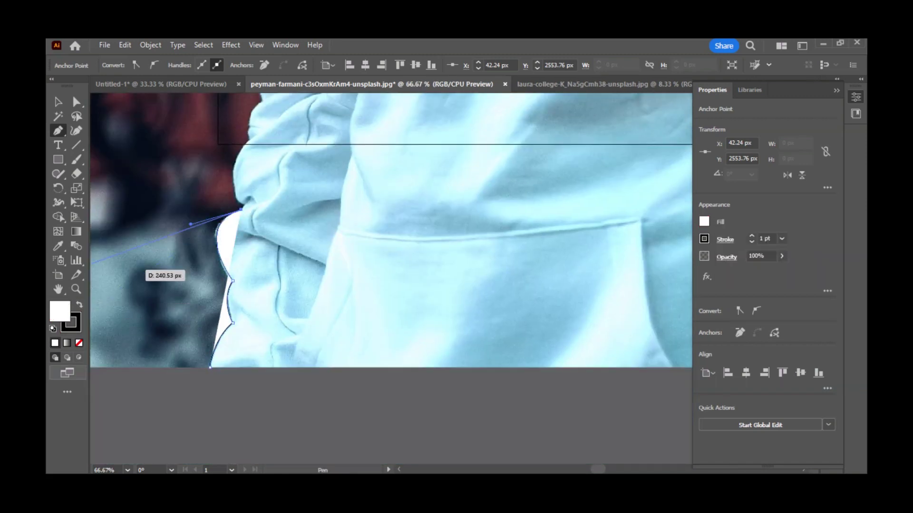
Undo the outline curve around the lowest bulge of the left forearm, back to the crease anchor beneath it.
drag(241, 209, 306, 190)
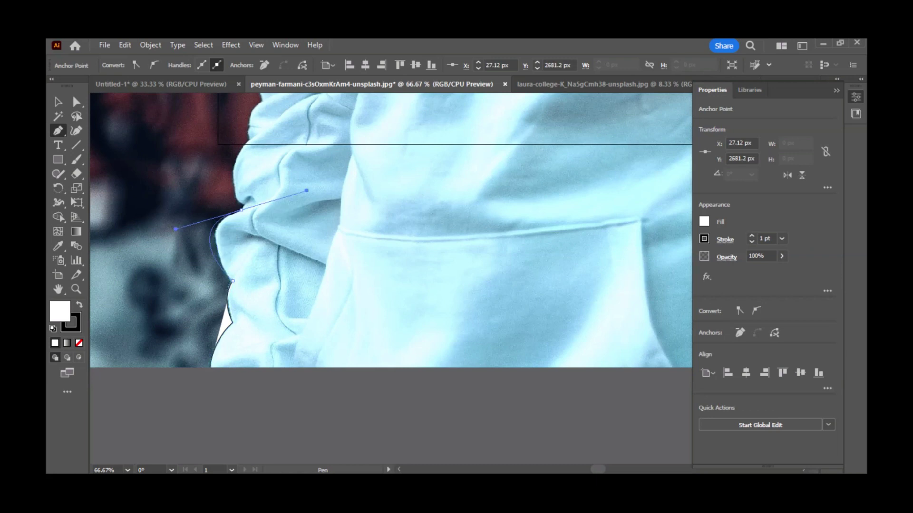
key(ctrl+z)
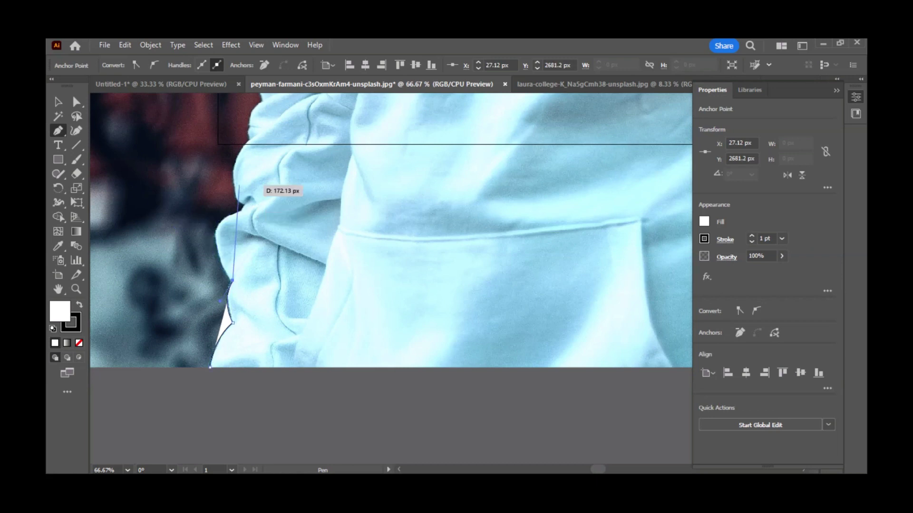
drag(238, 186, 245, 260)
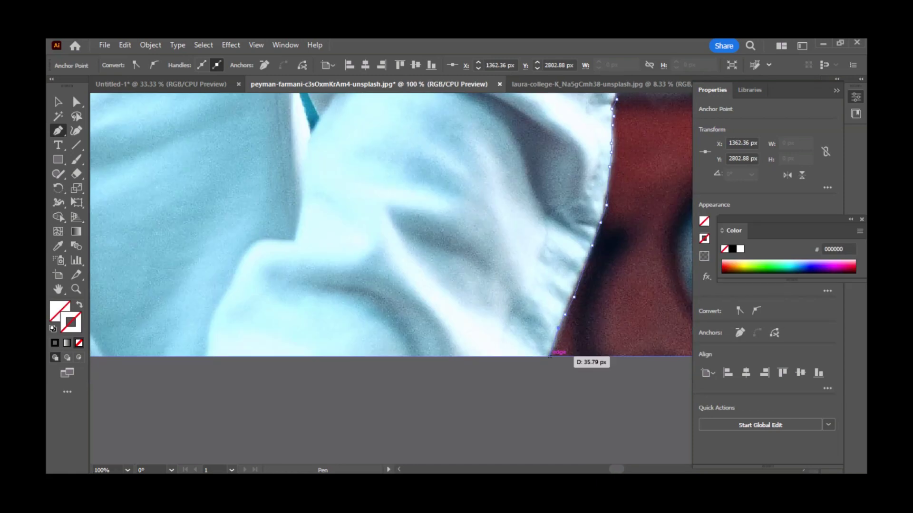
Extend the outline to the photo's lower edge at the right sleeve and close it at the starting anchor under the left sleeve.
click(550, 356)
scroll(550, 356, down, 2)
scroll(577, 302, right, 3)
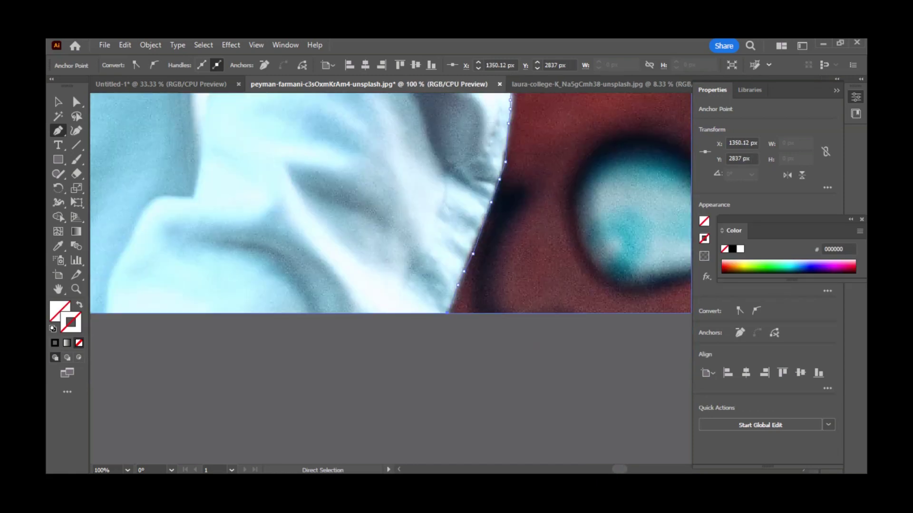
scroll(391, 266, left, 10)
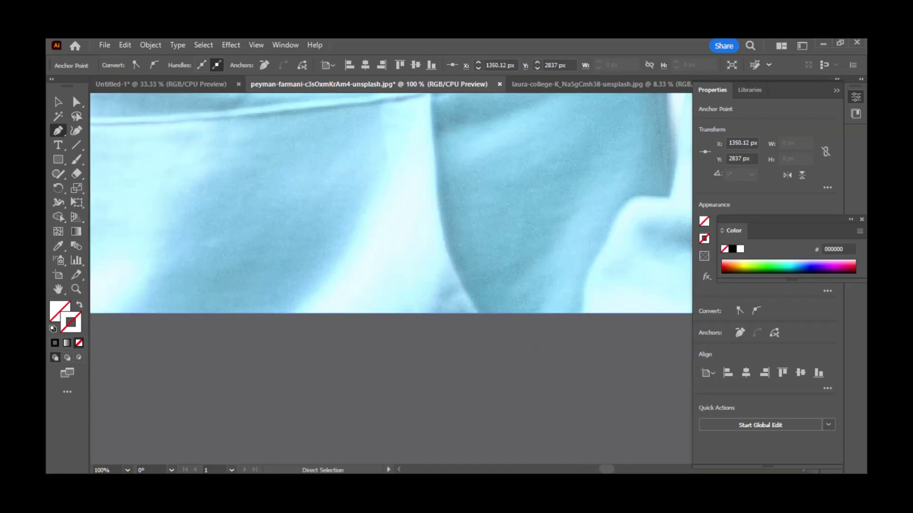
scroll(391, 203, left, 8)
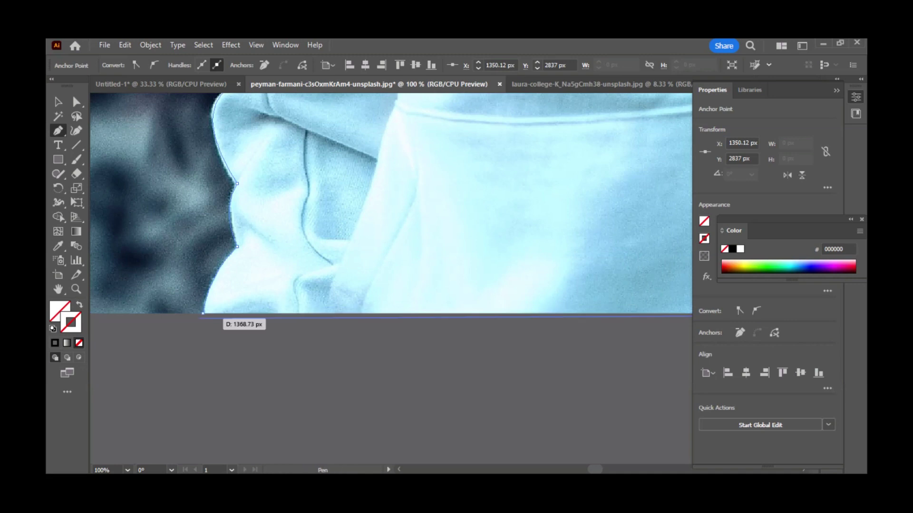
click(203, 311)
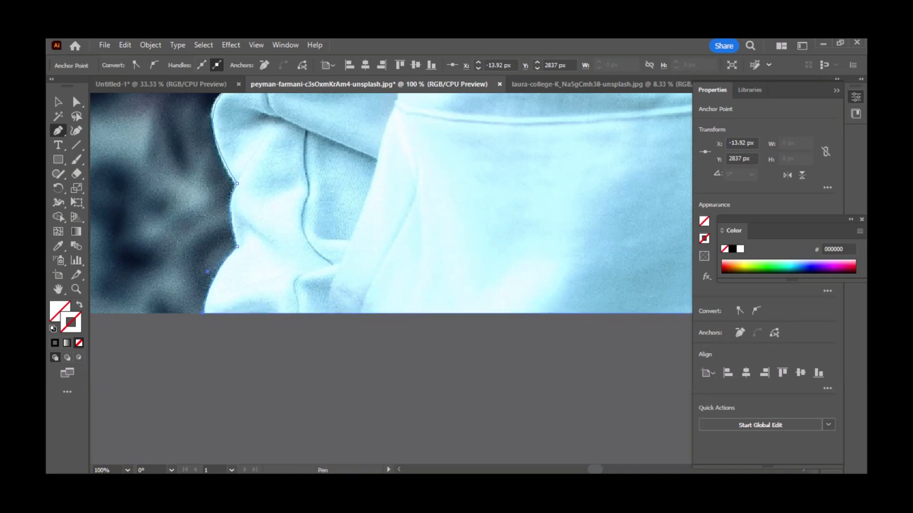
Select the photo together with the closed outline and make a clipping mask from them.
key(ctrl+minus)
key(ctrl+minus)
key(ctrl+minus)
key(ctrl+minus)
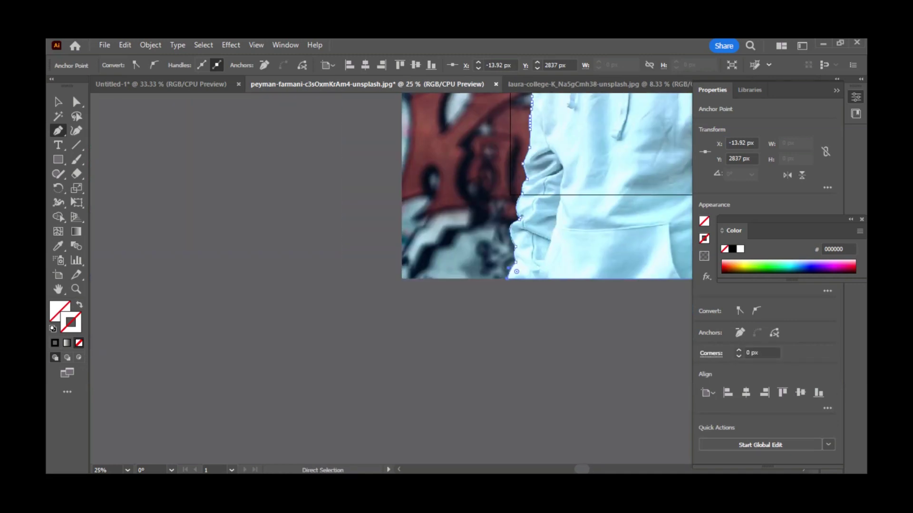
key(v)
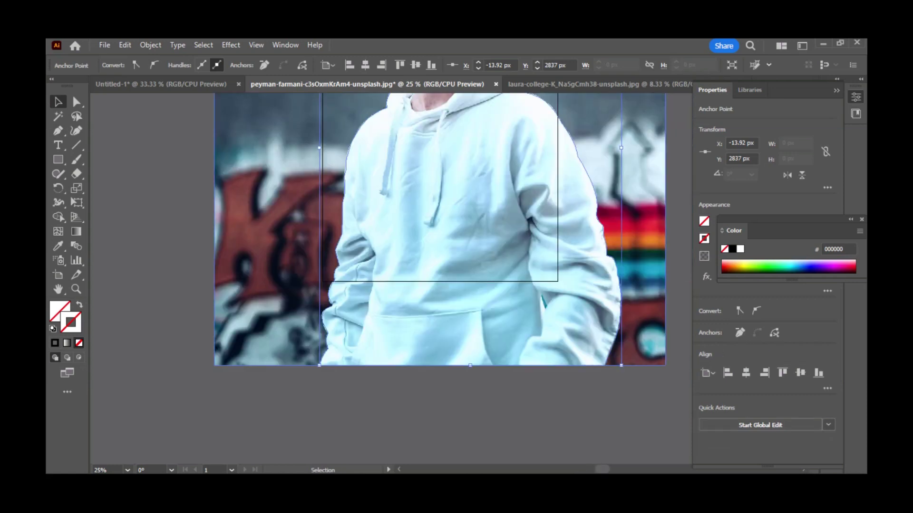
scroll(439, 275, up, 5)
drag(313, 278, 428, 305)
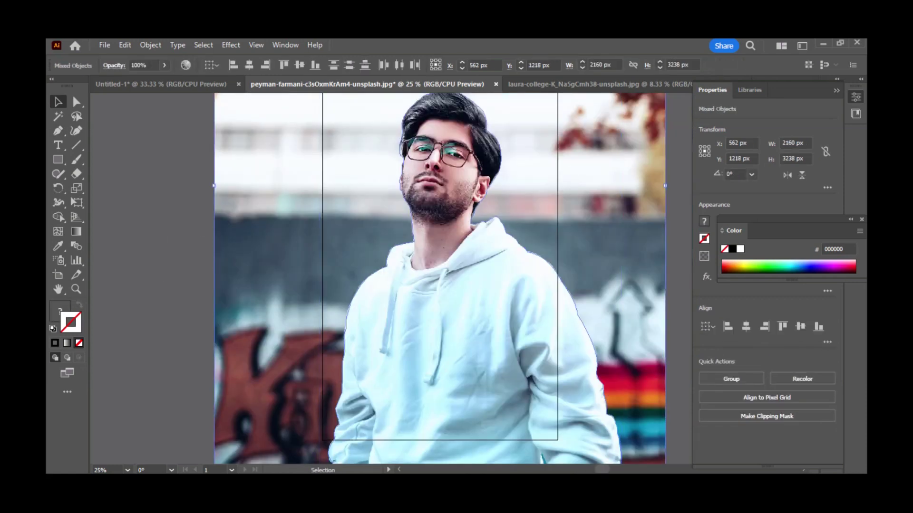
drag(179, 206, 471, 314)
scroll(439, 276, down, 2)
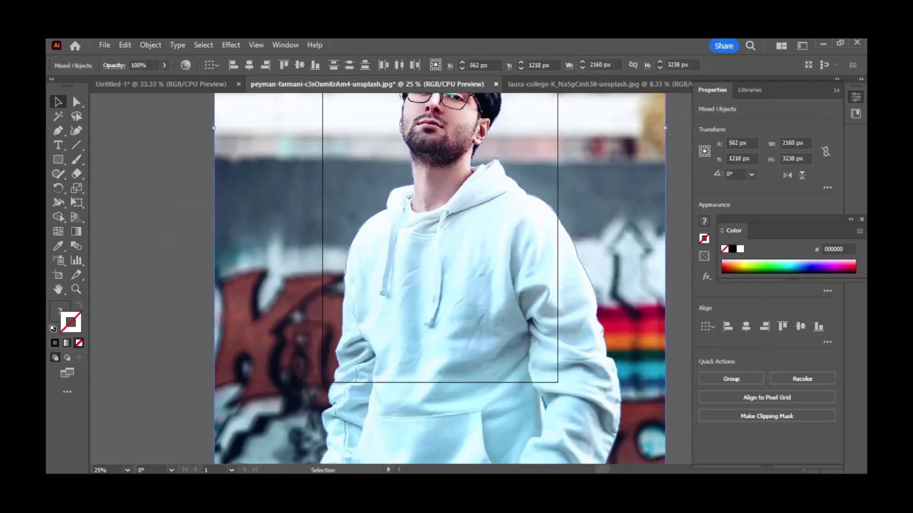
click(150, 45)
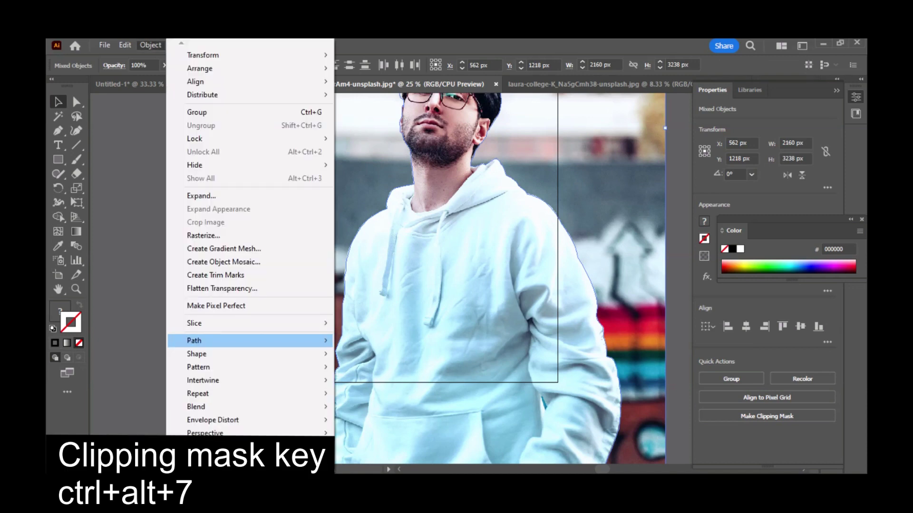
mouse_move(205, 472)
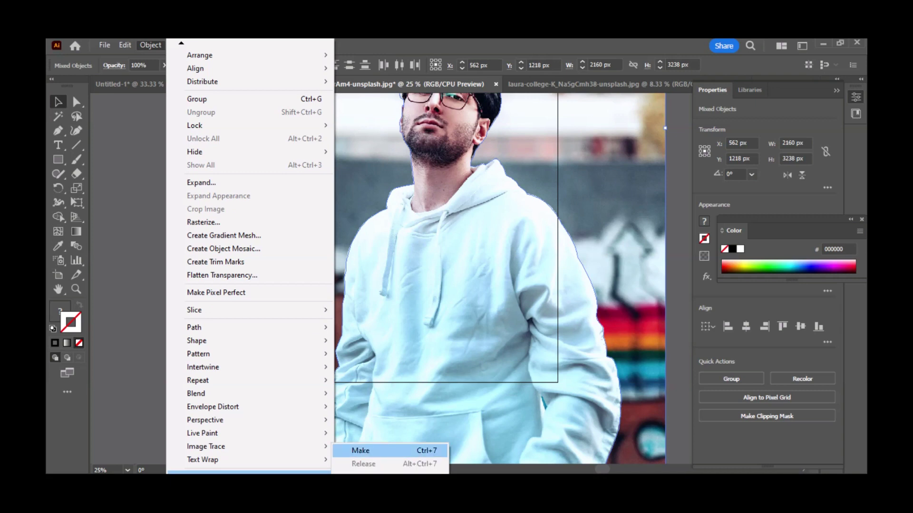
click(361, 451)
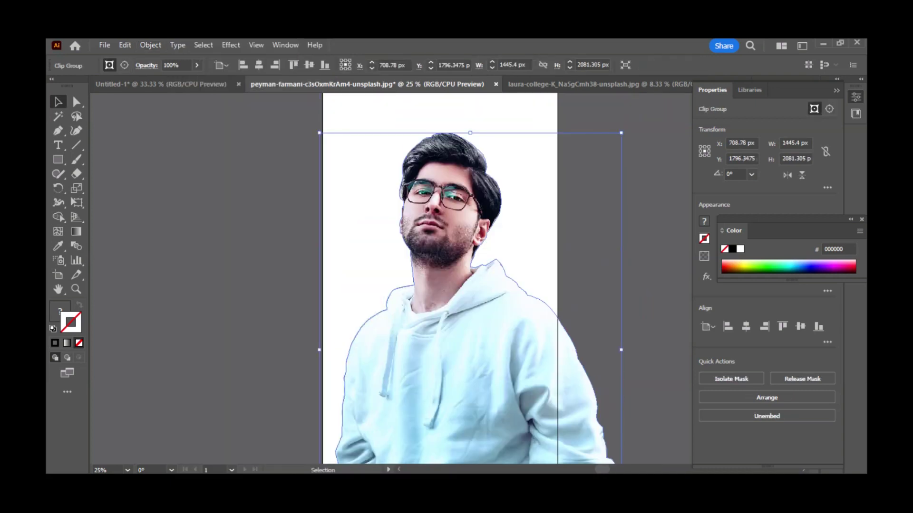
Move the clipped cutout of the man so his head and torso lie within the artboard's height.
key(ctrl+shift+a)
drag(497, 259, 490, 366)
key(ctrl+minus)
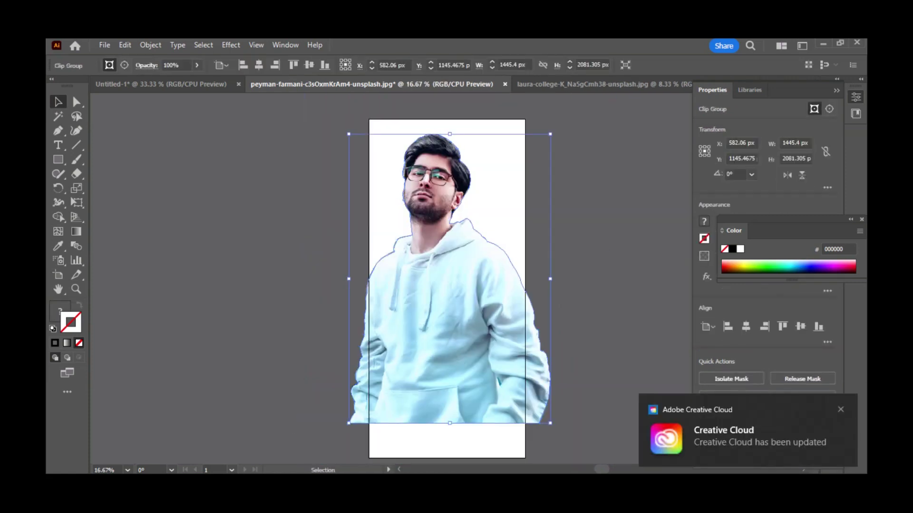
Resize the cutout to 1265.64 × 1723.68 px and place it on the artboard's bottom edge at about X 590 px, Y 1574 px.
drag(550, 423, 525, 419)
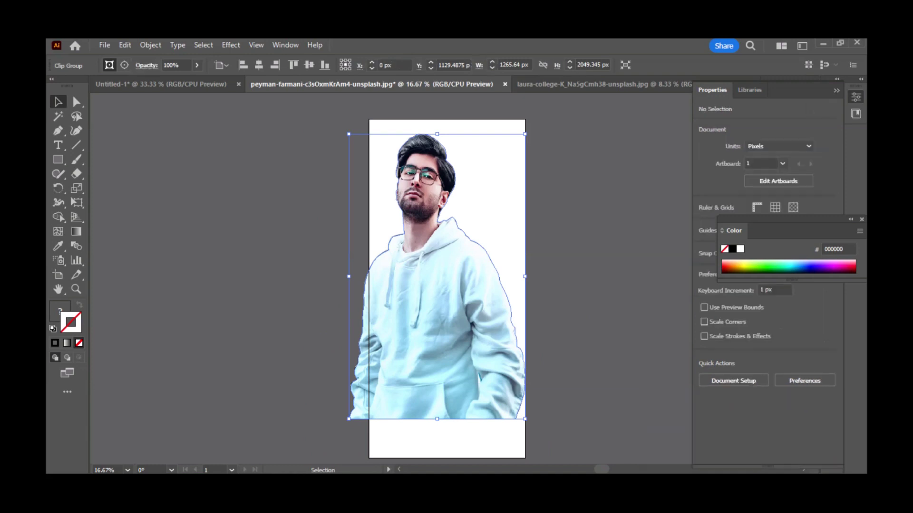
drag(437, 134, 437, 178)
drag(429, 325, 448, 364)
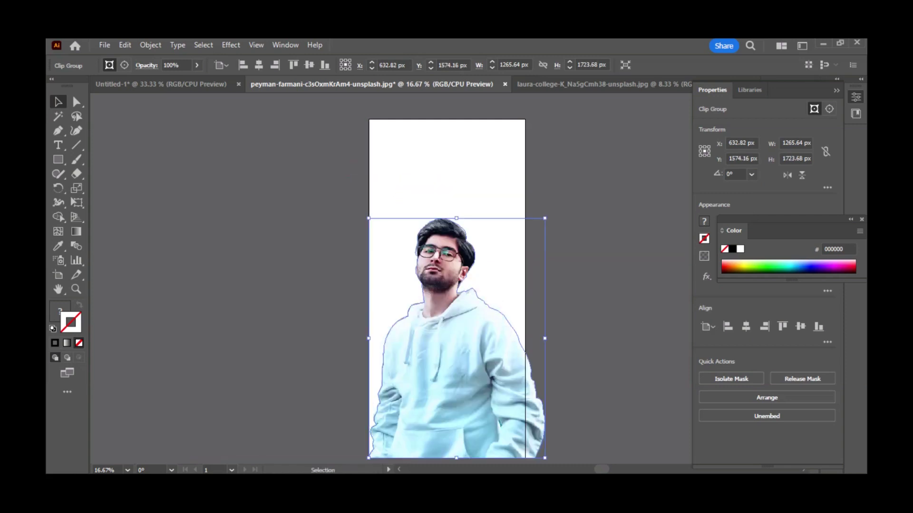
drag(533, 356, 489, 354)
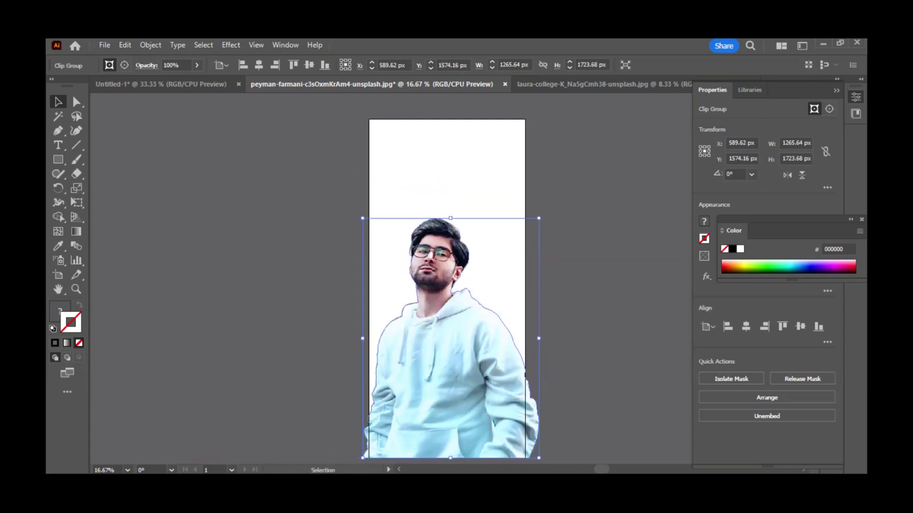
Scale the man's cutout down to 1046.76 × 1545.52 px and place it in the artboard's bottom-left corner.
click(560, 420)
drag(533, 445, 504, 393)
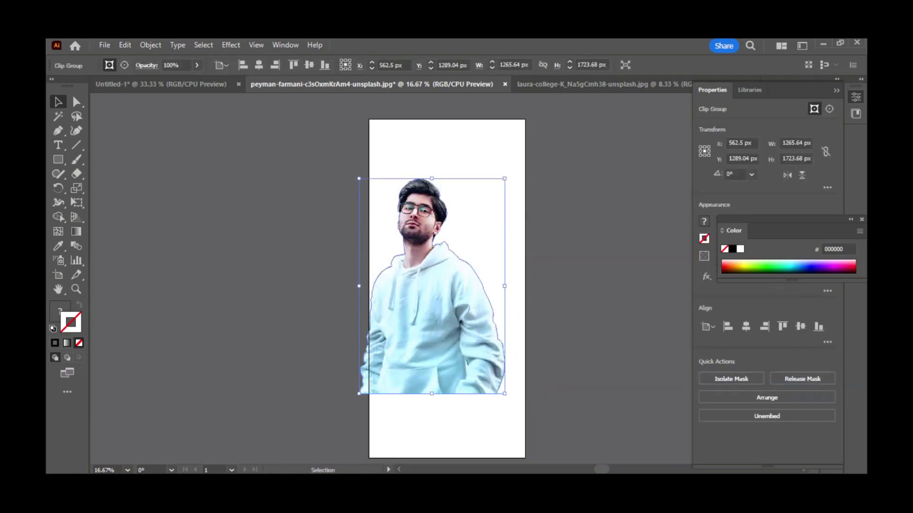
drag(456, 344, 466, 409)
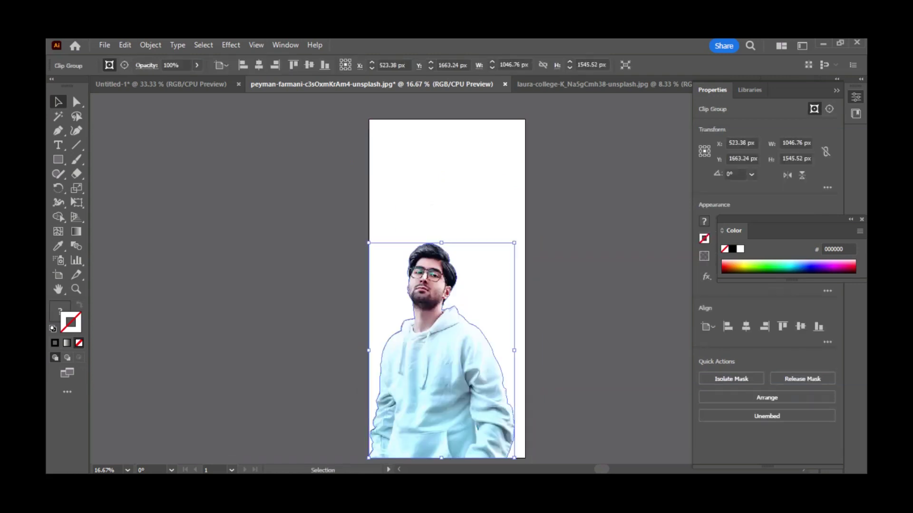
Stretch the cutout to a width of 1125 px, extend its top edge upward to make it taller, and deselect it.
drag(514, 351, 525, 351)
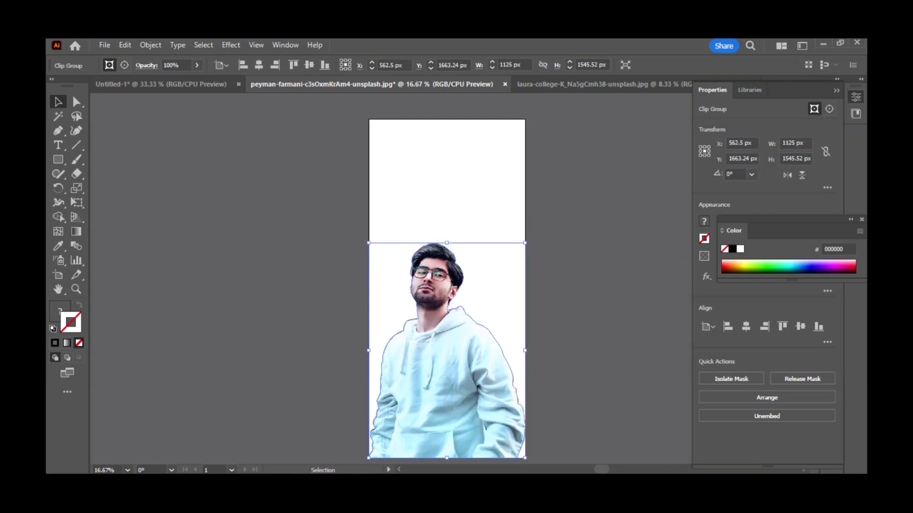
drag(446, 243, 446, 190)
click(570, 209)
click(446, 324)
click(570, 209)
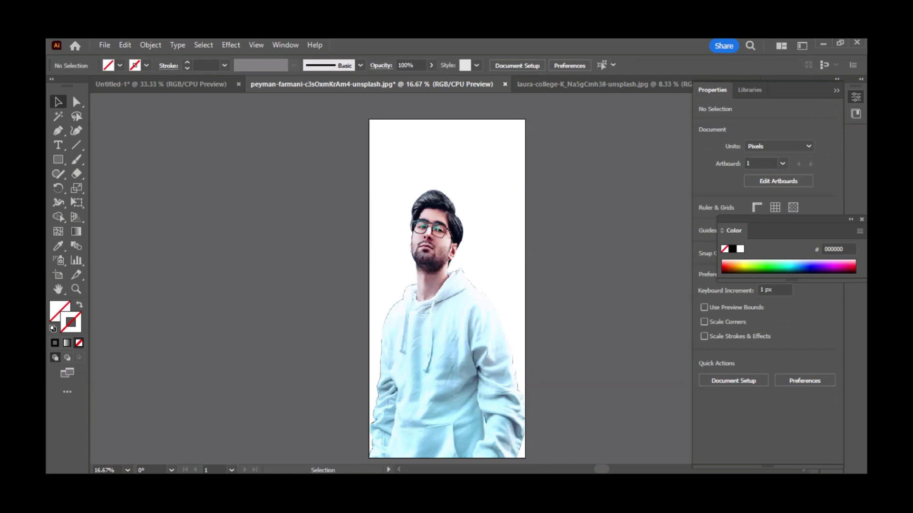
Switch to the deer photo document, shrink the photo to 2170.76 × 3183.48 px and shift it slightly to the right.
scroll(447, 282, down, 1)
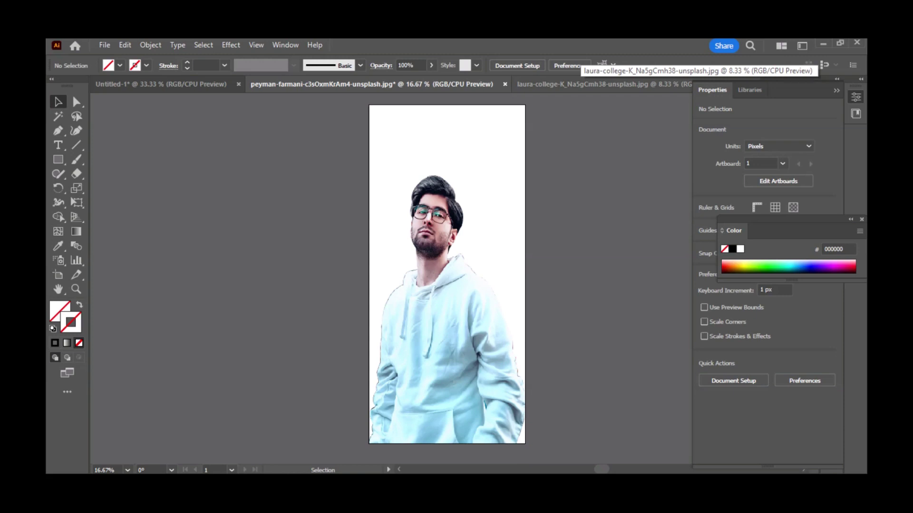
click(604, 84)
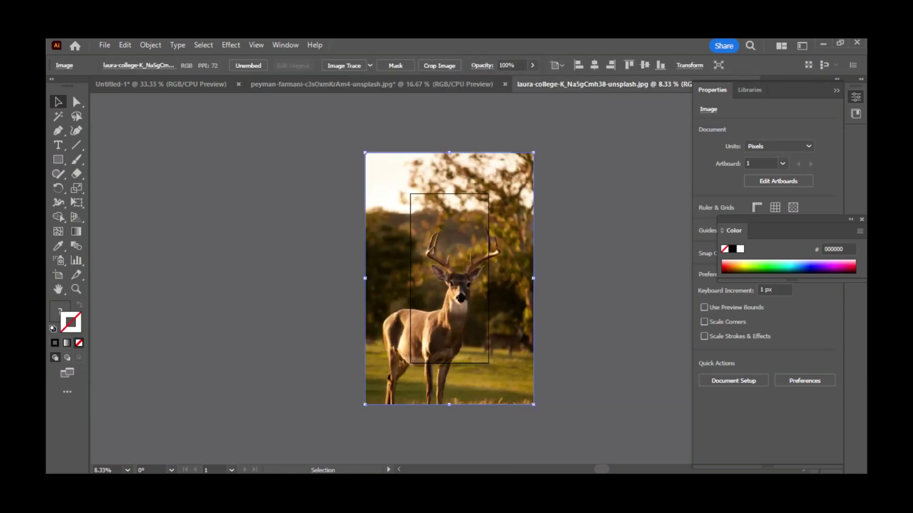
drag(534, 405, 516, 375)
drag(484, 346, 501, 345)
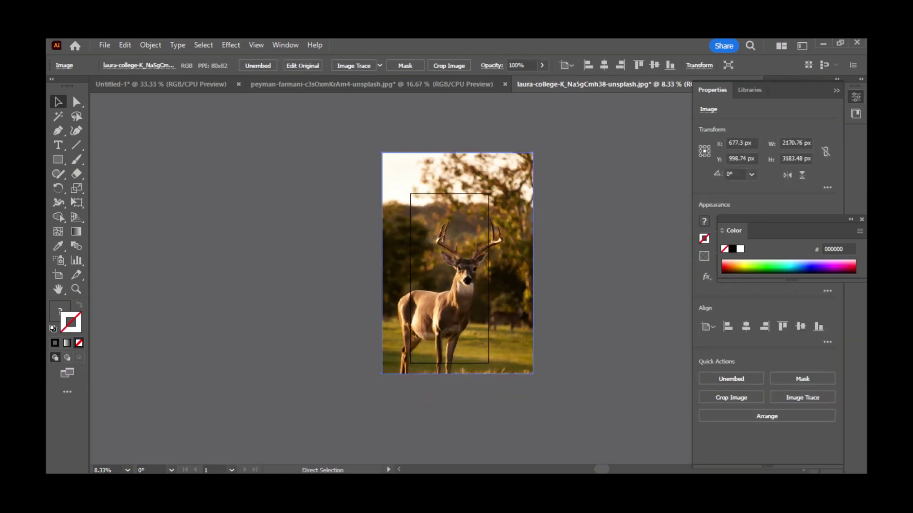
Start a Pen outline where the rightmost front leg meets the photo's lower edge and trace up the leg's right side.
key(ctrl+equal)
key(ctrl+equal)
key(ctrl+equal)
key(ctrl+equal)
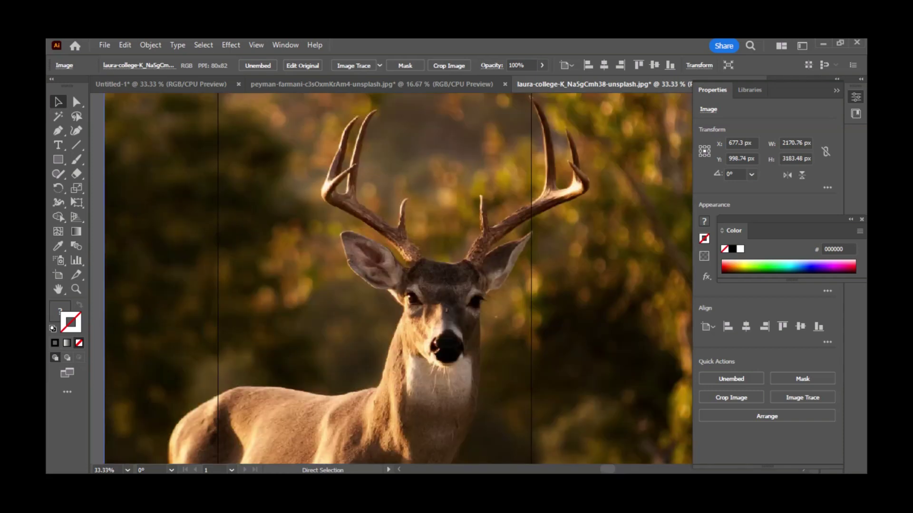
scroll(391, 278, down, 6)
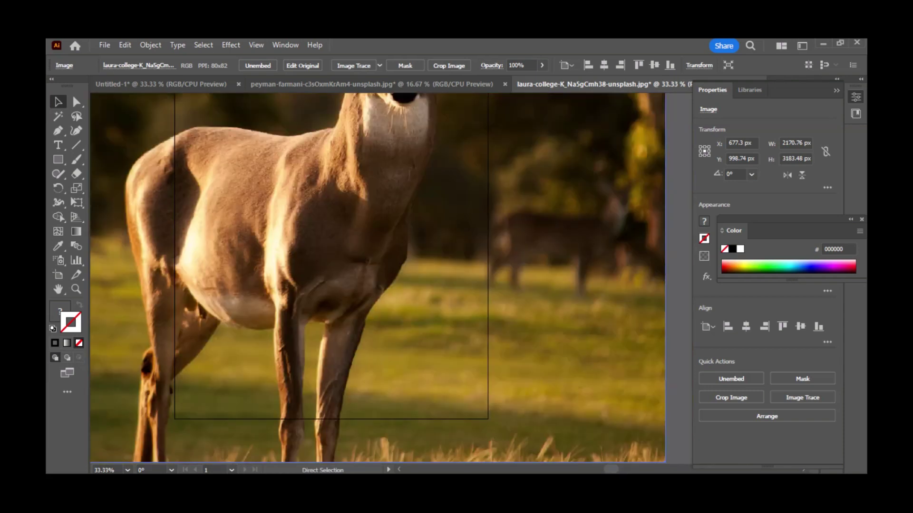
scroll(391, 279, left, 1)
scroll(390, 279, down, 1)
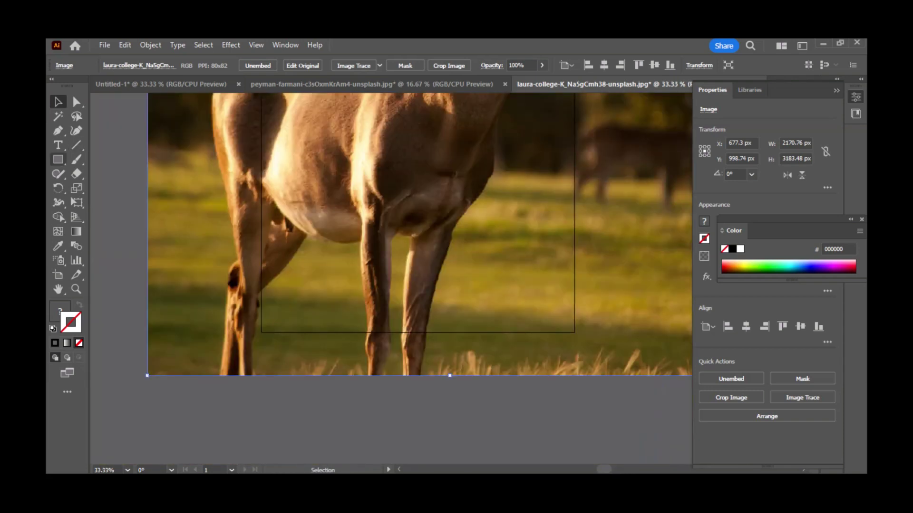
key(p)
key(ctrl+plus)
key(ctrl+plus)
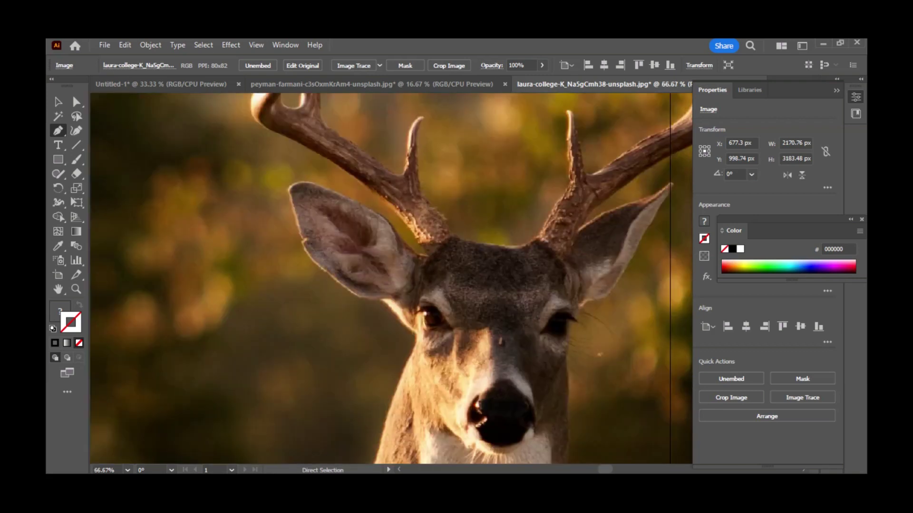
scroll(390, 279, down, 5)
scroll(391, 279, right, 1)
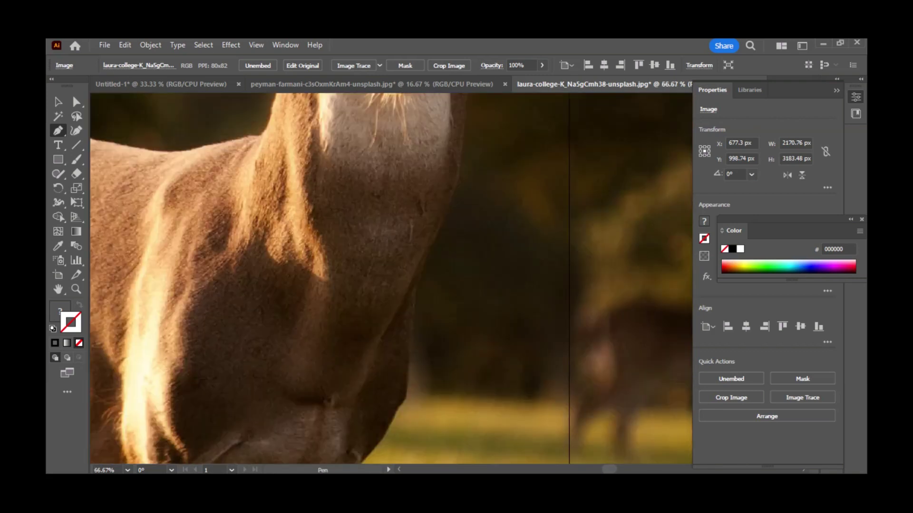
scroll(391, 279, down, 8)
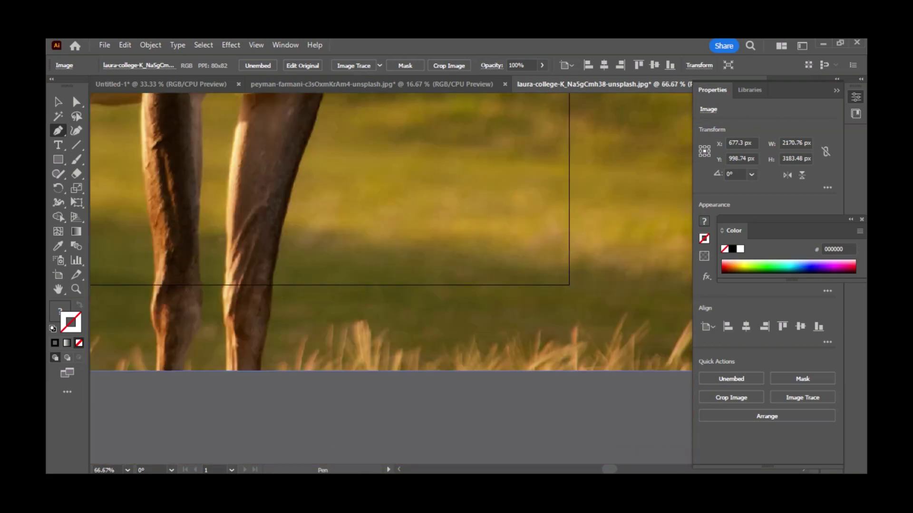
click(260, 371)
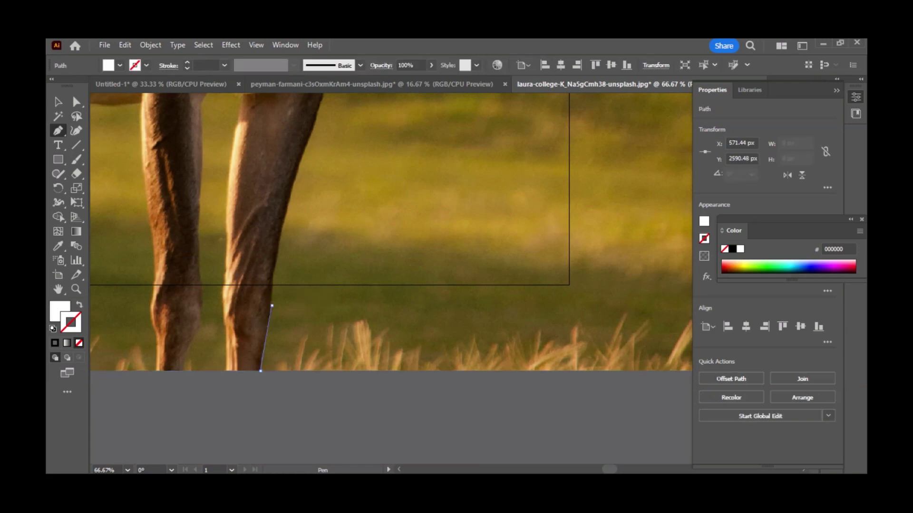
click(272, 305)
click(272, 271)
drag(288, 199, 93, 362)
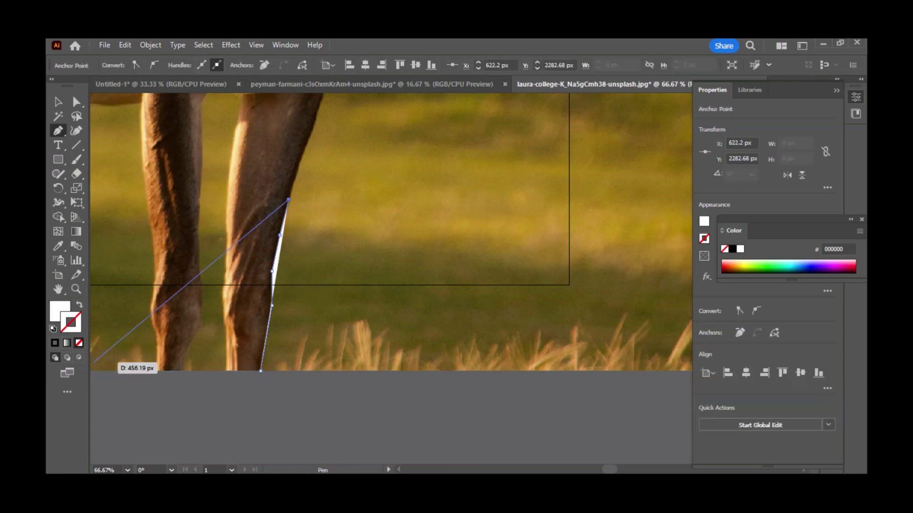
Remove the outline's fill and extend it along the right side of the upper front leg.
key(x)
key(slash)
drag(304, 150, 326, 97)
click(322, 98)
scroll(326, 98, up, 3)
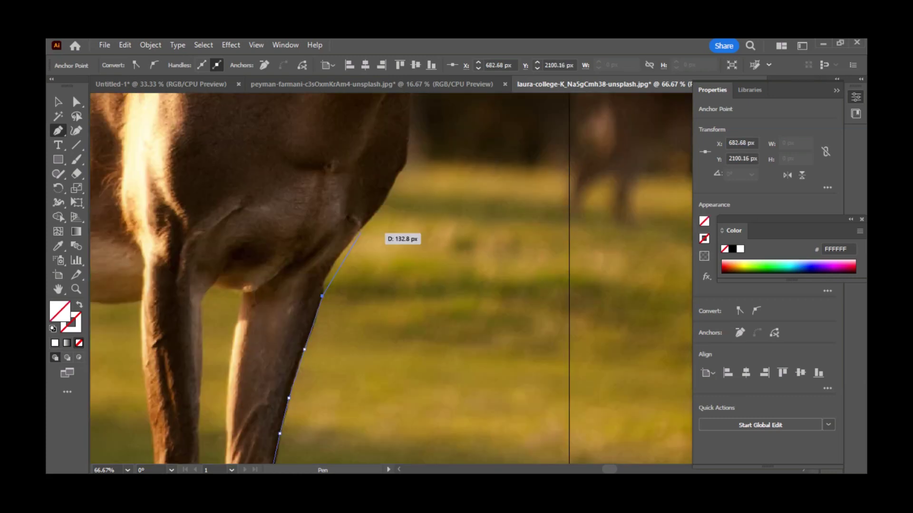
Continue the outline from the top of the front leg around the right side of the lower chest.
drag(325, 278, 334, 261)
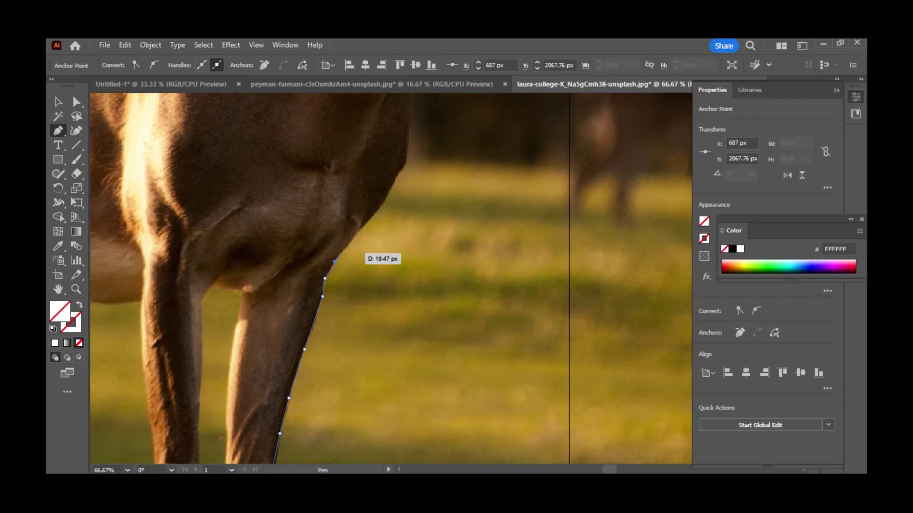
click(349, 244)
click(371, 219)
click(396, 182)
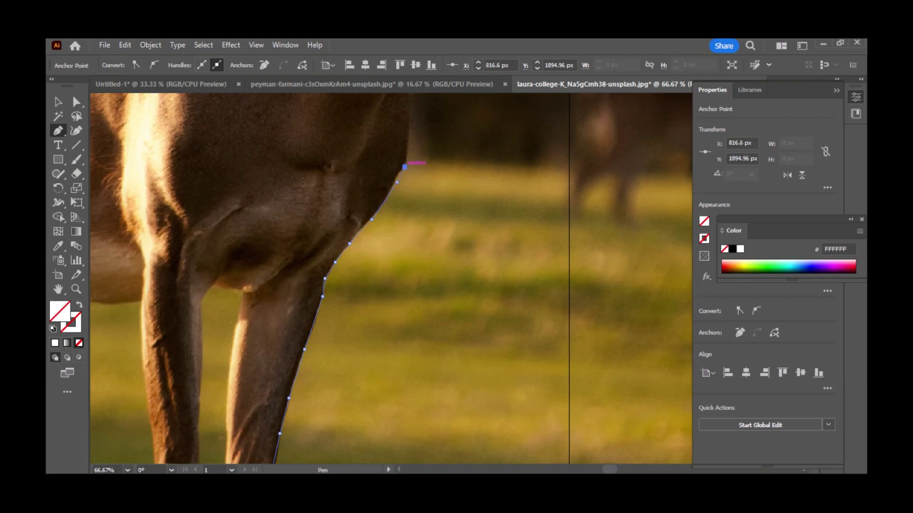
click(405, 168)
click(408, 143)
click(407, 121)
Trace the deer's right-hand chest edge upward to the lower neck.
scroll(406, 126, up, 4)
scroll(403, 203, up, 2)
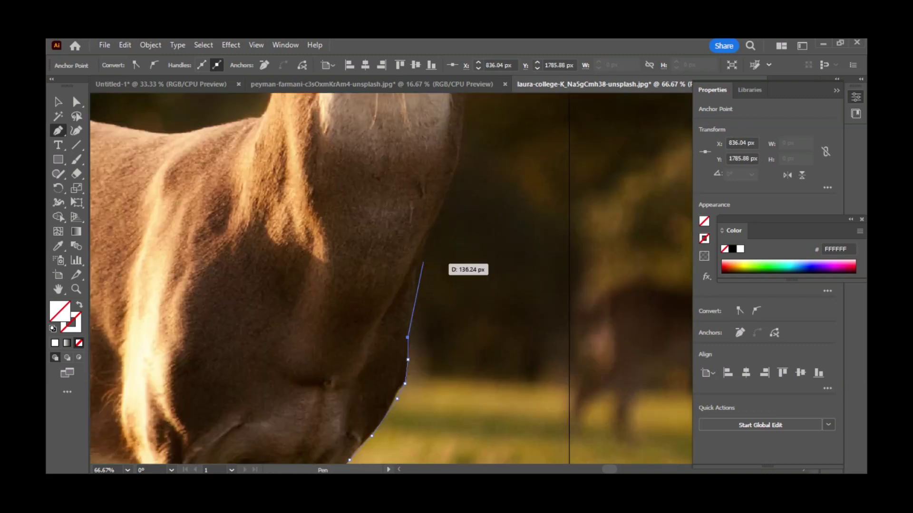
click(422, 254)
click(429, 230)
click(437, 217)
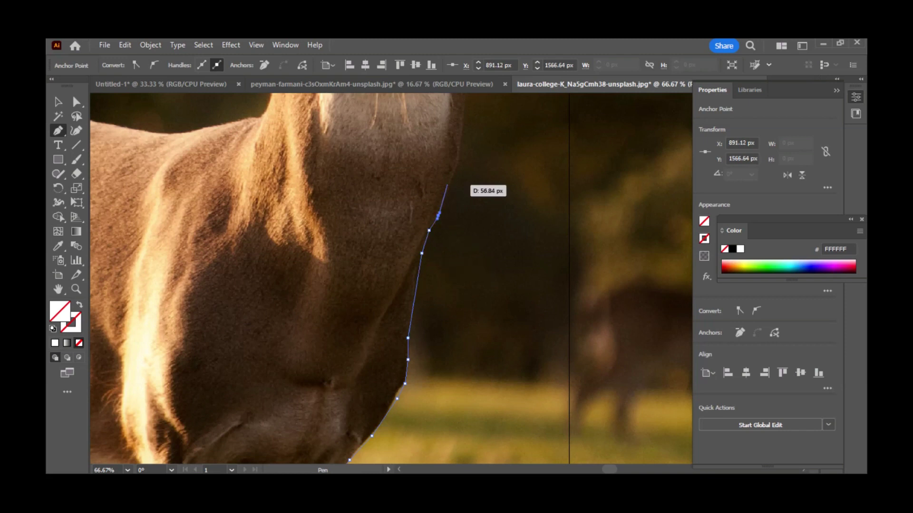
click(451, 180)
click(460, 151)
click(459, 132)
Extend the outline up the right side of the neck and face to the right-hand eye.
scroll(460, 138, up, 3)
scroll(467, 299, up, 2)
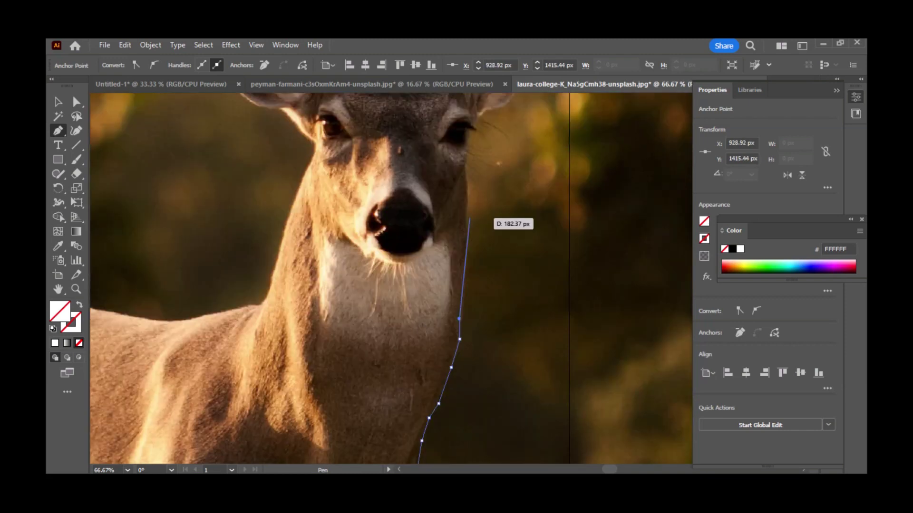
click(470, 218)
click(465, 202)
click(463, 180)
click(469, 164)
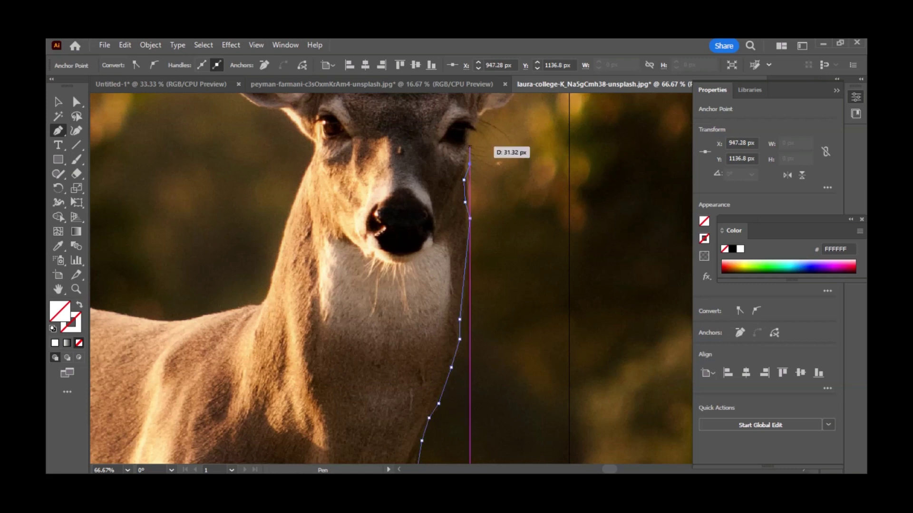
click(470, 139)
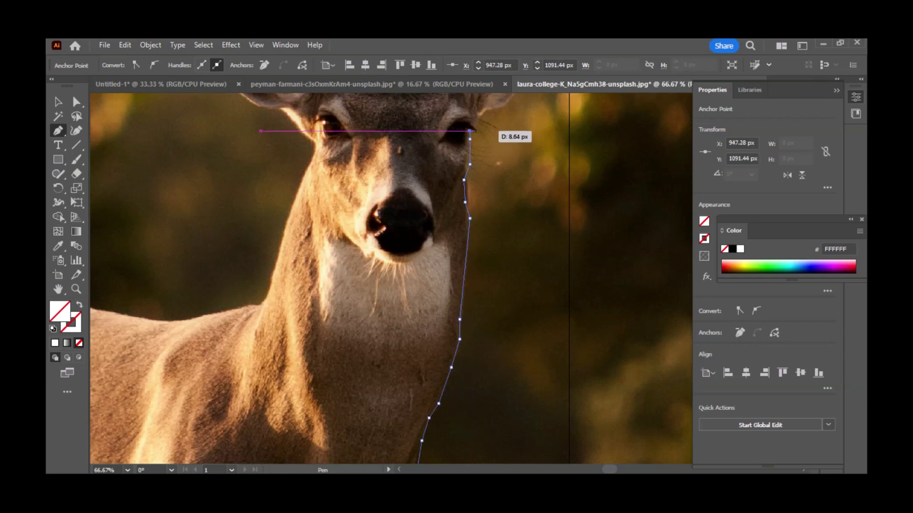
click(472, 132)
Trace past the right-hand eye and along the lower edge of the right-hand ear to its tip.
scroll(486, 112, up, 1)
click(487, 123)
click(499, 119)
click(507, 119)
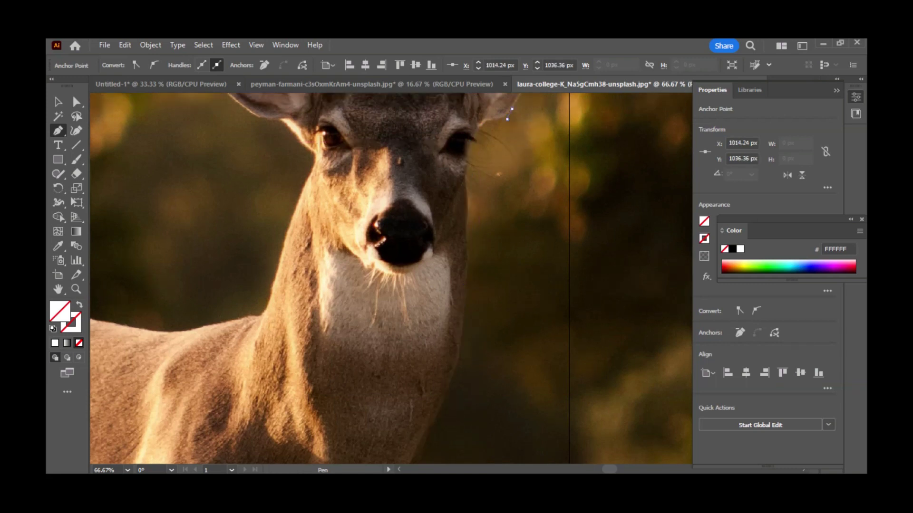
click(511, 109)
scroll(511, 109, up, 10)
scroll(547, 335, up, 2)
click(547, 221)
click(558, 200)
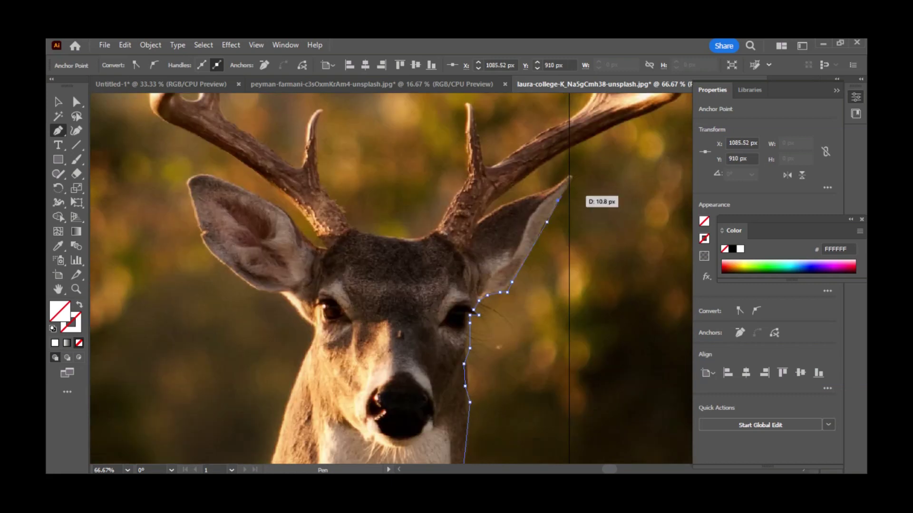
click(571, 177)
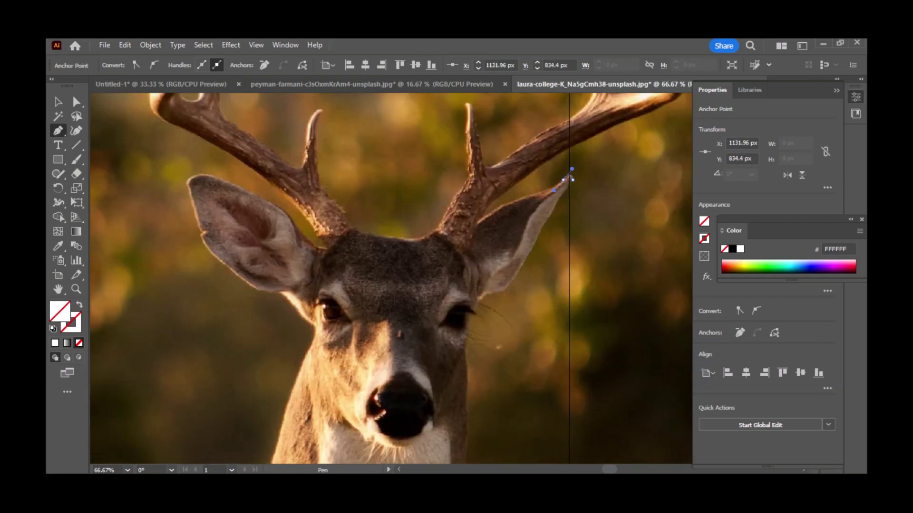
Bring the outline around the ear tip and back along the ear's upper edge to the antler base.
click(563, 180)
click(558, 187)
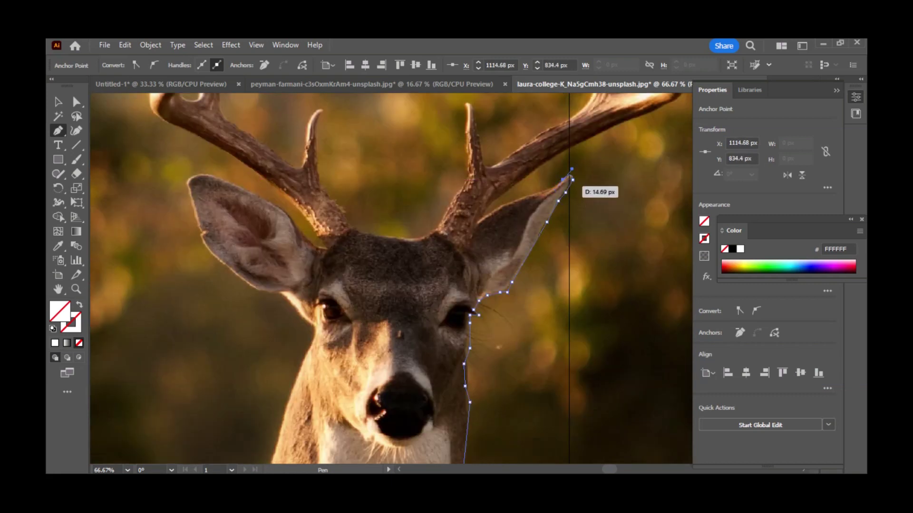
click(551, 190)
click(542, 192)
click(522, 198)
click(505, 206)
click(486, 221)
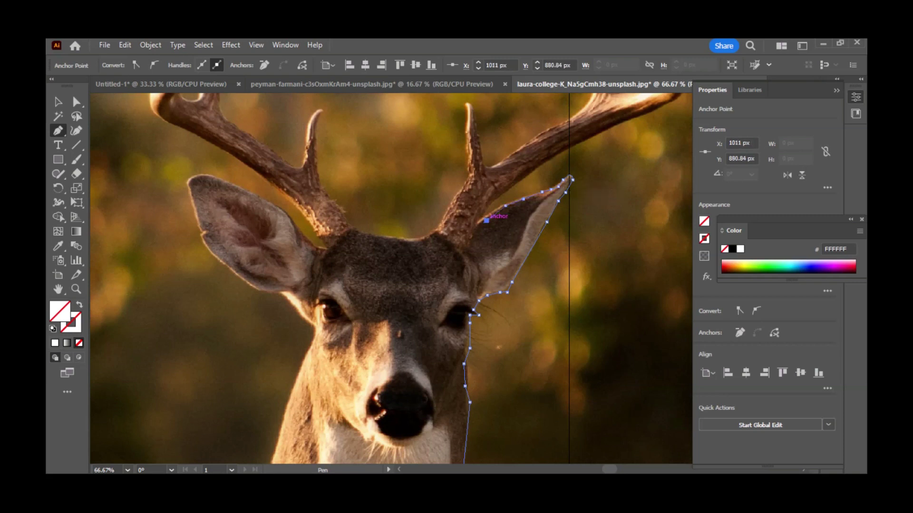
click(477, 225)
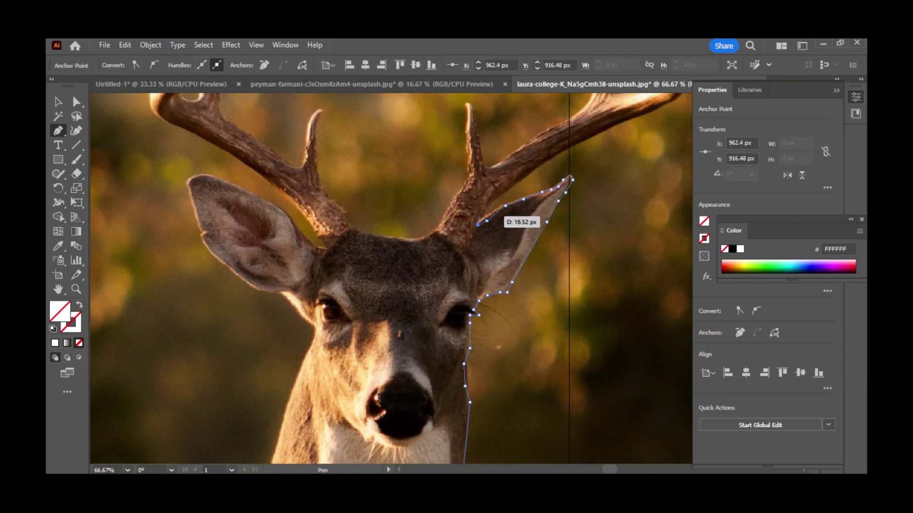
Trace the underside of the right-hand antler from its base out toward the outer bend.
click(508, 189)
click(525, 178)
click(542, 166)
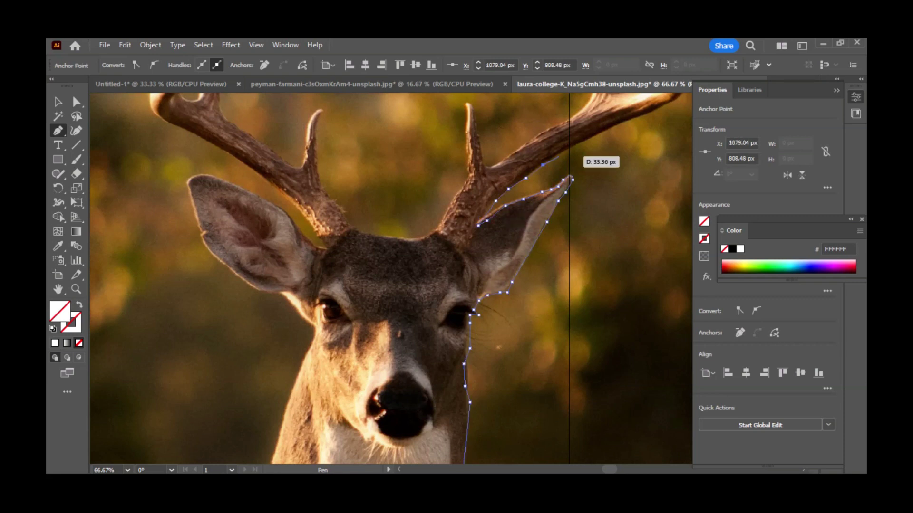
click(561, 154)
click(616, 126)
click(642, 114)
Curve the outline around the right-hand antler's outer bend up to the base of the outermost rear tine.
scroll(642, 113, up, 3)
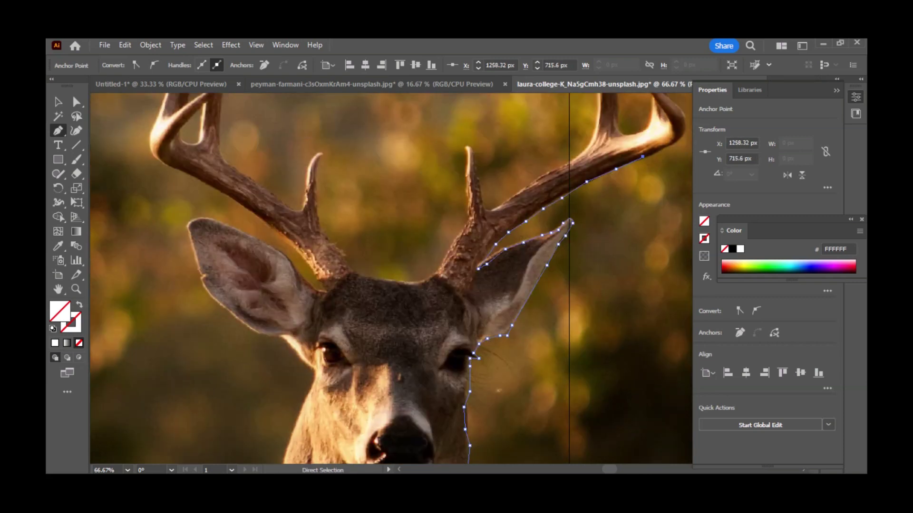
scroll(618, 190, right, 4)
scroll(618, 190, up, 4)
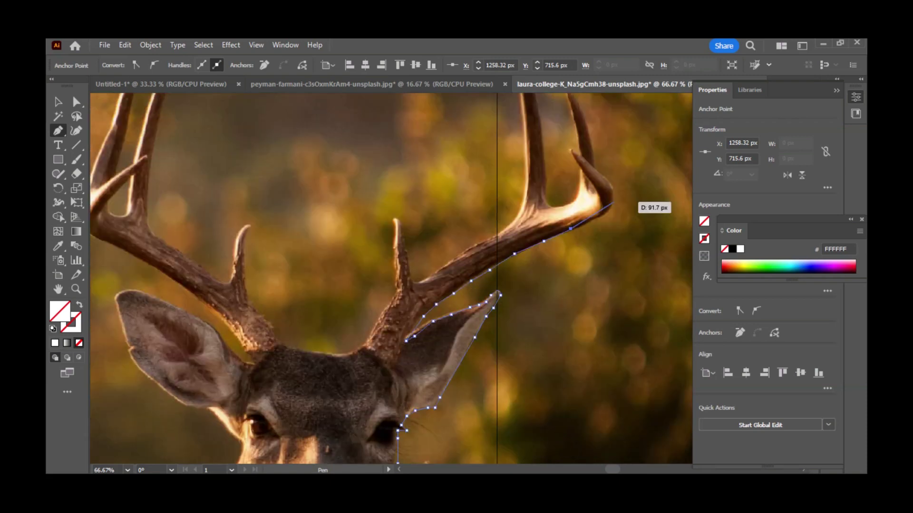
drag(603, 175, 641, 213)
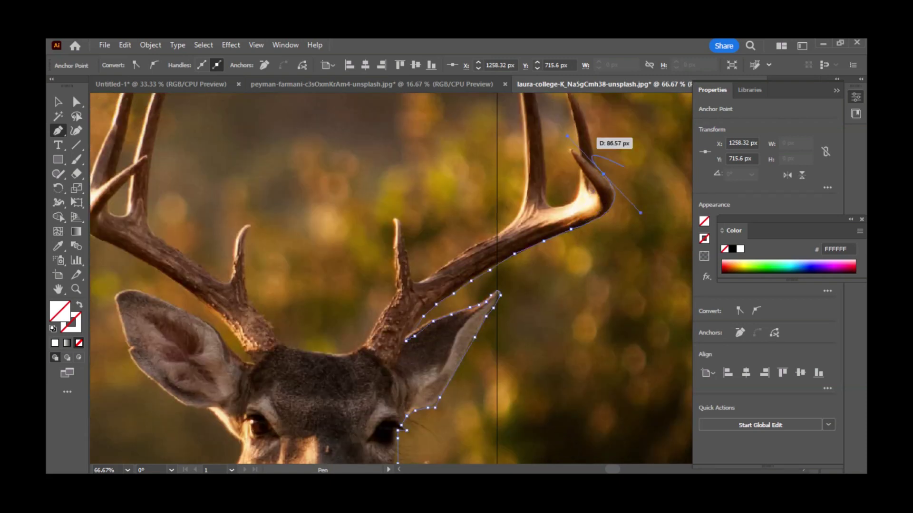
click(603, 174)
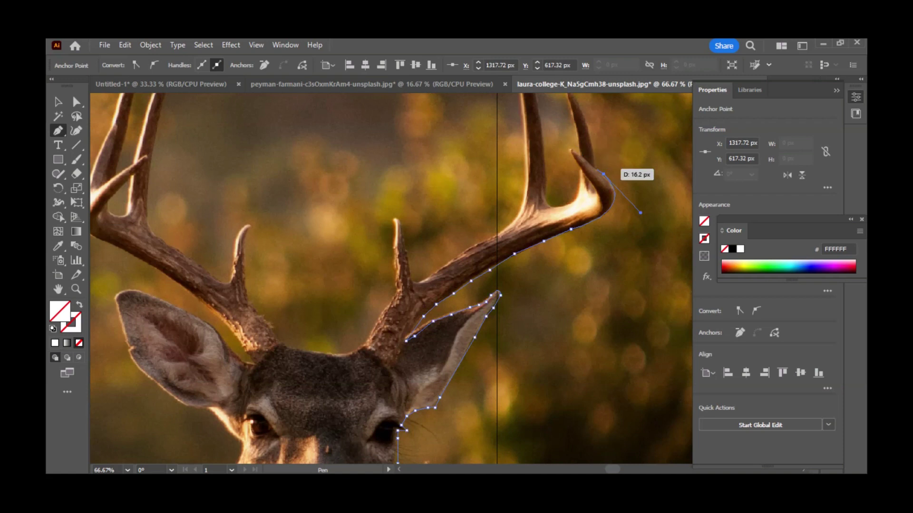
scroll(589, 175, up, 2)
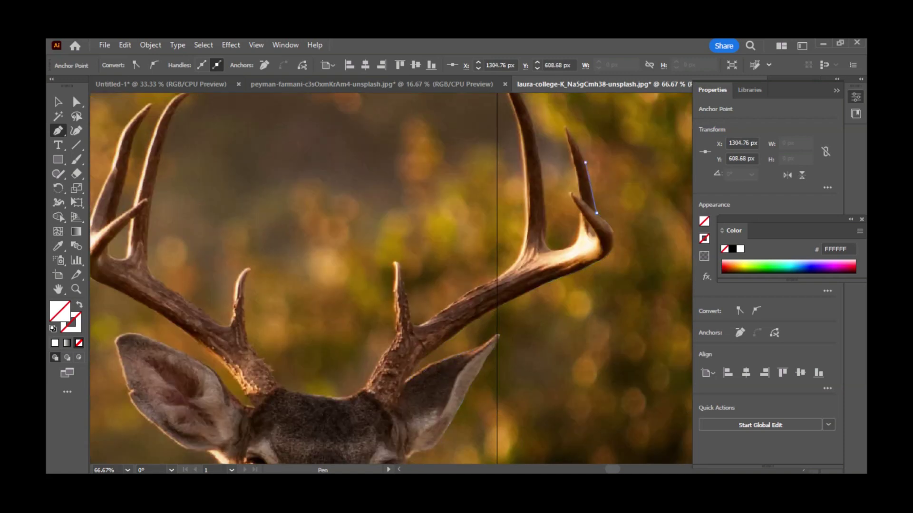
Trace the right-hand antler's outermost rear tine up its outer edge to the tip and back down its inner edge.
click(585, 163)
click(572, 134)
click(566, 126)
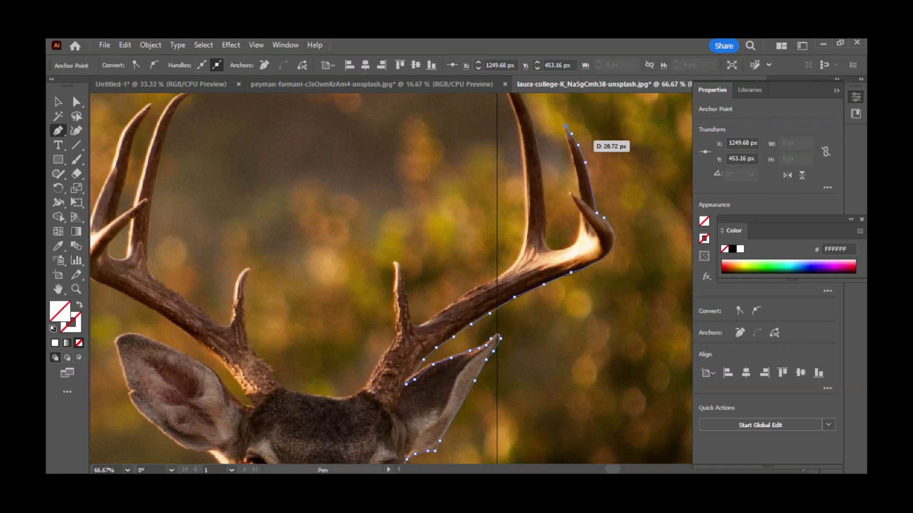
click(569, 146)
click(574, 156)
click(576, 169)
click(577, 181)
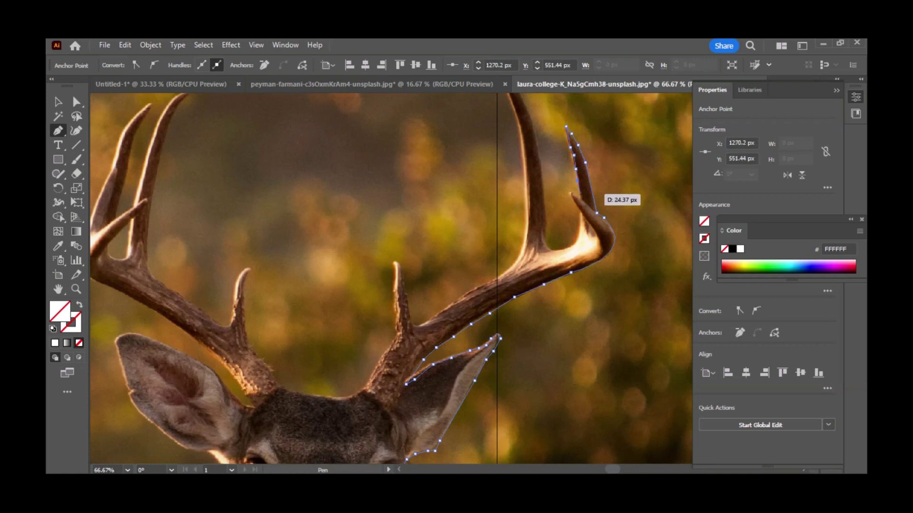
click(580, 195)
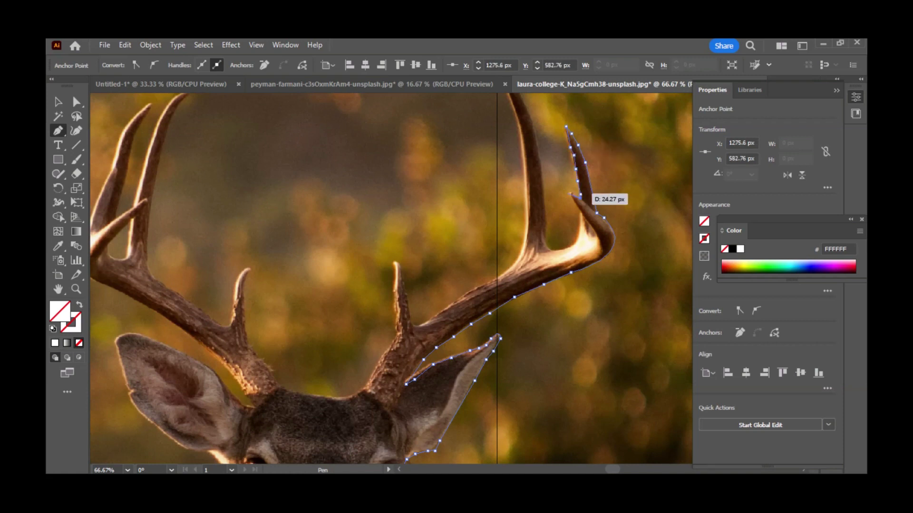
Bring the outline around the tip of the short front tine and down its inner edge to the bright beam.
click(574, 198)
click(579, 205)
click(579, 215)
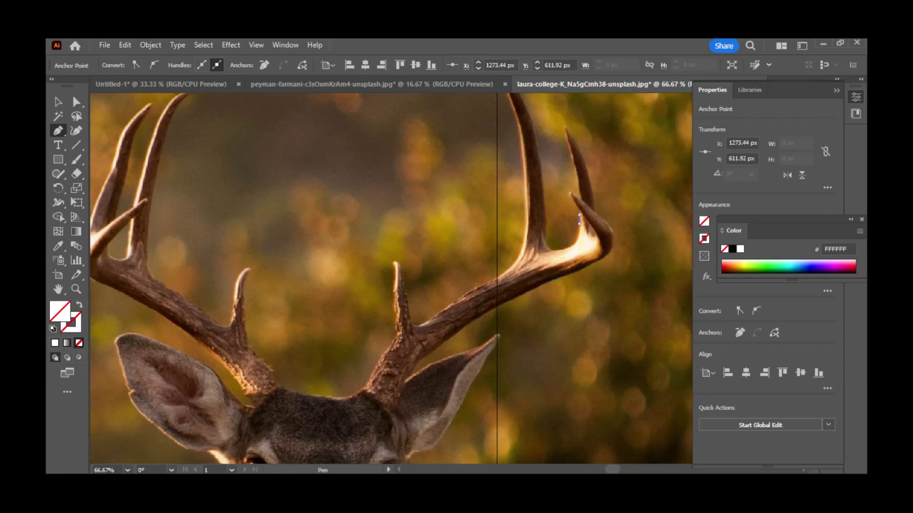
click(578, 224)
click(578, 237)
click(571, 246)
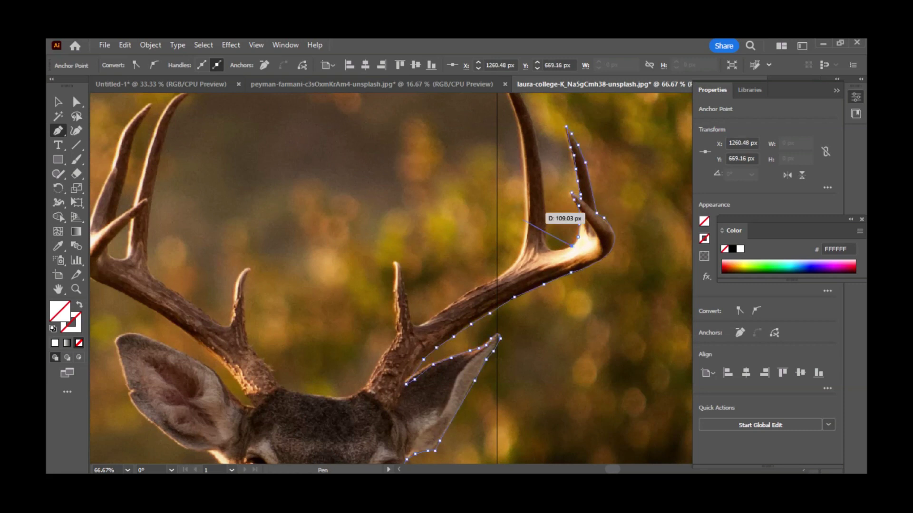
Curve the outline into the base of the right-hand antler's tall tine and trace its outer edge up to the tip.
drag(546, 236, 553, 214)
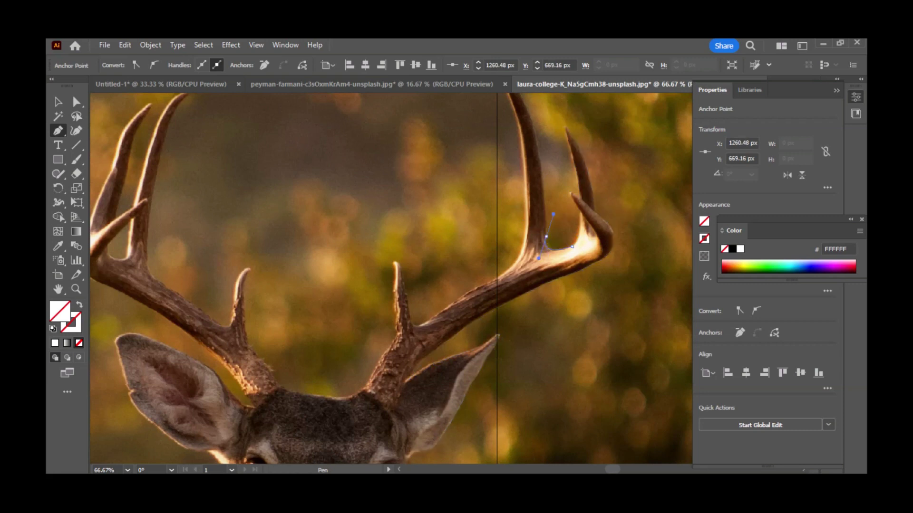
click(546, 237)
click(547, 207)
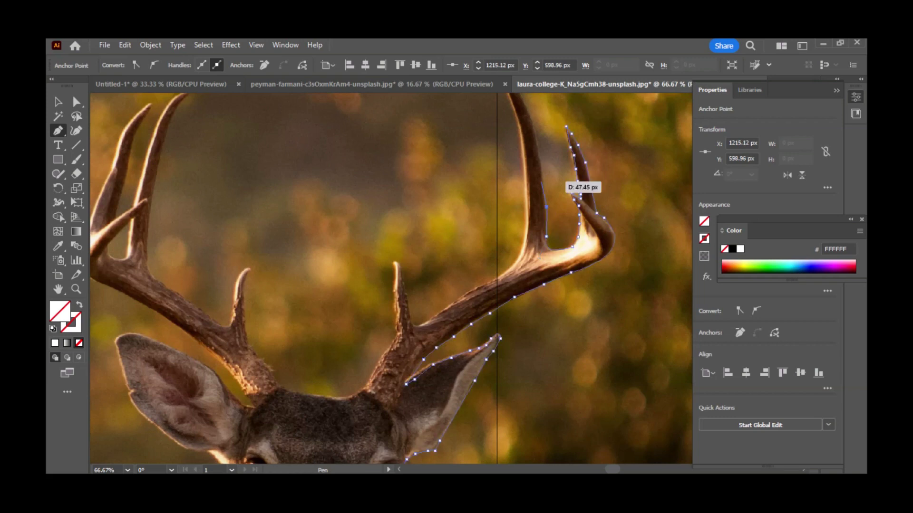
click(542, 178)
scroll(537, 143, up, 3)
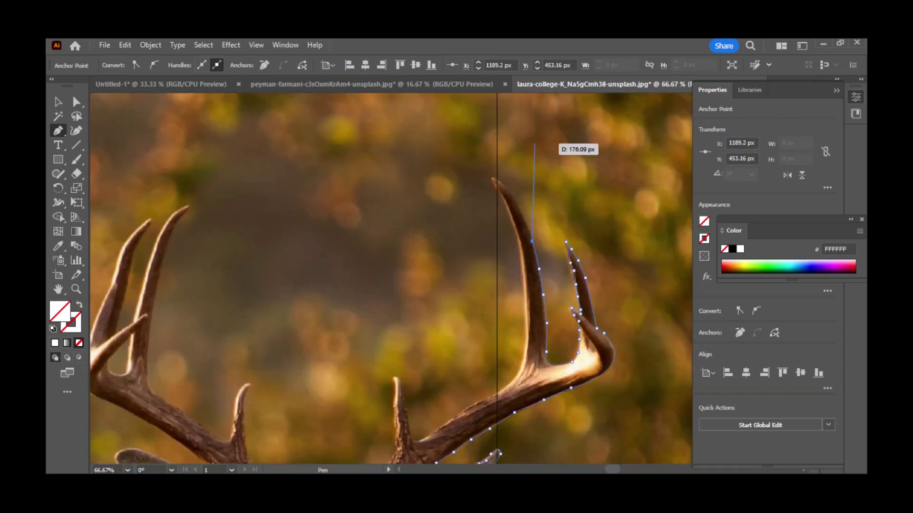
click(532, 241)
click(496, 178)
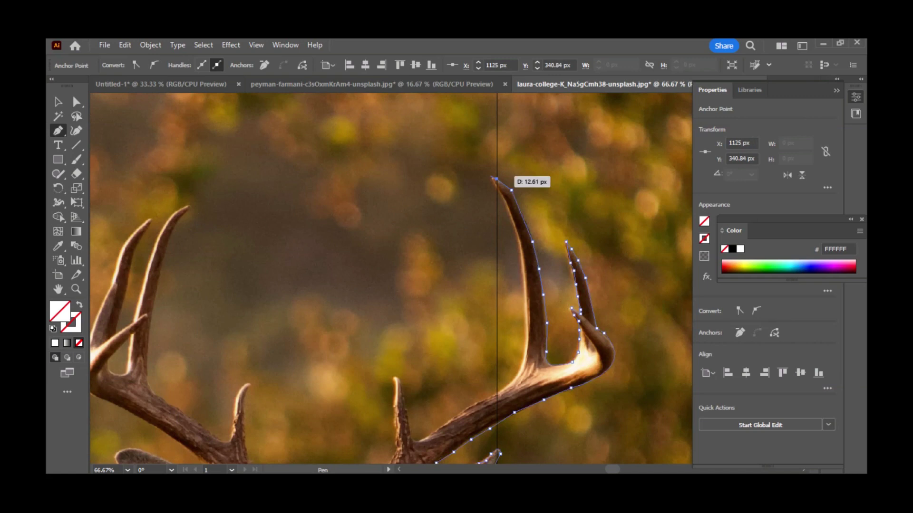
Round the tall tine's tip and trace its inner edge down to the upper side of the antler beam.
click(496, 190)
click(505, 203)
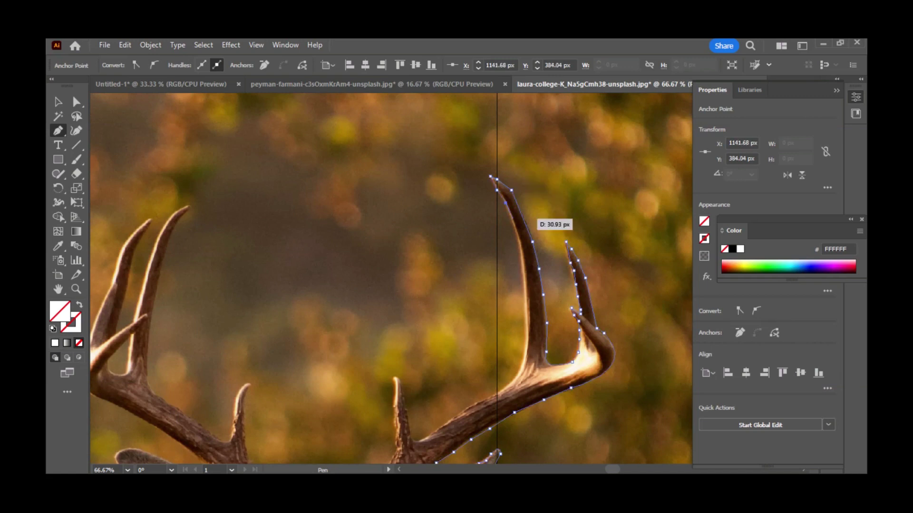
click(522, 251)
click(531, 307)
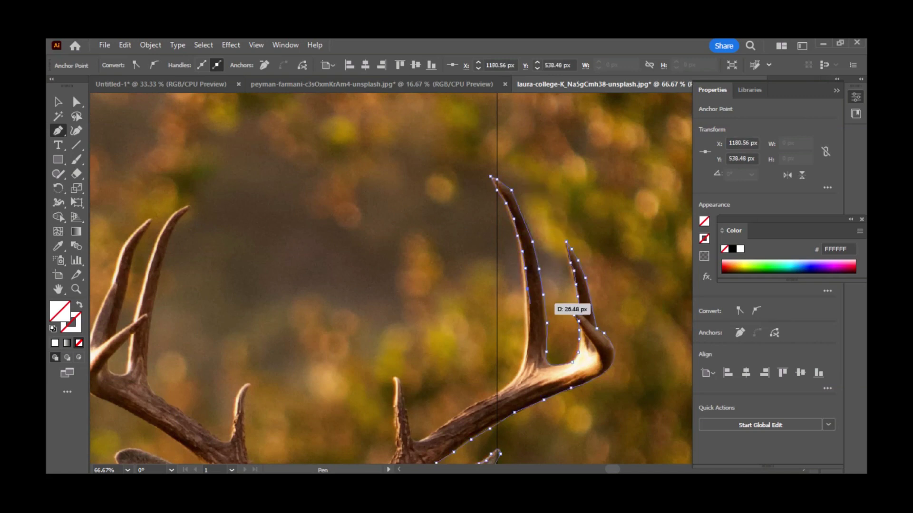
click(527, 326)
click(524, 354)
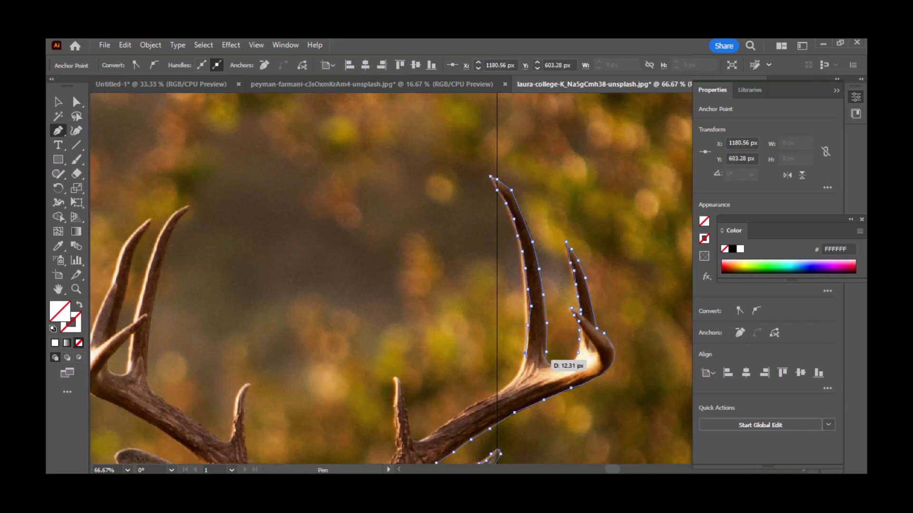
click(523, 371)
click(510, 387)
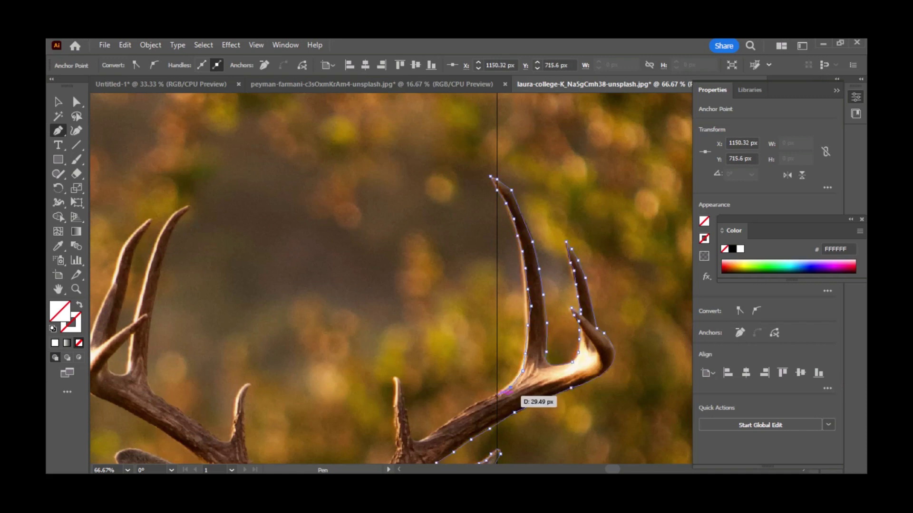
Follow the beam's upper edge to the right-hand brow tine and trace that tine's outer edge up to near its tip.
click(464, 412)
click(438, 428)
drag(434, 430, 404, 430)
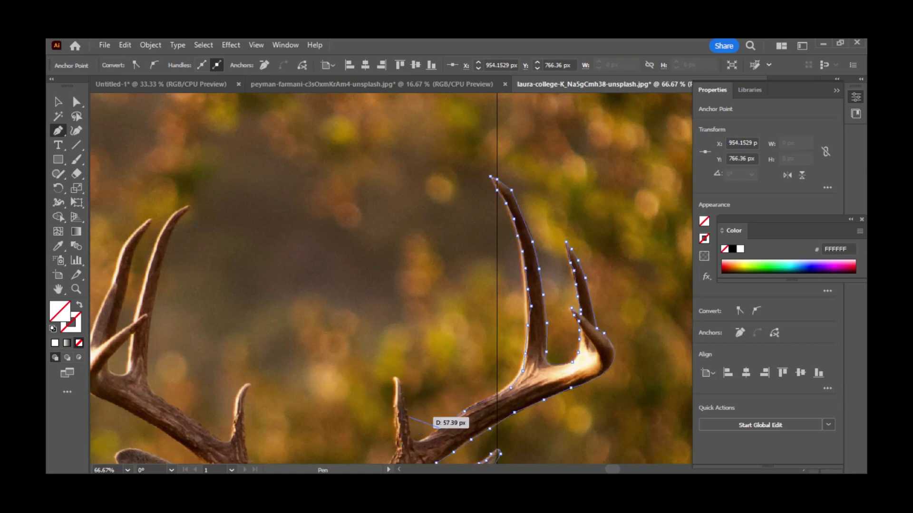
drag(407, 417, 404, 368)
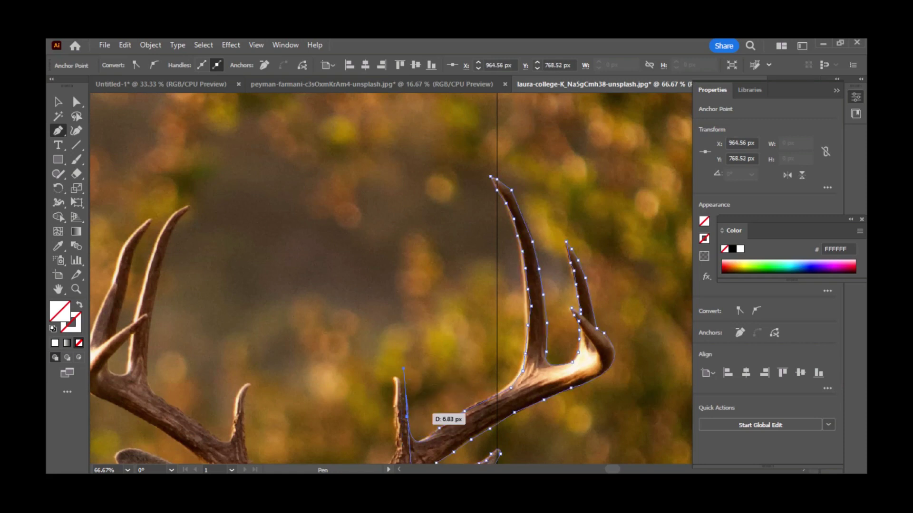
click(407, 416)
click(401, 395)
click(400, 384)
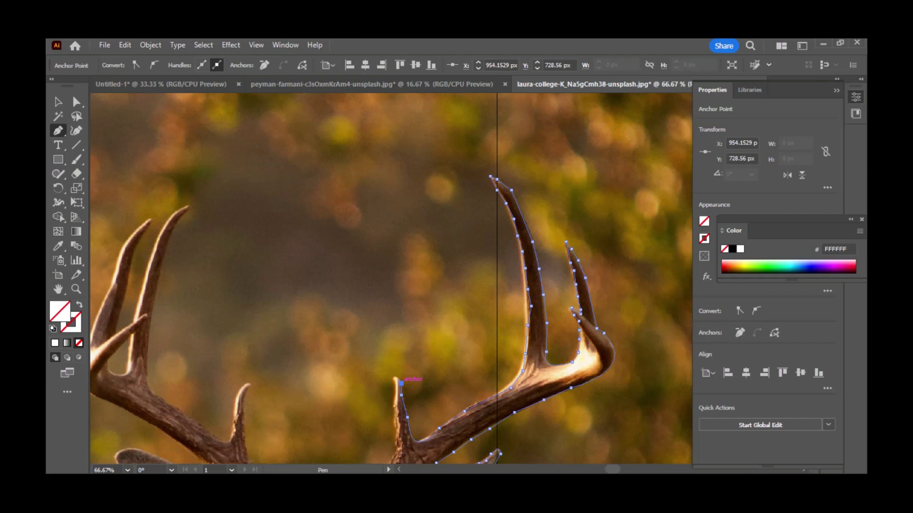
Round the brow tine's tip and trace its inner edge down to the base of the right-hand antler.
click(395, 377)
click(393, 384)
click(396, 399)
click(399, 442)
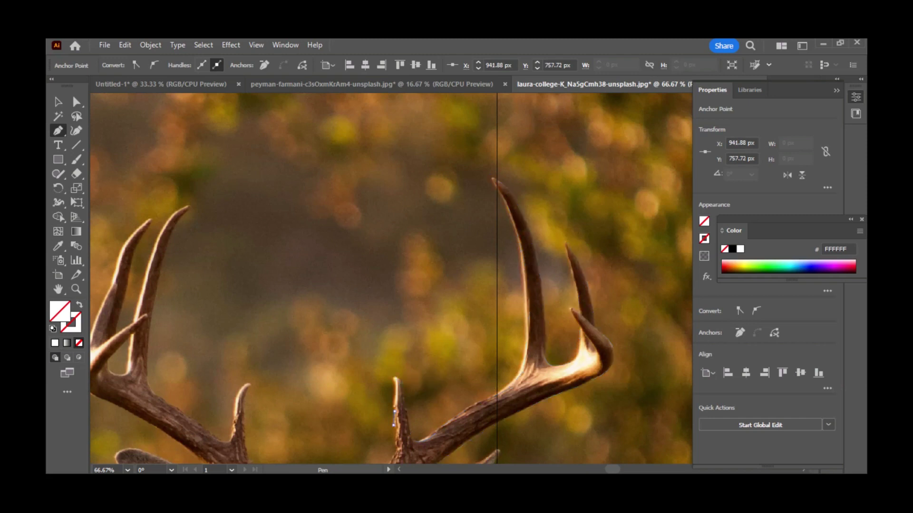
scroll(399, 449, down, 4)
click(393, 302)
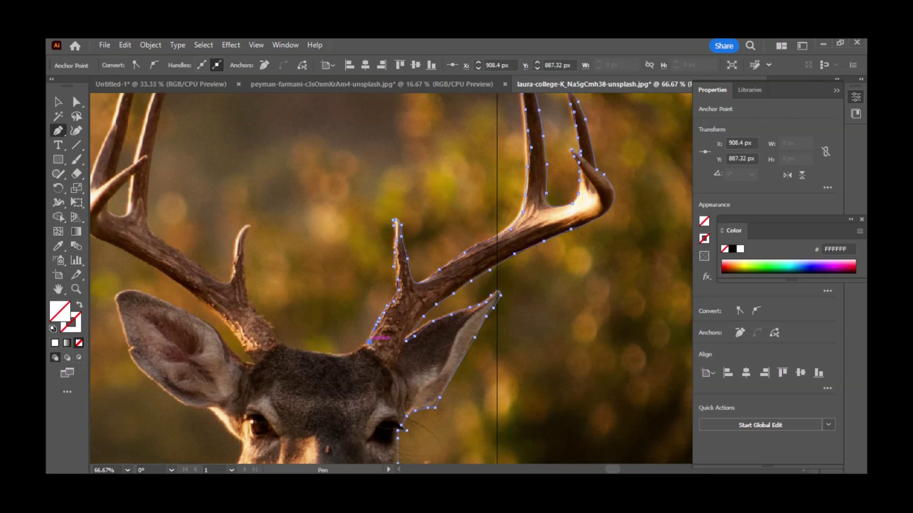
Carry the outline across the top of the deer's head to the base of the left-hand antler.
click(359, 348)
click(338, 355)
click(316, 352)
click(304, 350)
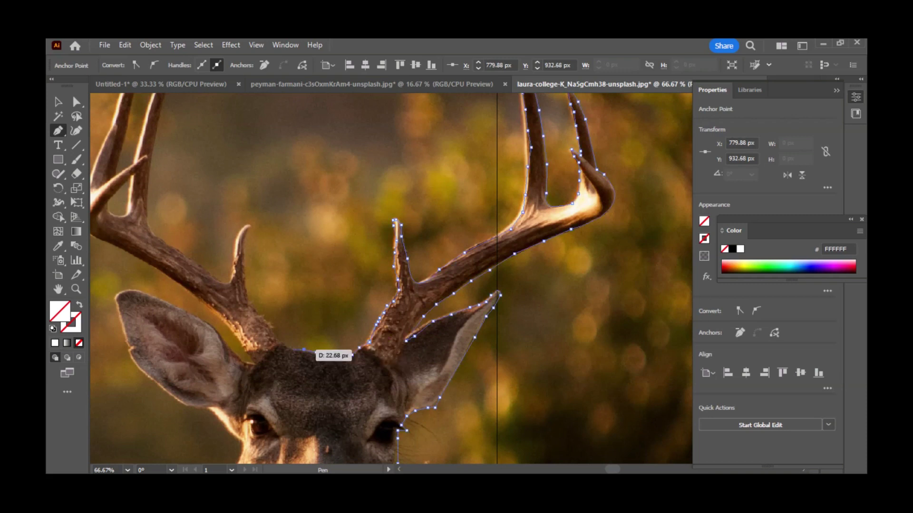
click(292, 350)
click(282, 343)
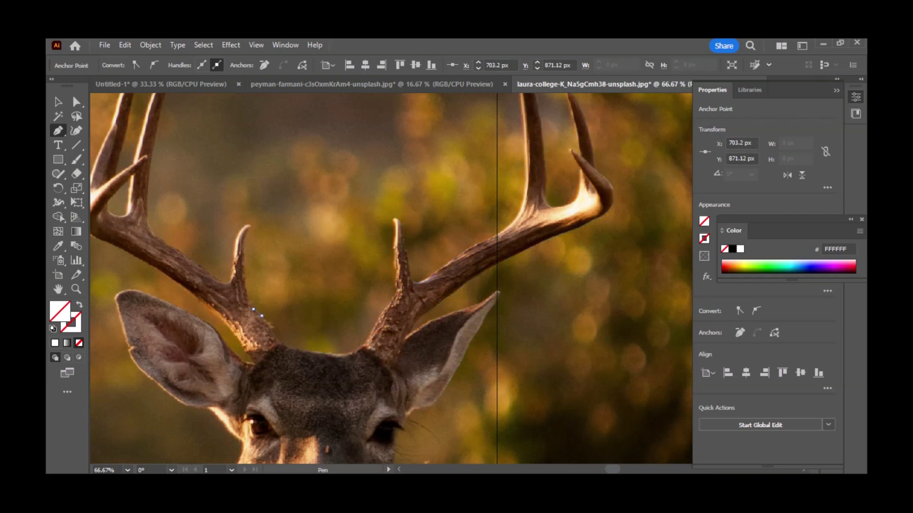
Outline the left-hand brow tine and continue along the upper edge of the antler beam toward the tall tine.
click(247, 293)
click(243, 276)
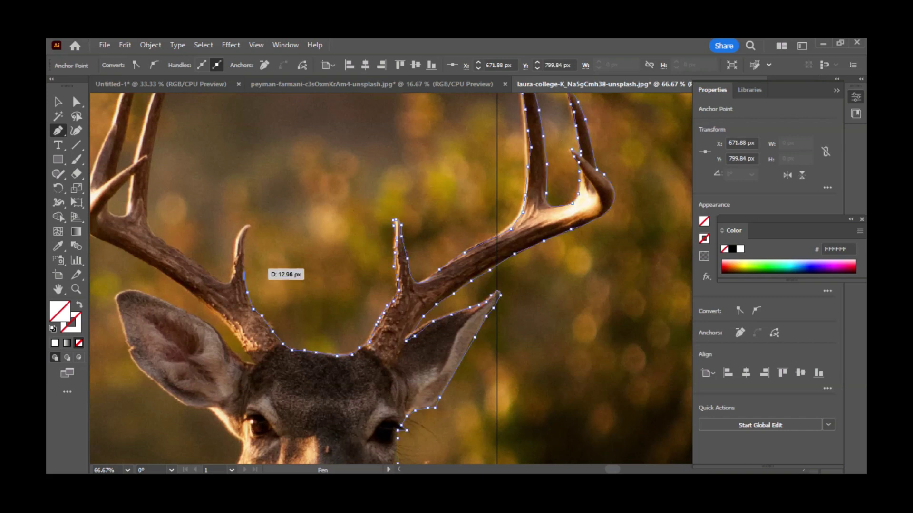
drag(247, 254, 251, 228)
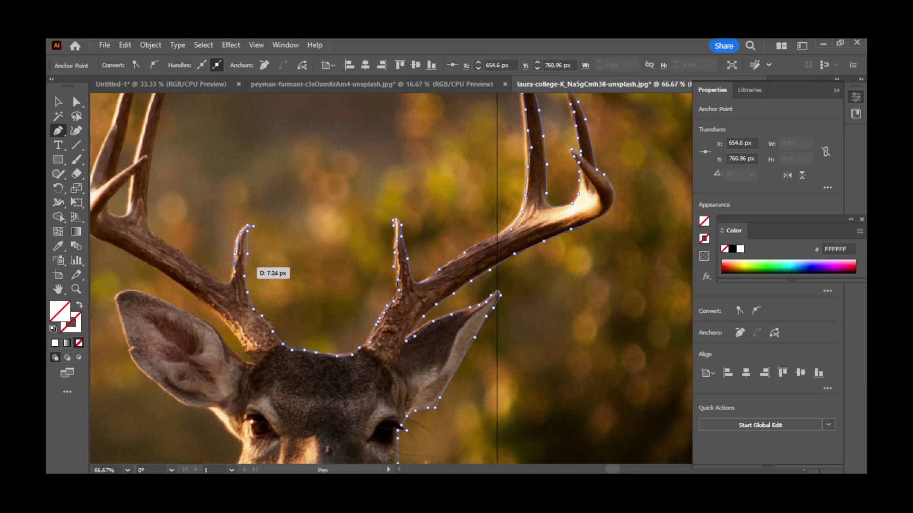
click(223, 282)
click(204, 267)
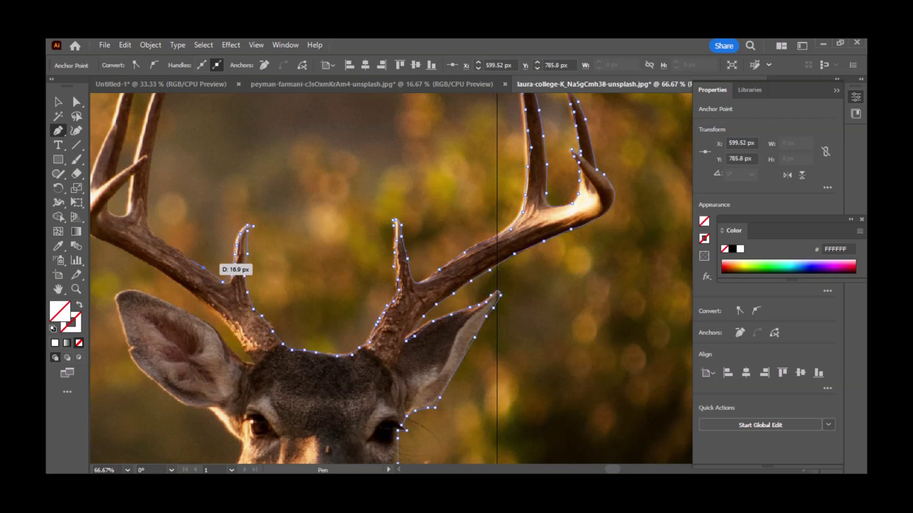
click(175, 249)
click(163, 244)
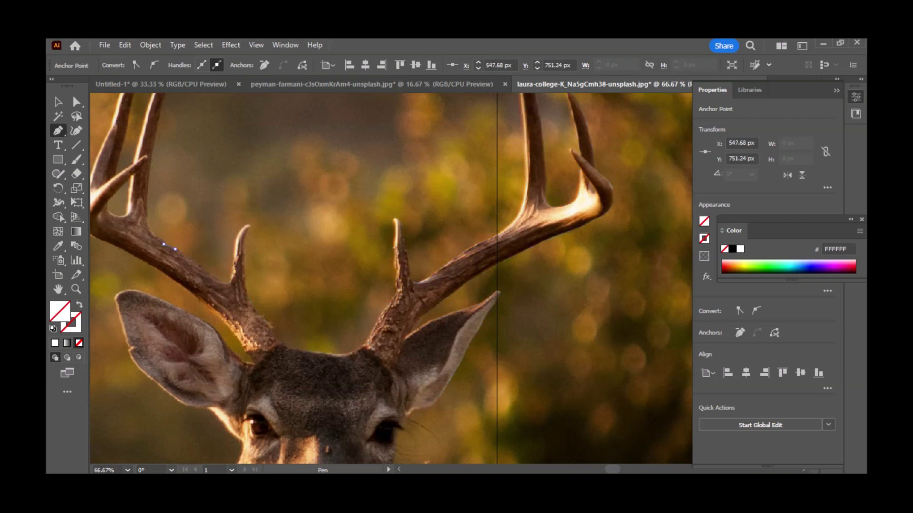
Trace the inner edge of the left-hand antler's tall tine from its base up toward the tip.
click(147, 213)
click(150, 187)
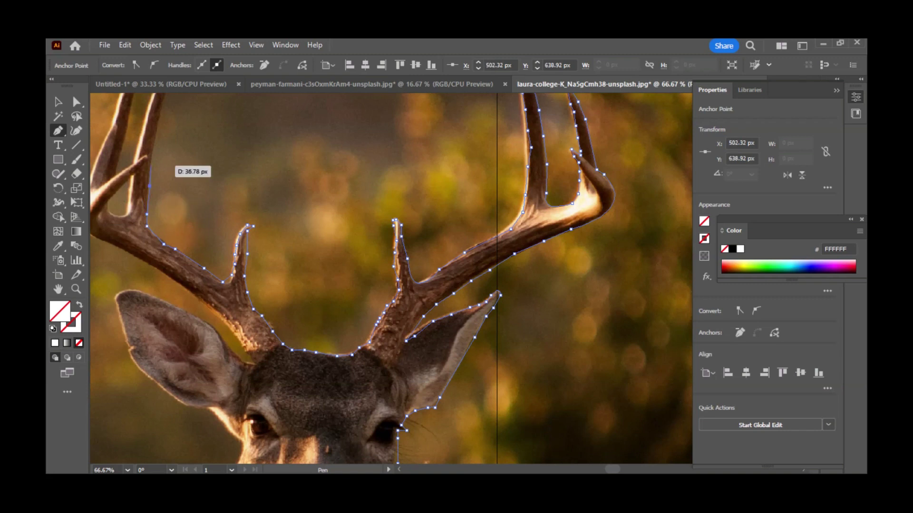
click(151, 165)
click(154, 151)
click(157, 139)
scroll(158, 228, up, 3)
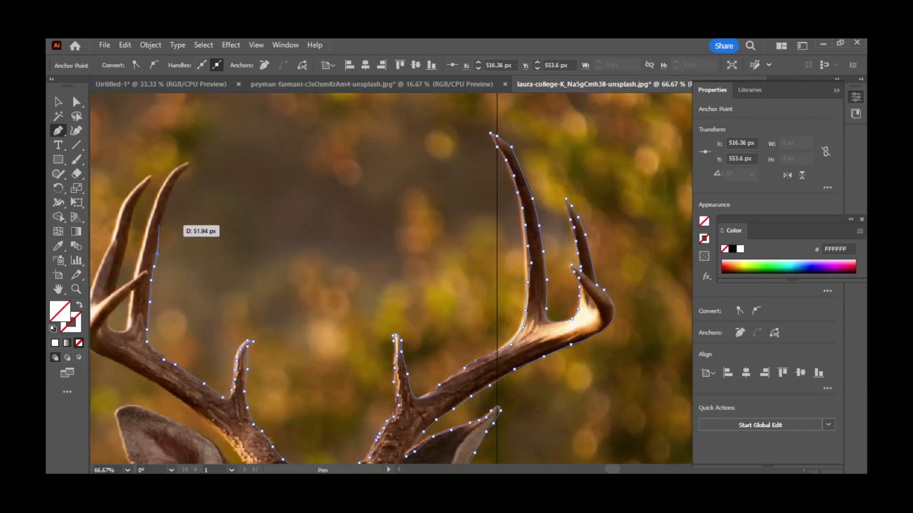
click(162, 222)
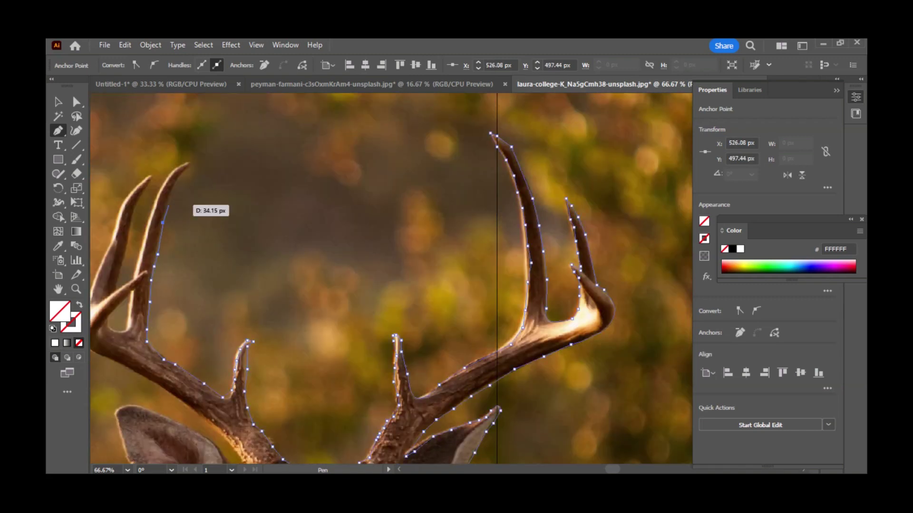
click(170, 201)
click(175, 185)
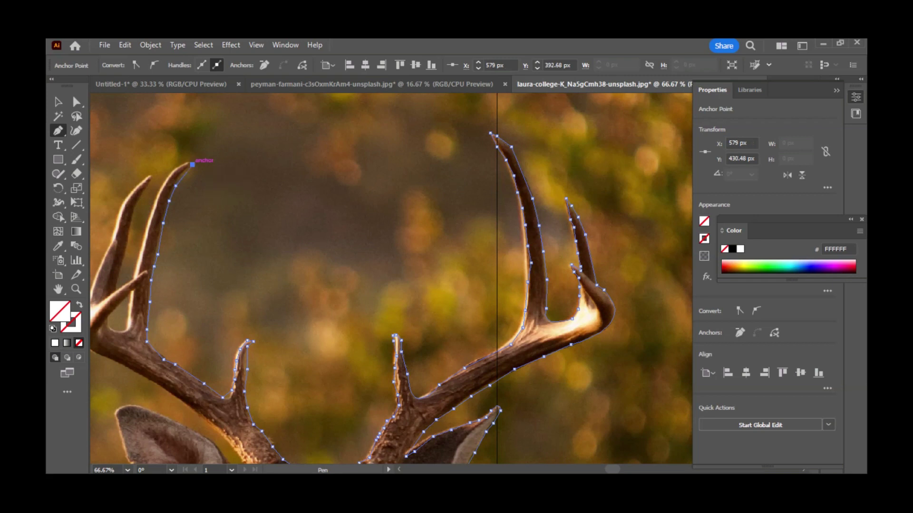
Round the left-hand tall tine's tip and trace its outer edge down to where the short front tine crosses it.
click(185, 162)
click(184, 163)
click(171, 170)
click(162, 182)
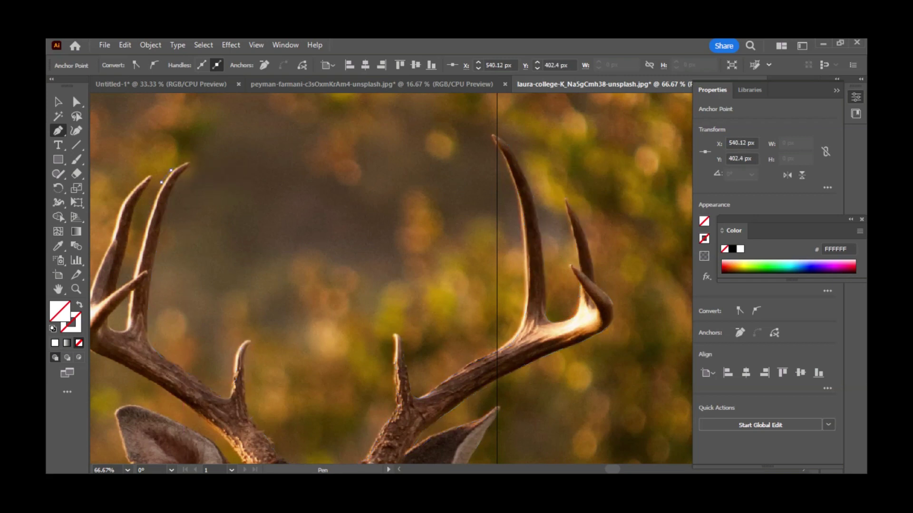
click(135, 256)
click(131, 281)
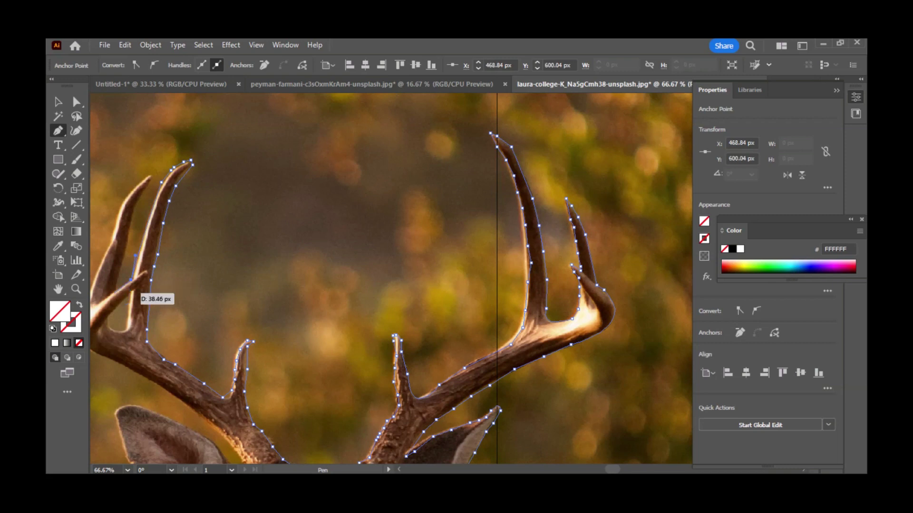
Cross to the left-hand antler's outermost rear tine and trace its inner edge upward.
click(114, 293)
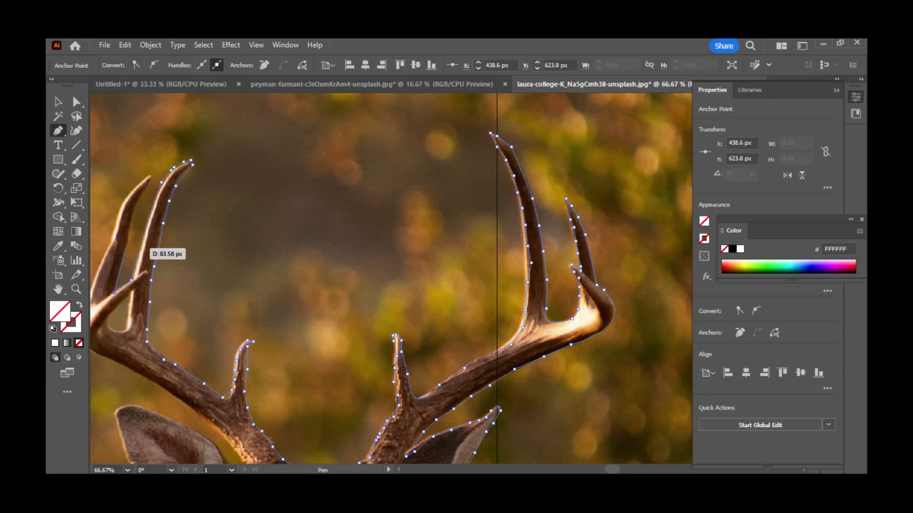
click(125, 249)
click(132, 222)
click(133, 205)
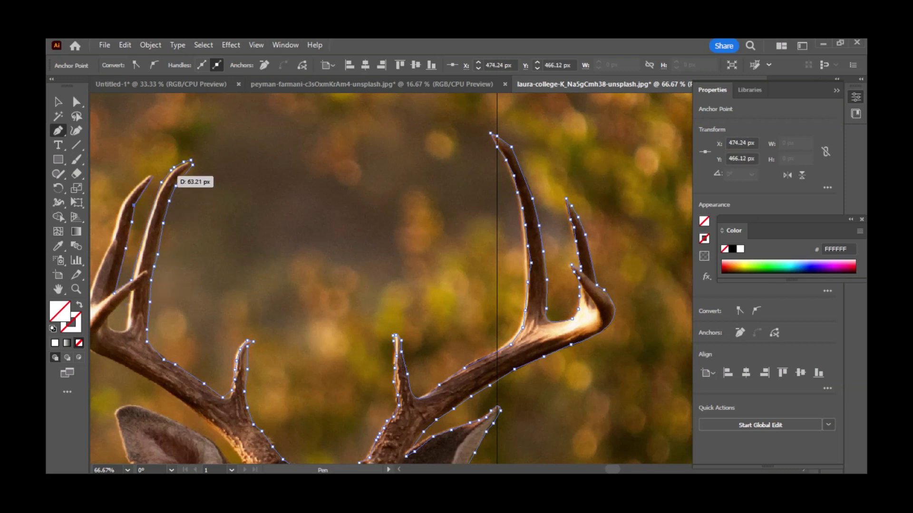
Round the tip of the left-hand outermost tine and trace its outer edge down toward the antler's outer bend.
click(154, 172)
click(123, 204)
click(116, 222)
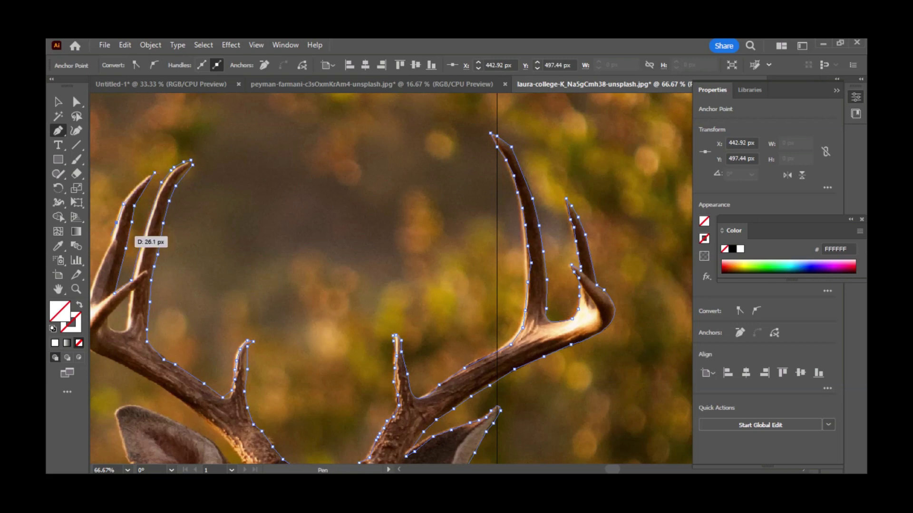
click(110, 242)
click(103, 257)
click(99, 266)
scroll(99, 266, left, 1)
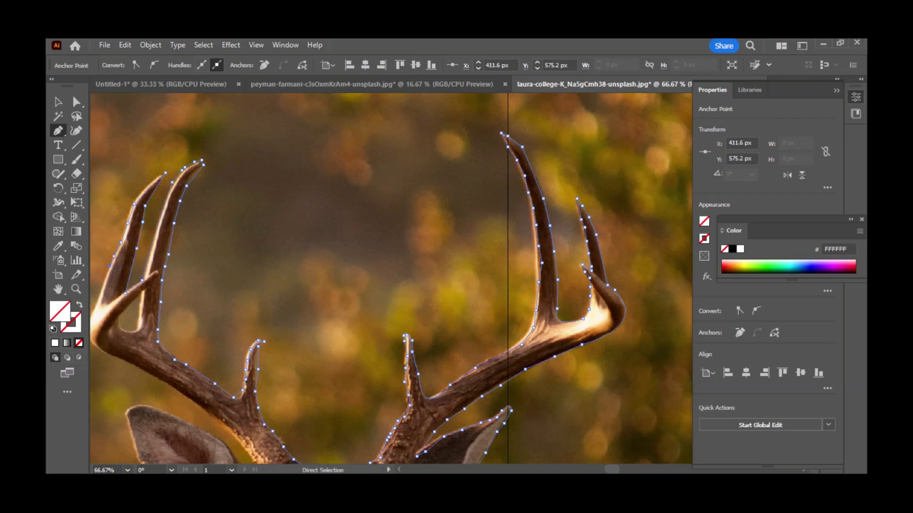
scroll(162, 283, left, 5)
scroll(163, 282, down, 4)
scroll(244, 143, down, 3)
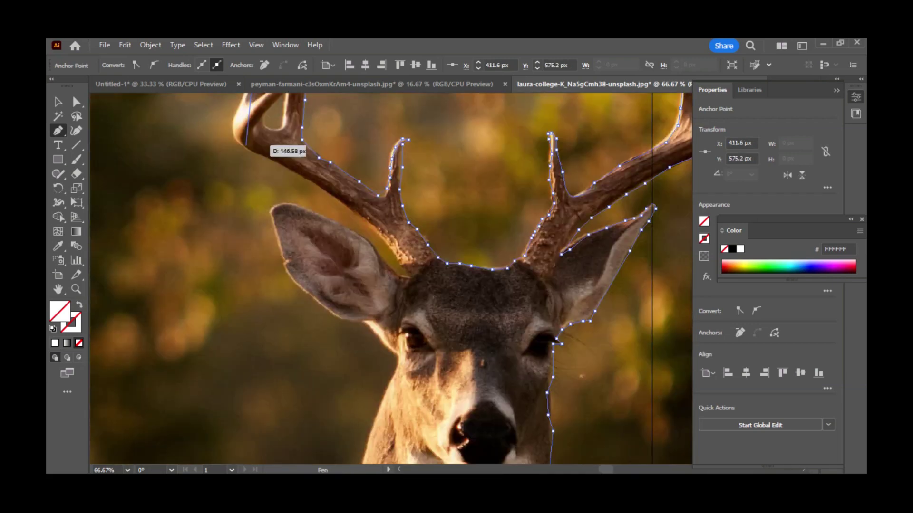
Trace the left-hand antler's lower edge from its outer bend down to where its base meets the ear.
drag(250, 151, 288, 161)
click(250, 151)
click(284, 165)
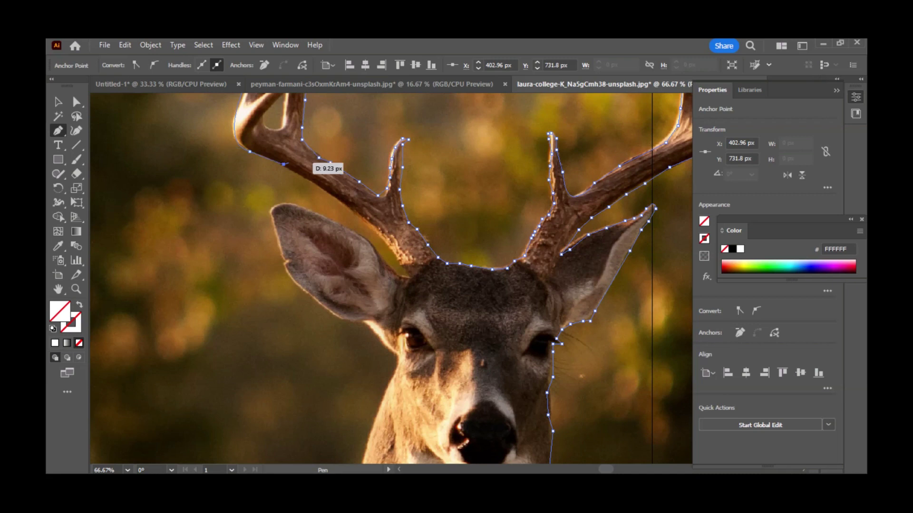
click(330, 192)
drag(361, 216, 381, 235)
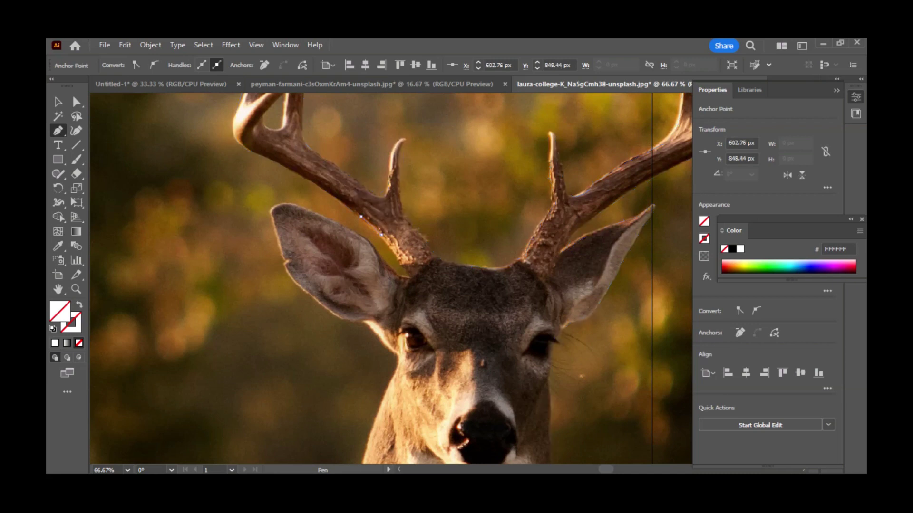
drag(402, 264, 412, 279)
click(402, 278)
Trace the upper edge of the deer's left-hand ear from the antler base out to the ear tip.
click(396, 273)
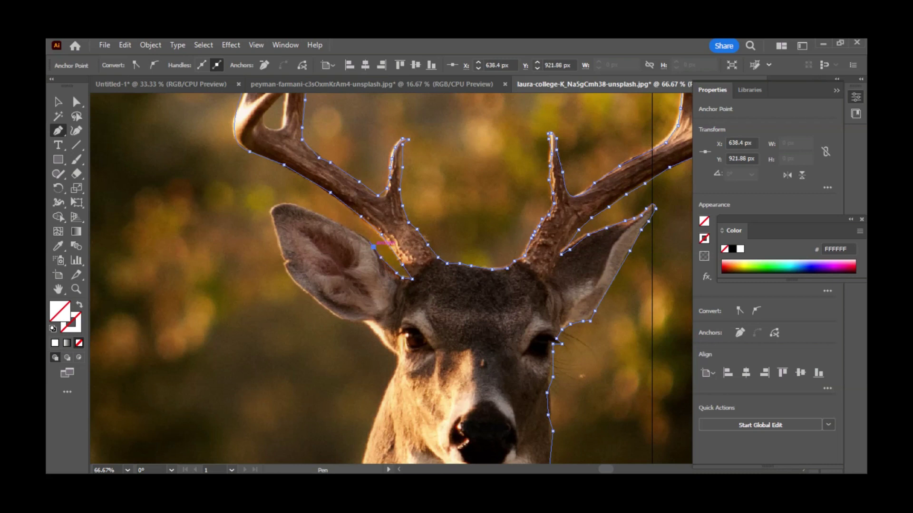
drag(355, 235, 371, 243)
drag(303, 209, 280, 241)
click(285, 205)
click(271, 211)
Trace the left-hand ear's outer and lower edge from the tip back to where it joins the head.
click(276, 228)
click(286, 261)
click(292, 268)
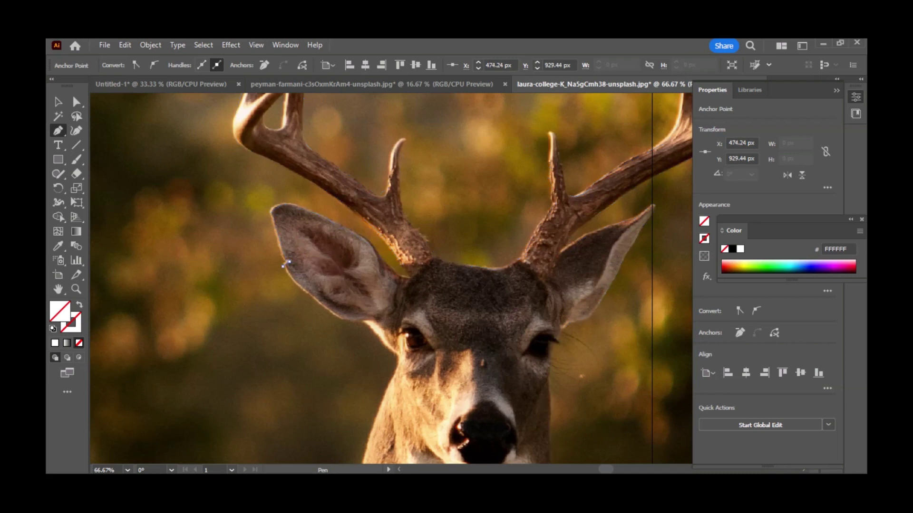
click(297, 277)
click(305, 288)
click(351, 323)
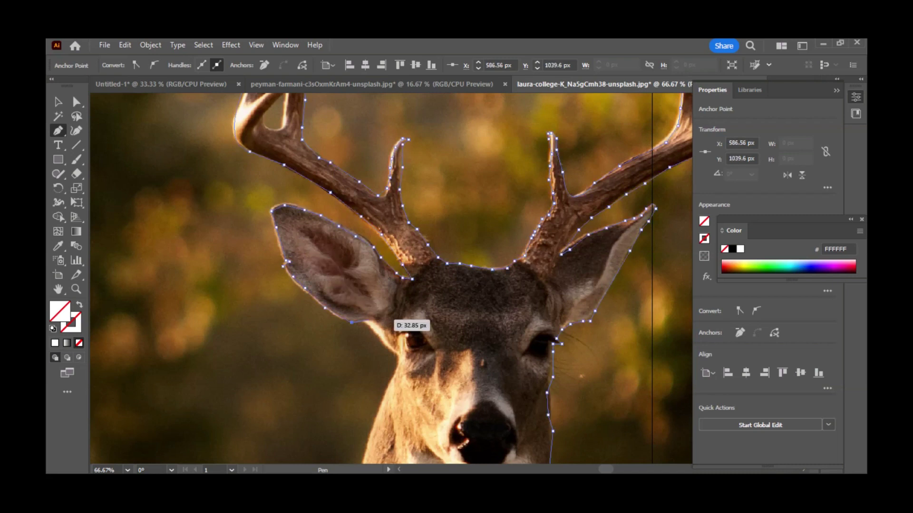
click(362, 321)
Trace the left-hand cheek and the back of the neck down to the start of the deer's back.
click(400, 356)
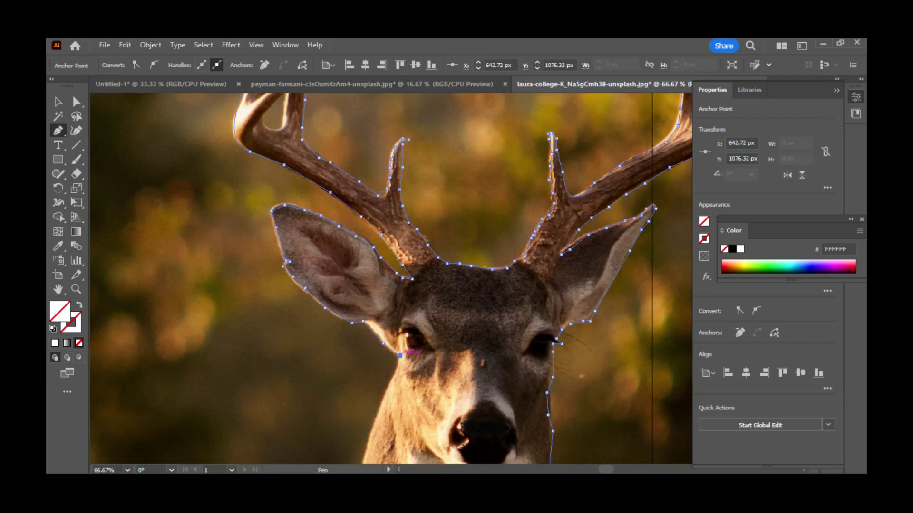
click(387, 387)
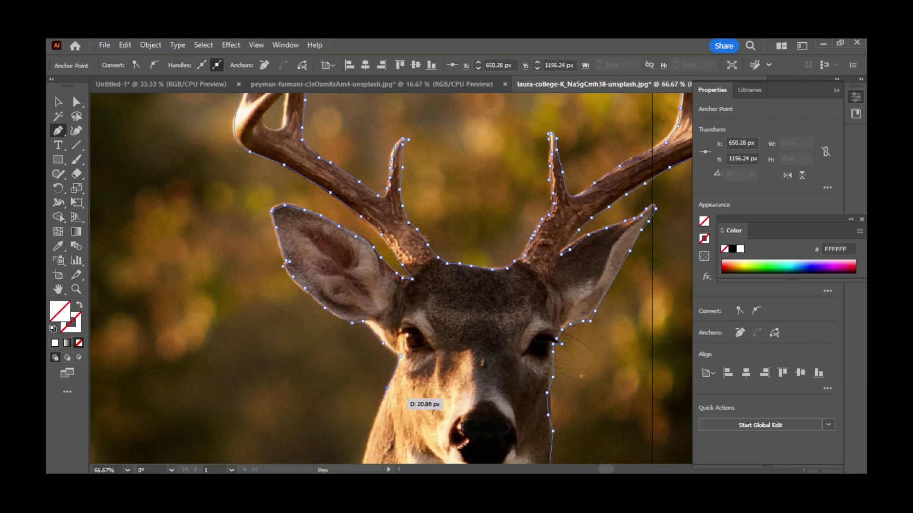
scroll(390, 390, down, 5)
drag(378, 175, 267, 303)
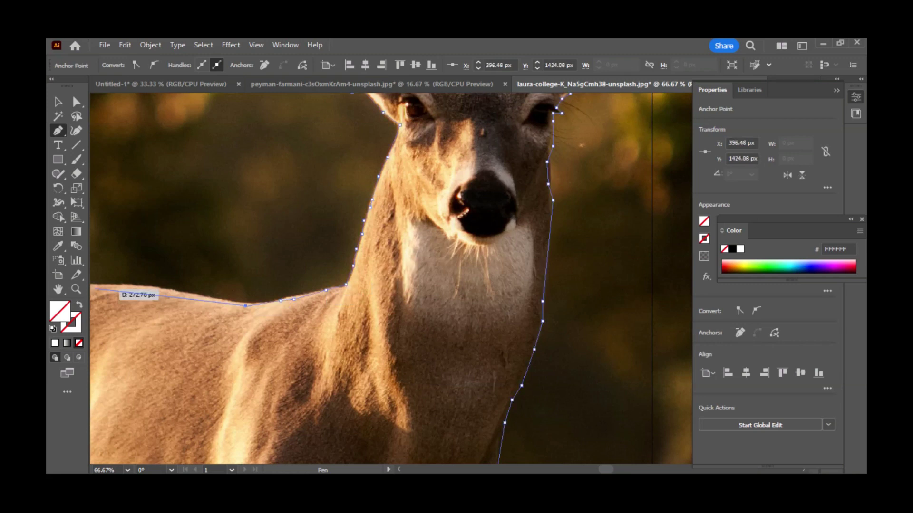
Trace the deer's back with curved segments over the hip and around the rump.
drag(95, 285, 243, 287)
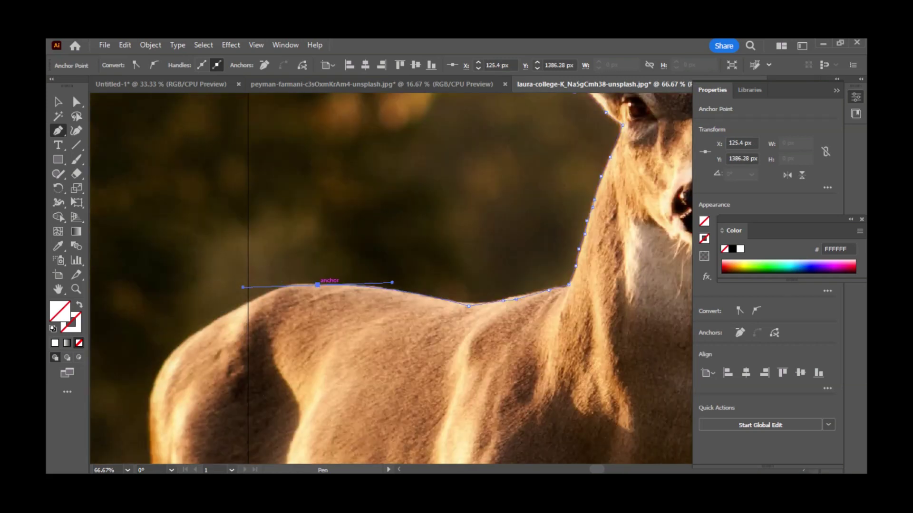
click(317, 285)
click(289, 284)
drag(161, 369, 151, 386)
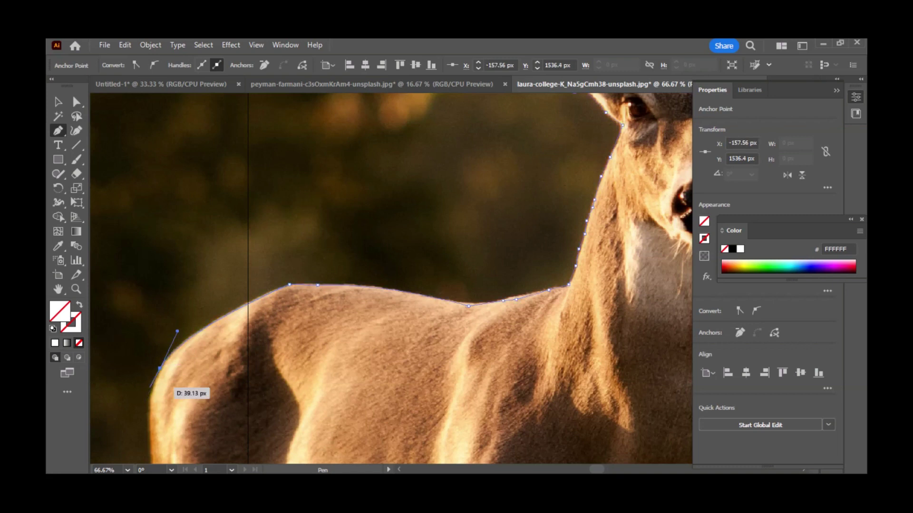
click(149, 389)
click(148, 403)
Trace the rear edge of the hindquarters from the rump down along the thigh.
scroll(149, 404, down, 7)
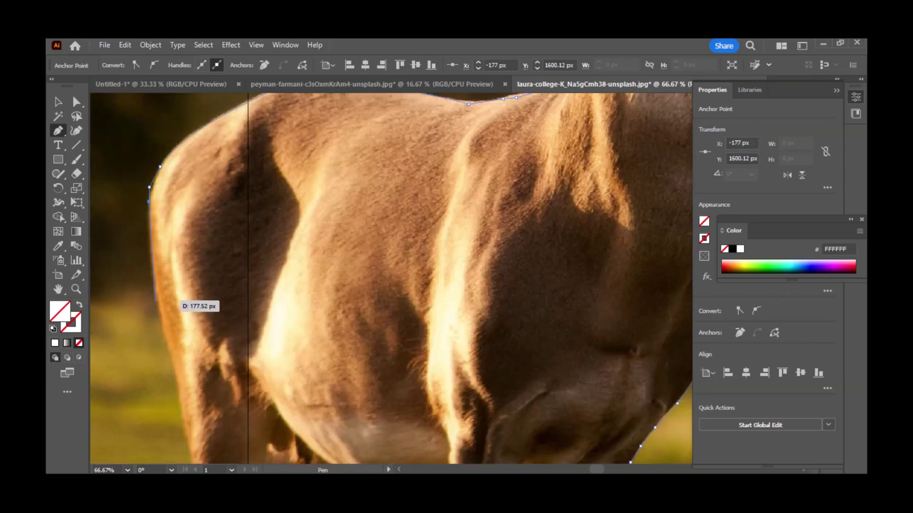
click(159, 313)
click(166, 351)
click(170, 363)
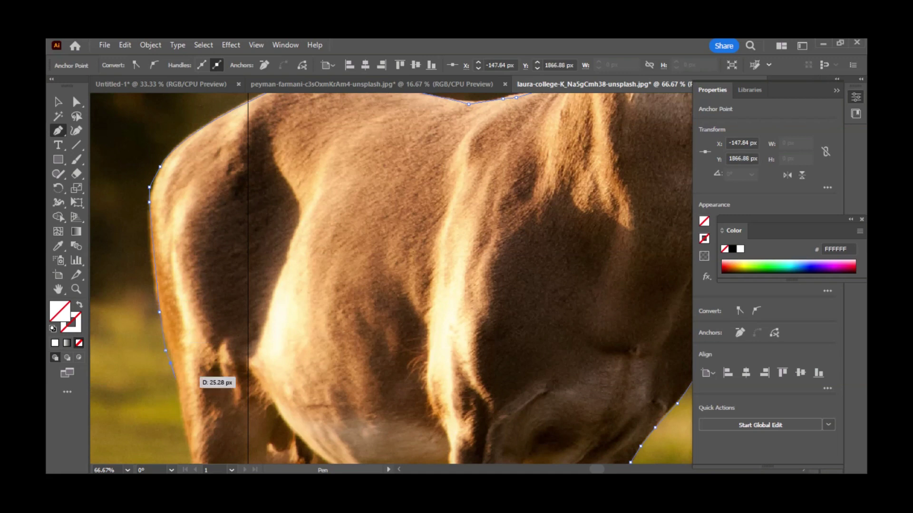
scroll(174, 375, down, 3)
click(182, 330)
click(189, 349)
Trace the hind leg's rear edge from the lower thigh down and around the dark hock.
scroll(205, 362, down, 5)
click(190, 236)
click(195, 255)
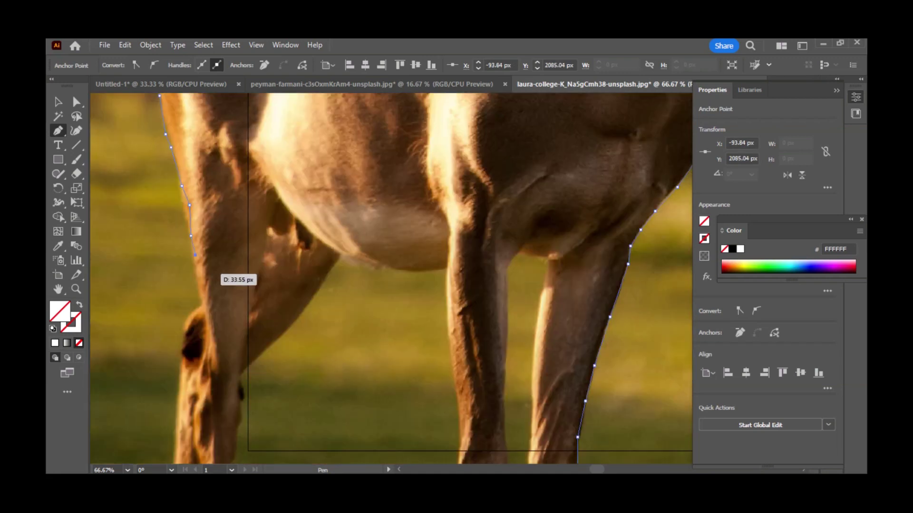
click(197, 274)
click(202, 304)
click(181, 323)
click(185, 341)
click(179, 358)
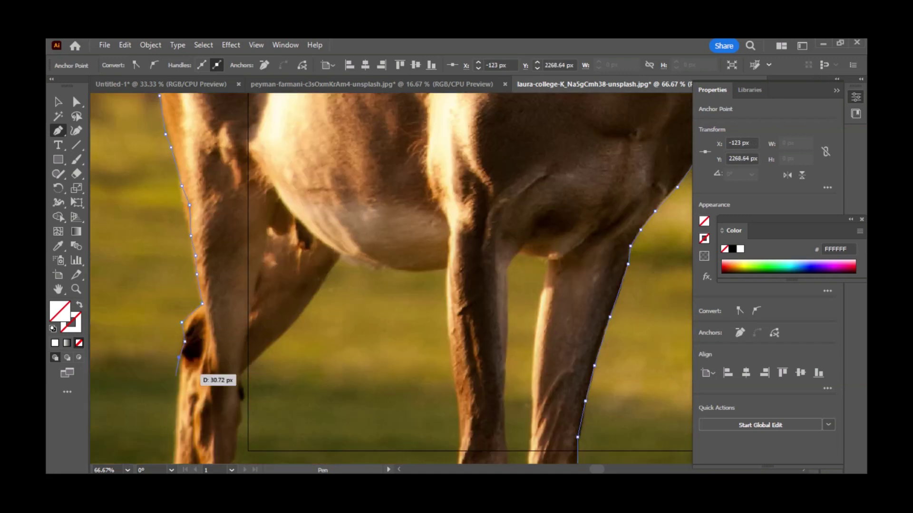
Trace the hind leg's rear edge from below the hock down to the photo's bottom edge.
scroll(176, 375, down, 7)
click(177, 192)
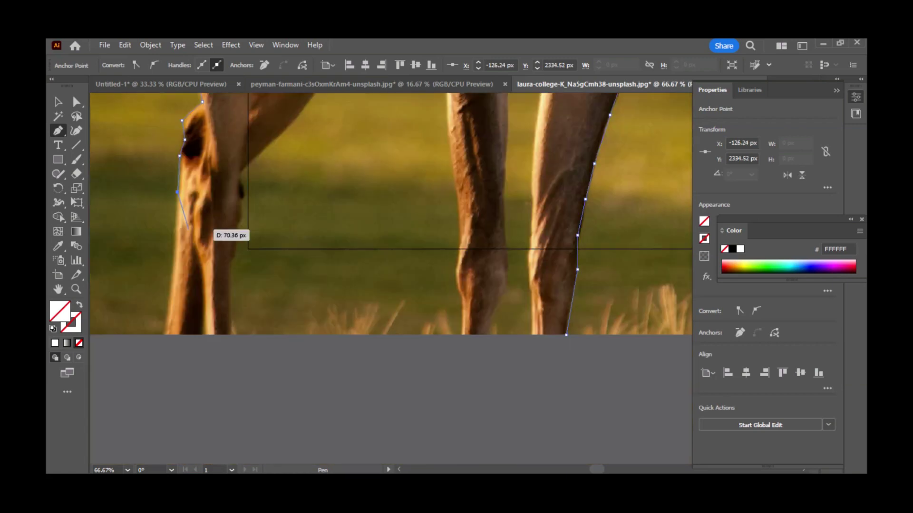
click(175, 243)
click(174, 275)
click(166, 309)
click(163, 334)
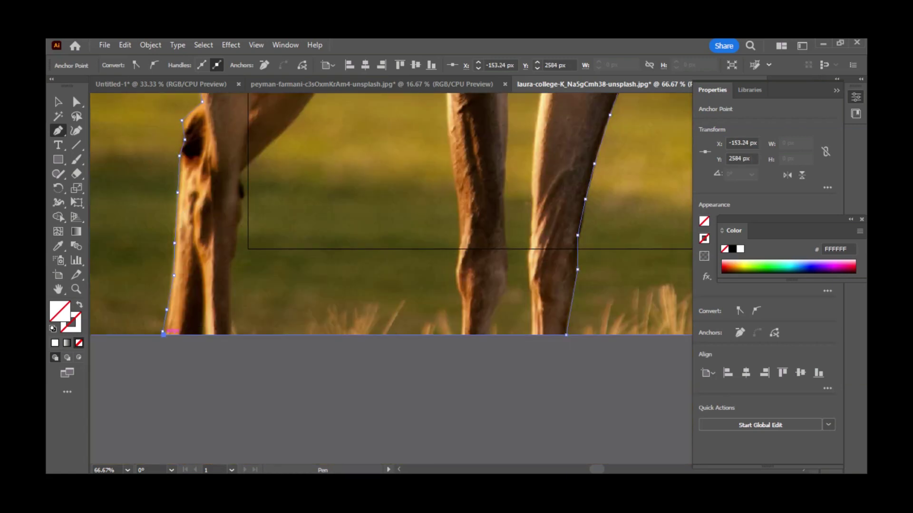
Cross the hind legs along the photo's bottom edge and trace their front edge up to the hock.
click(233, 334)
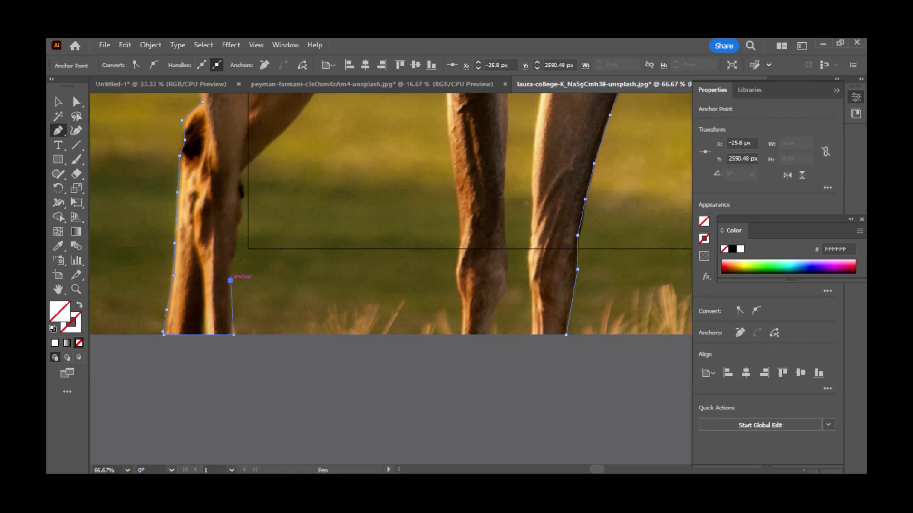
click(230, 280)
click(229, 260)
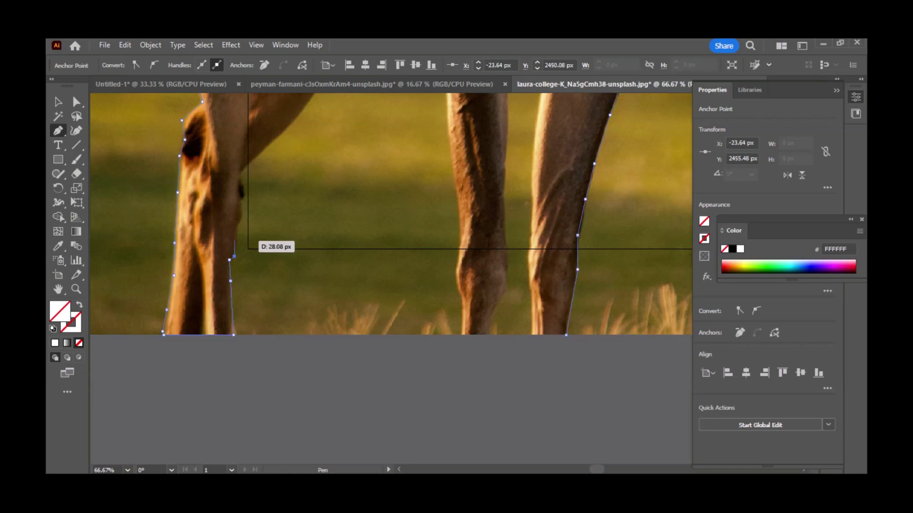
click(235, 239)
click(237, 225)
click(242, 217)
click(241, 204)
click(238, 190)
click(239, 177)
click(245, 168)
click(248, 164)
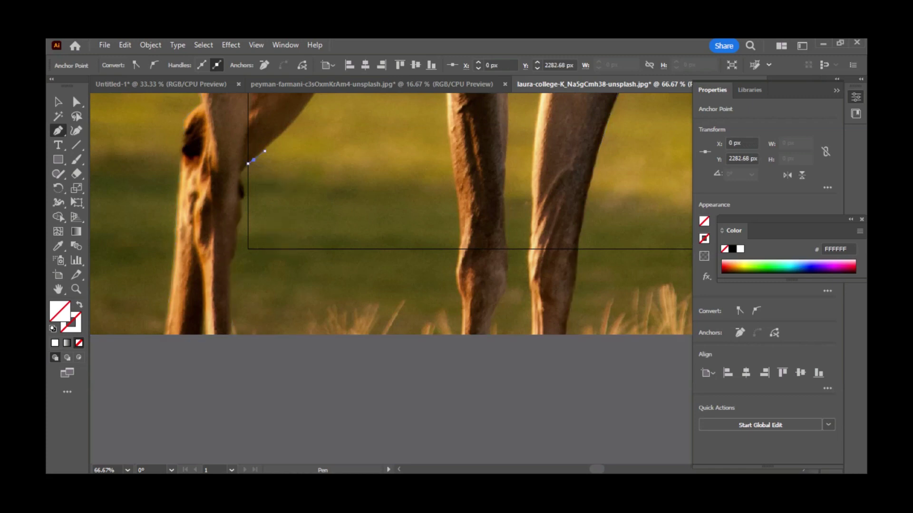
Trace the hind thigh's front edge up to the belly and curve the outline under the belly to the front leg.
click(265, 150)
click(271, 144)
click(294, 119)
scroll(309, 123, up, 5)
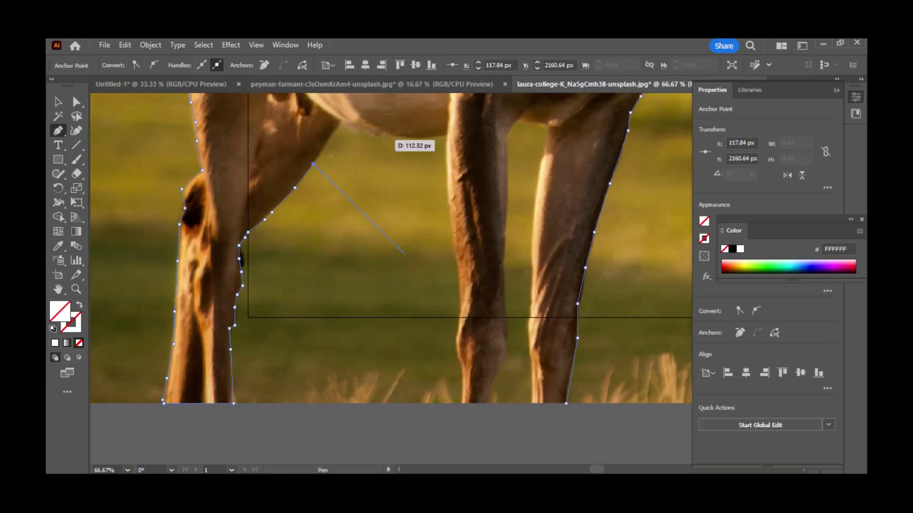
click(312, 236)
click(448, 208)
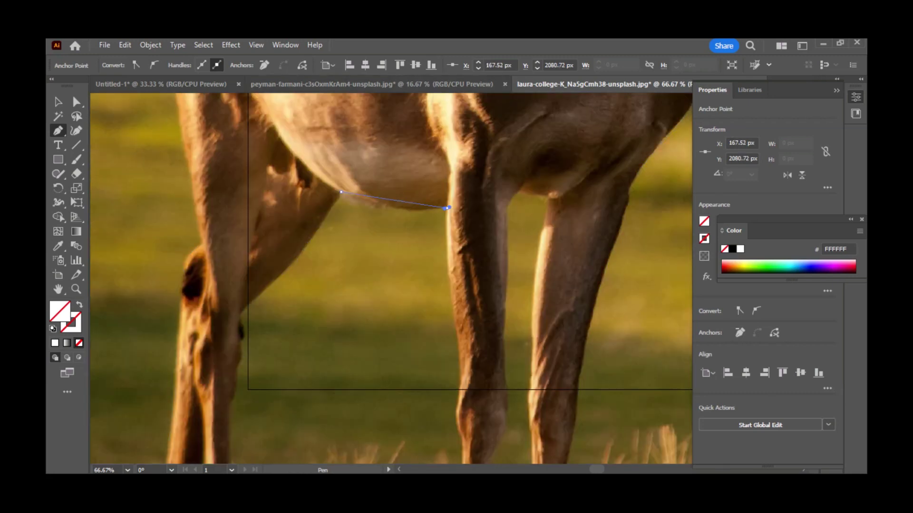
drag(448, 207, 507, 192)
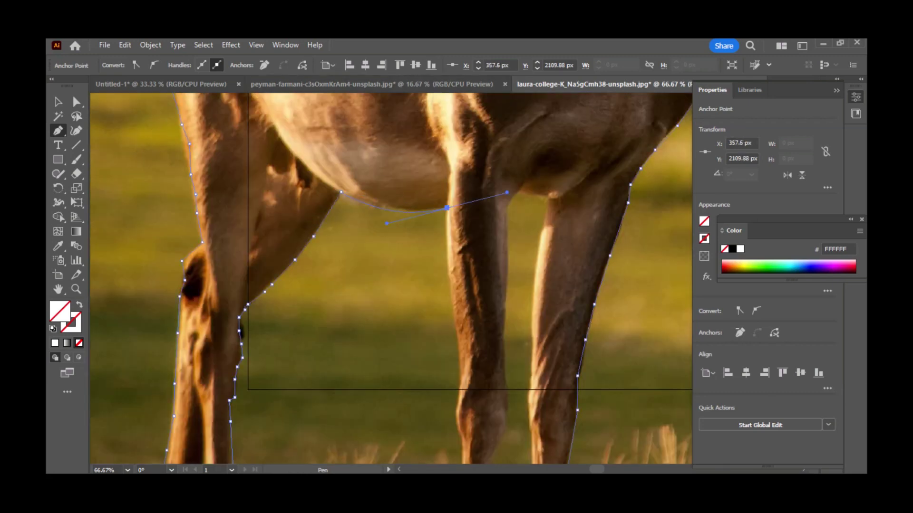
Trace the rear edge of the left-hand front leg from the belly down to the knee.
click(450, 278)
drag(453, 316, 459, 338)
click(460, 339)
drag(459, 369, 455, 400)
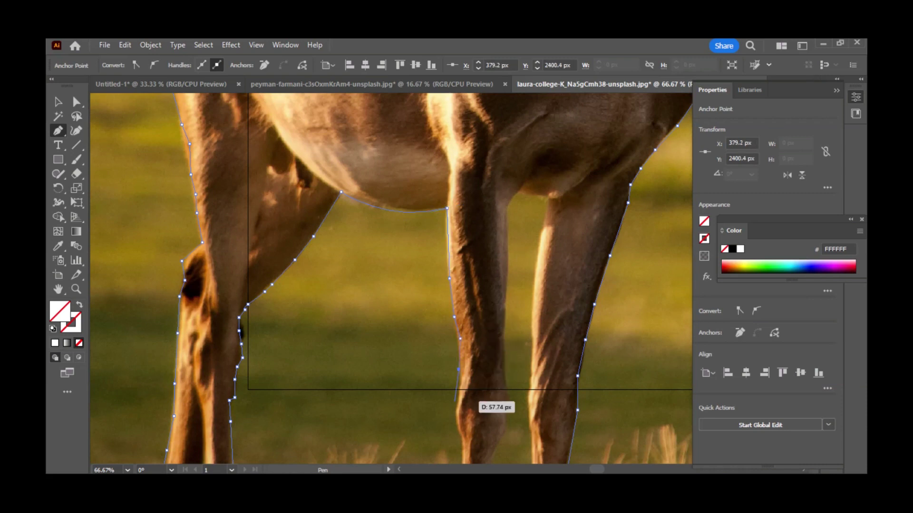
click(457, 404)
click(455, 416)
Trace the left-hand front leg's rear edge from the knee down to the photo's bottom edge.
click(460, 431)
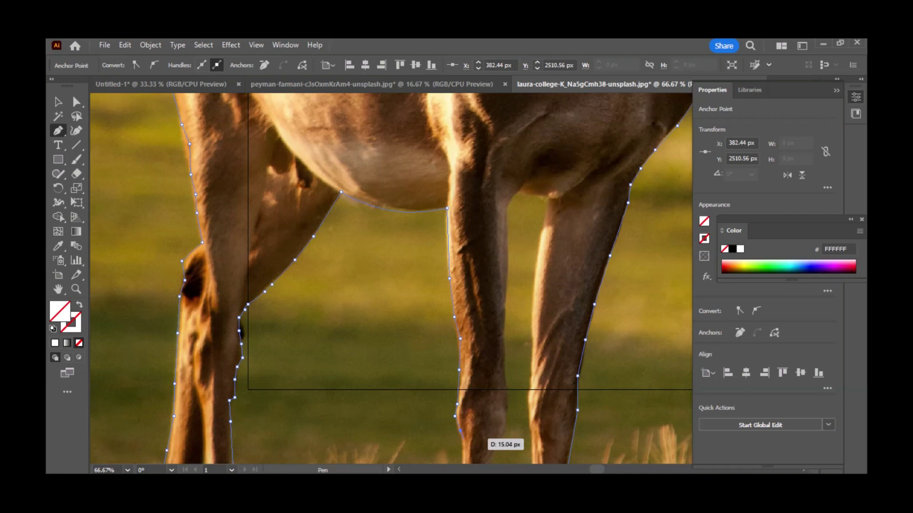
click(463, 442)
scroll(464, 442, down, 3)
click(460, 329)
click(464, 339)
click(463, 346)
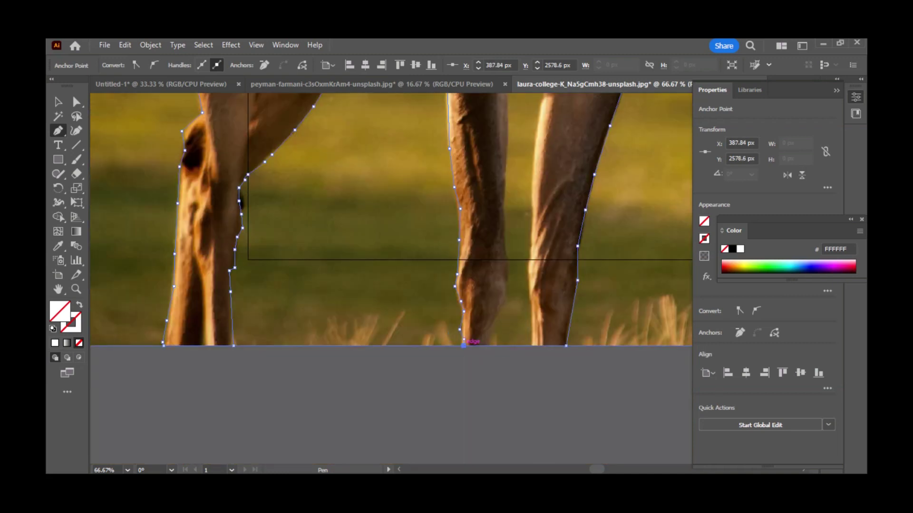
Cross the left-hand front leg along the photo's bottom edge and trace its inner edge up around the knee.
click(497, 346)
click(496, 325)
click(501, 310)
click(509, 287)
click(508, 265)
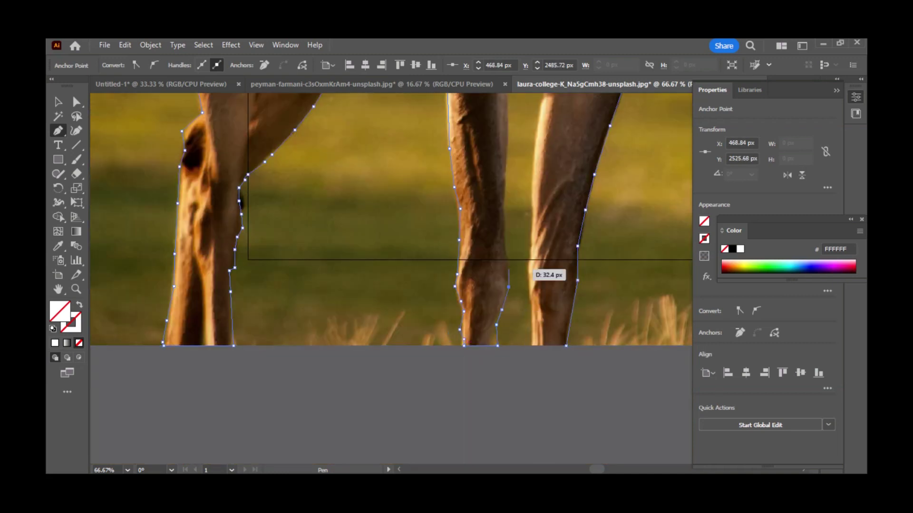
Trace the left-hand front leg's inner edge up to the chest and cross under the chest to the other front leg.
click(504, 236)
click(505, 181)
click(508, 117)
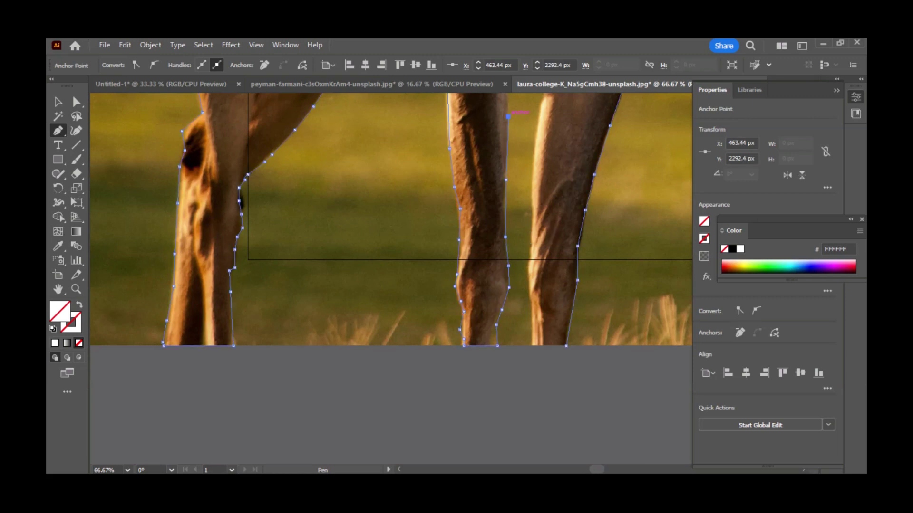
scroll(523, 114, up, 5)
click(505, 205)
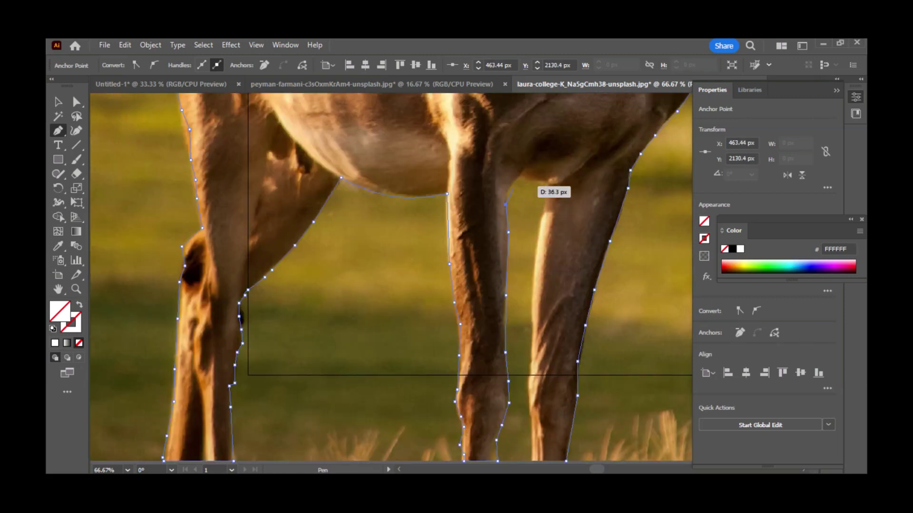
click(511, 190)
click(517, 181)
click(521, 181)
click(546, 186)
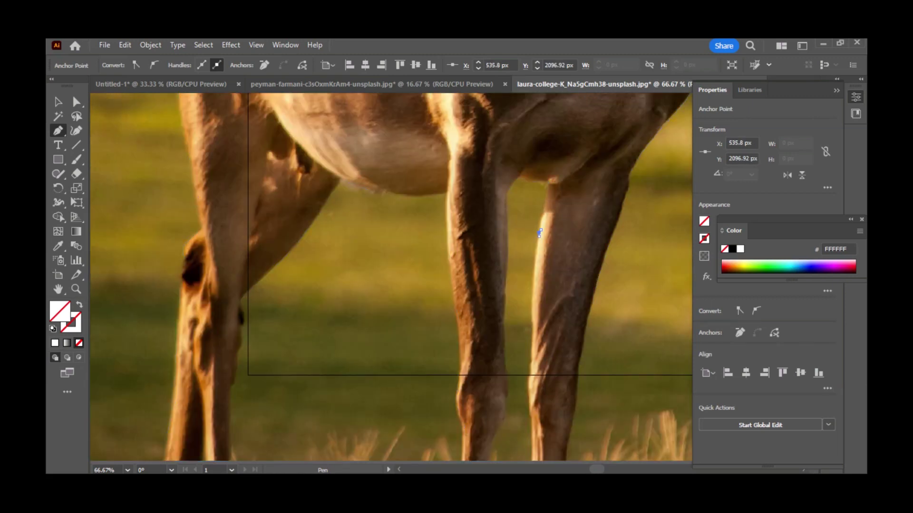
Trace the inner edge of the right-hand front leg from the chest down to just above the knee.
click(543, 220)
click(540, 230)
click(539, 236)
click(539, 242)
click(536, 249)
click(534, 258)
click(535, 267)
click(536, 275)
click(536, 284)
click(535, 295)
click(533, 307)
click(531, 319)
click(530, 333)
click(529, 347)
click(528, 360)
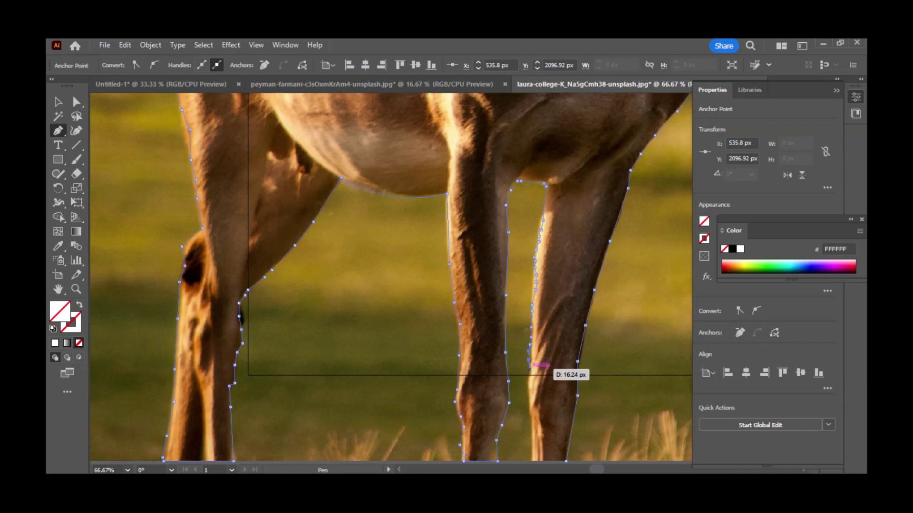
Trace the right-hand front leg's inner edge down to the photo's bottom edge and close the deer outline at its starting point.
scroll(529, 367, down, 3)
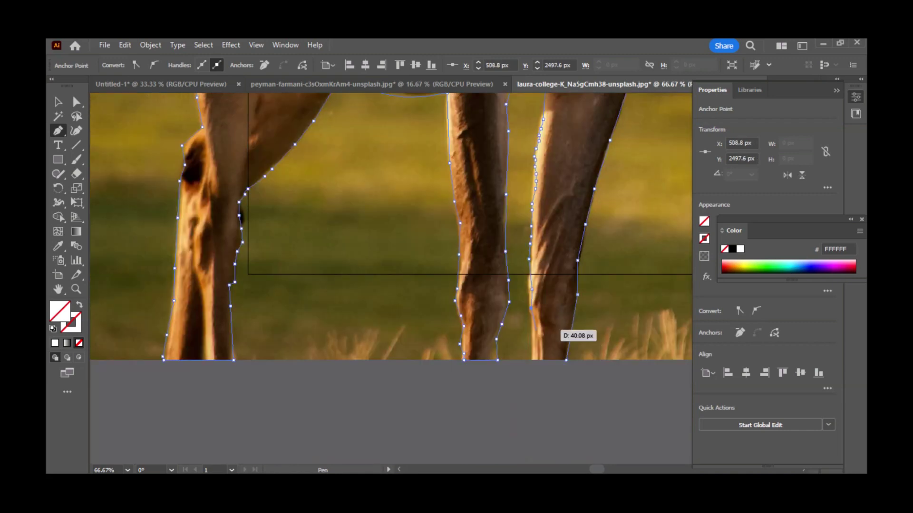
click(528, 348)
click(532, 360)
click(567, 360)
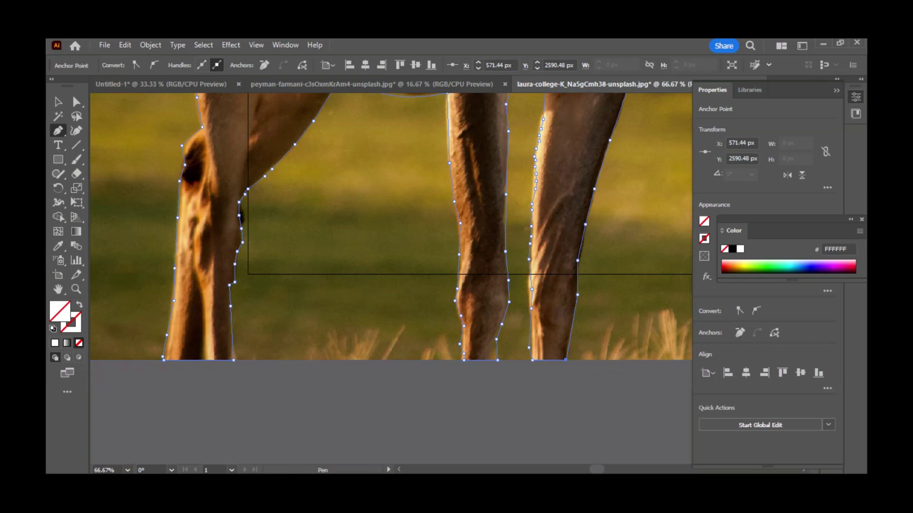
Select both the deer outline and its photo and make a clipping mask from them.
scroll(624, 307, up, 1)
key(ctrl+minus)
key(ctrl+minus)
key(ctrl+minus)
scroll(624, 308, up, 3)
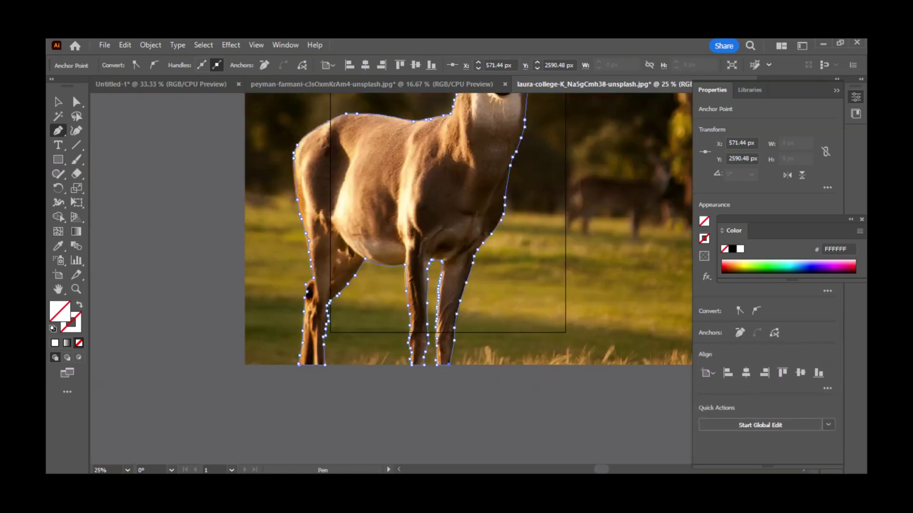
key(v)
scroll(468, 274, up, 3)
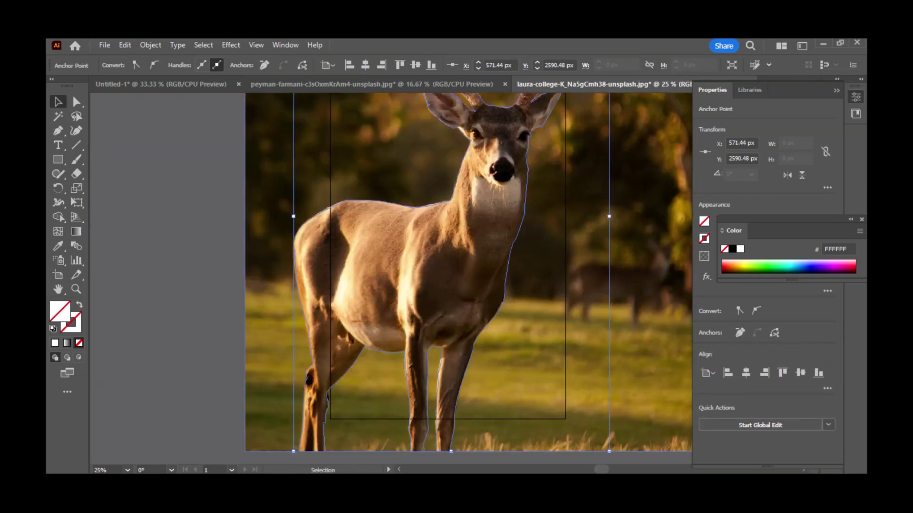
scroll(469, 274, up, 1)
scroll(468, 274, right, 3)
key(ctrl+minus)
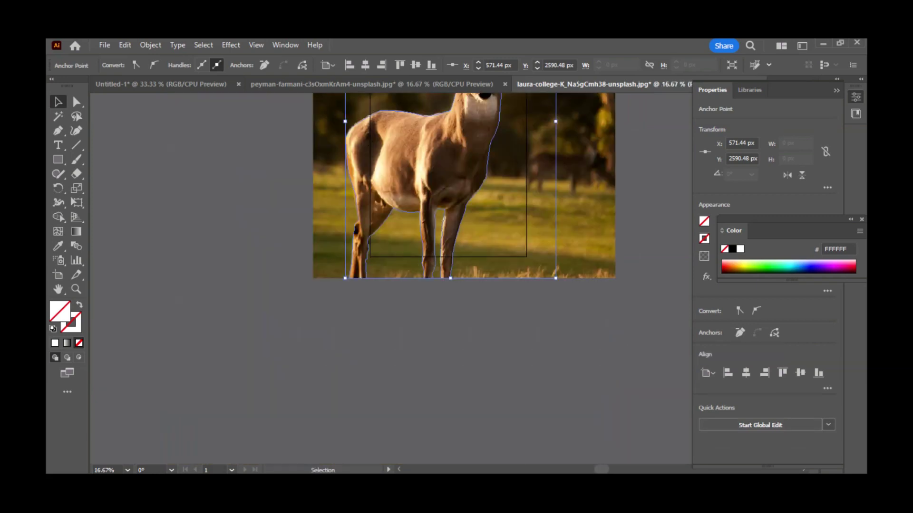
scroll(464, 265, up, 5)
key(ctrl+a)
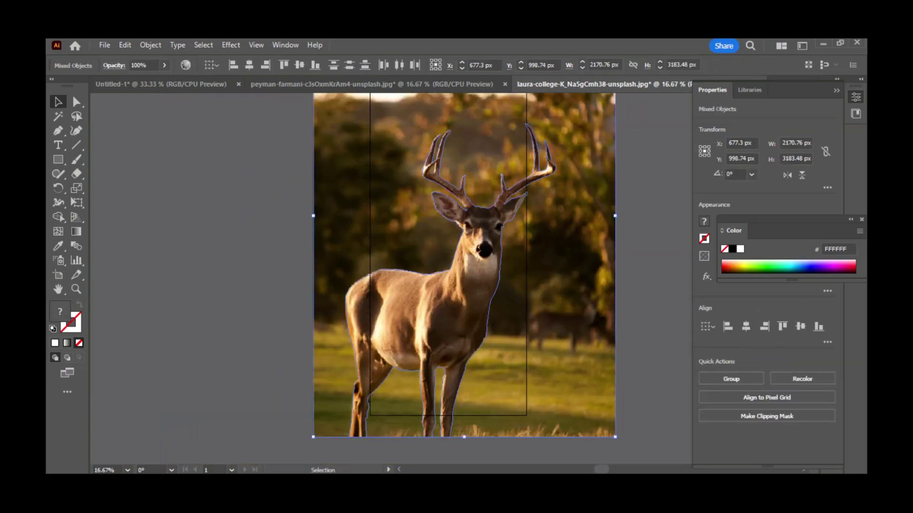
click(150, 45)
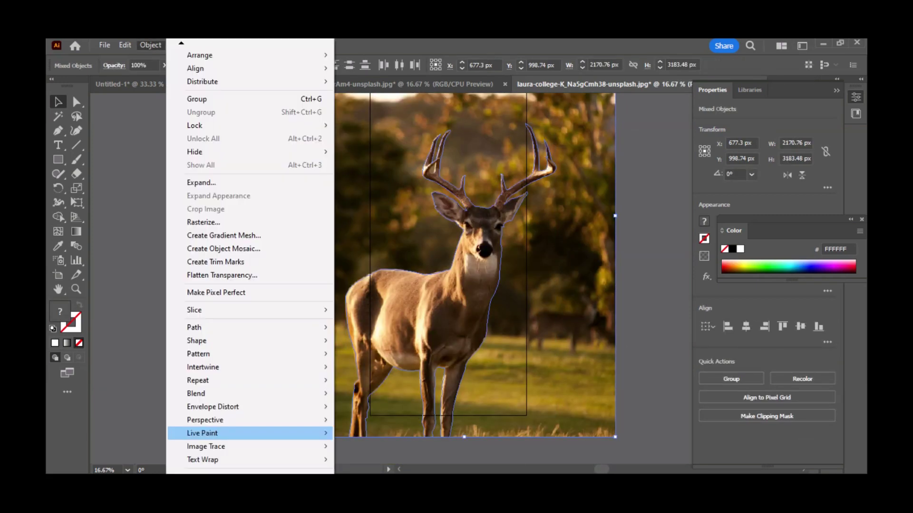
click(366, 448)
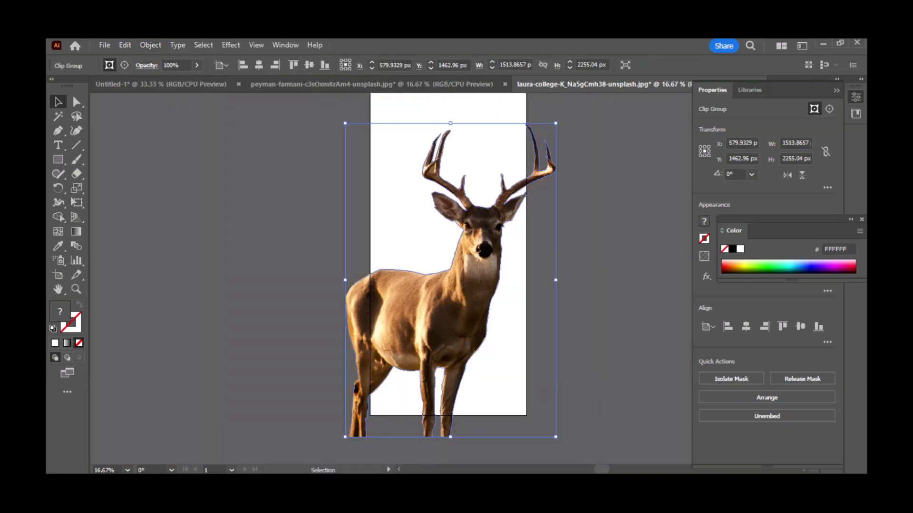
Reposition the clipped deer over the artboard and resize it to about 1838 px wide and 2048 px high.
mouse_move(483, 290)
mouse_down()
mouse_move(496, 290)
mouse_move(474, 298)
mouse_up()
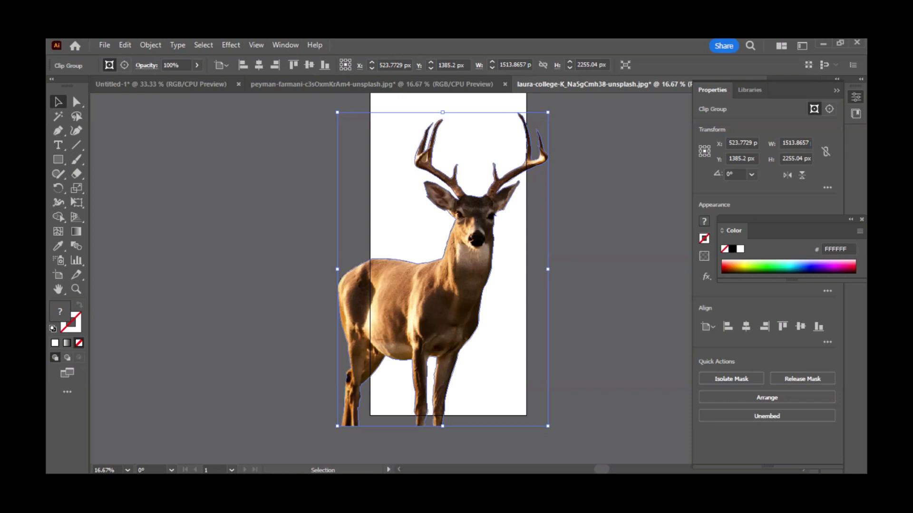
drag(337, 269, 292, 269)
drag(420, 112, 420, 141)
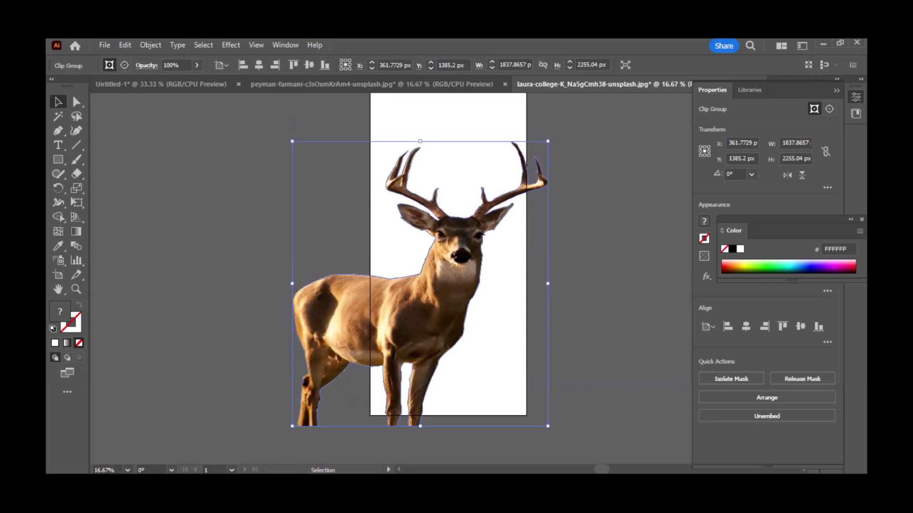
drag(445, 313, 463, 295)
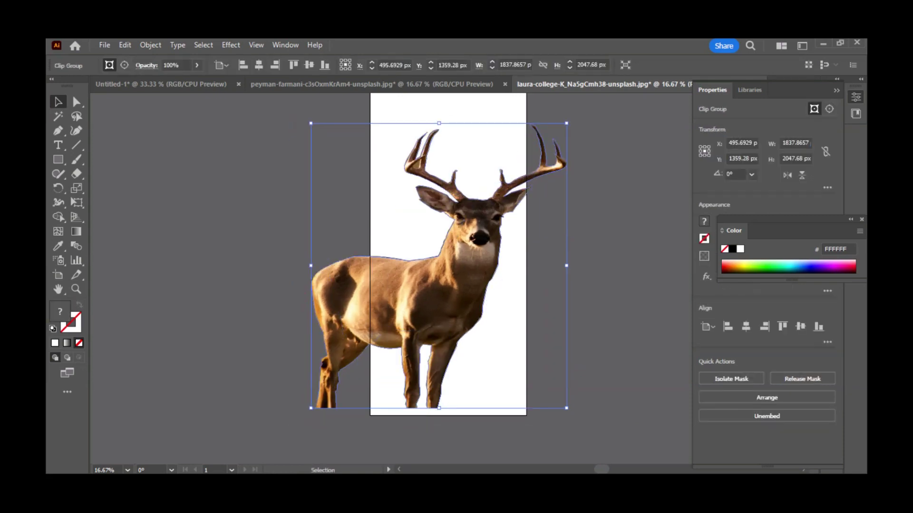
Move the deer so its rear and feet align with the artboard's lower-left corner.
drag(314, 408, 369, 415)
key(ctrl+shift+a)
mouse_move(481, 332)
mouse_down()
mouse_move(472, 330)
mouse_move(489, 328)
mouse_up()
drag(494, 415, 494, 413)
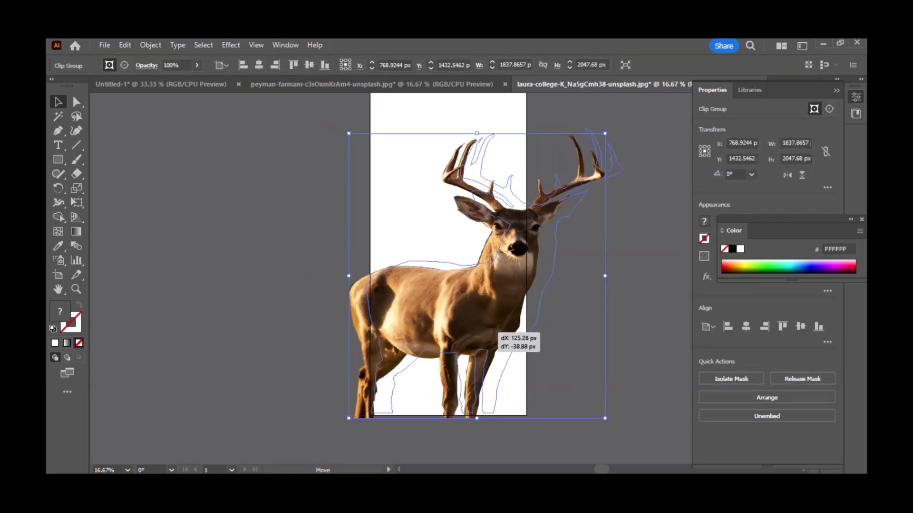
drag(489, 327, 469, 326)
key(ctrl+shift+a)
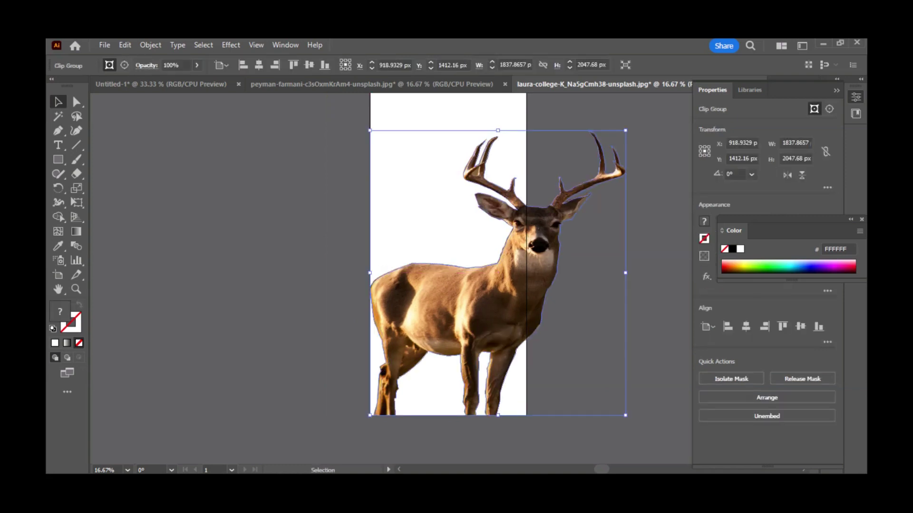
Scale the deer to the artboard's 1125 px width, stretch it upward to about three quarters of the artboard's height, and deselect it.
key(ctrl+shift+a)
click(474, 330)
drag(625, 130, 526, 236)
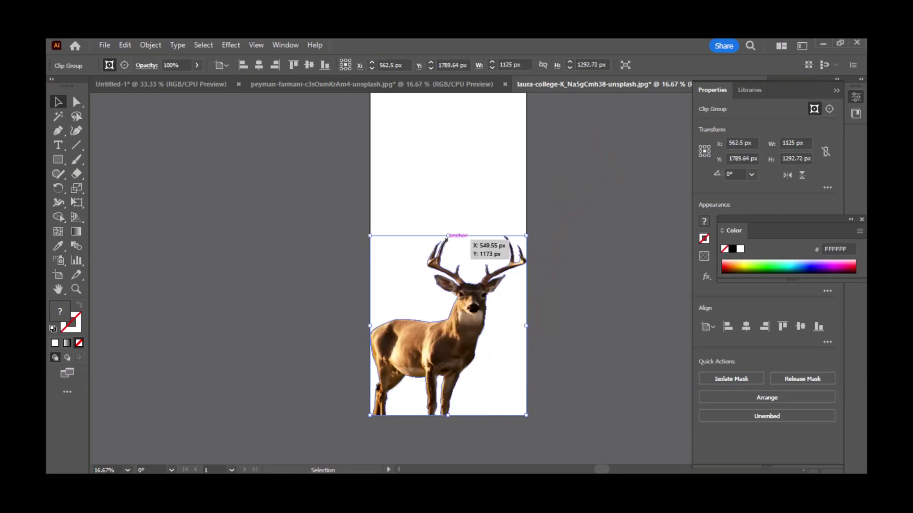
drag(448, 237, 449, 152)
key(ctrl+shift+a)
scroll(448, 270, up, 2)
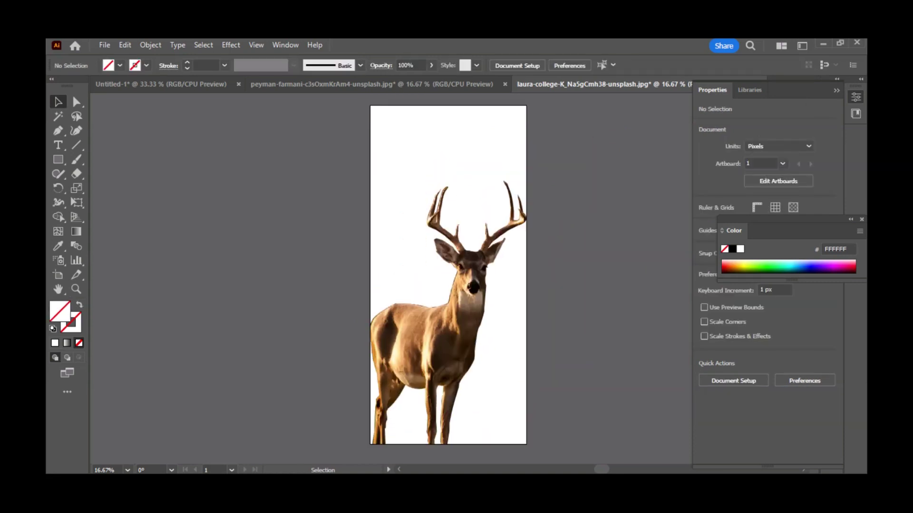